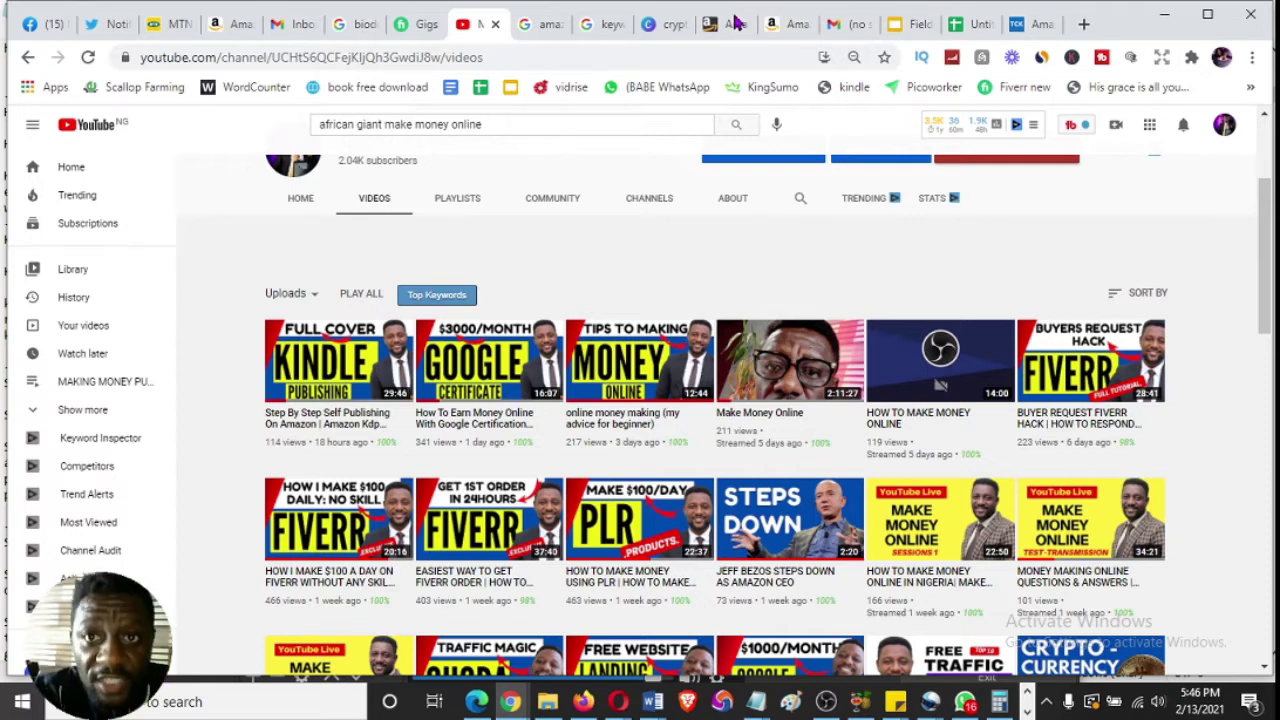
- Review the first book on the Kindle Direct Publishing bookshelf, checking its eBook marketplace links and its paperback's live status
left_click(727, 25)
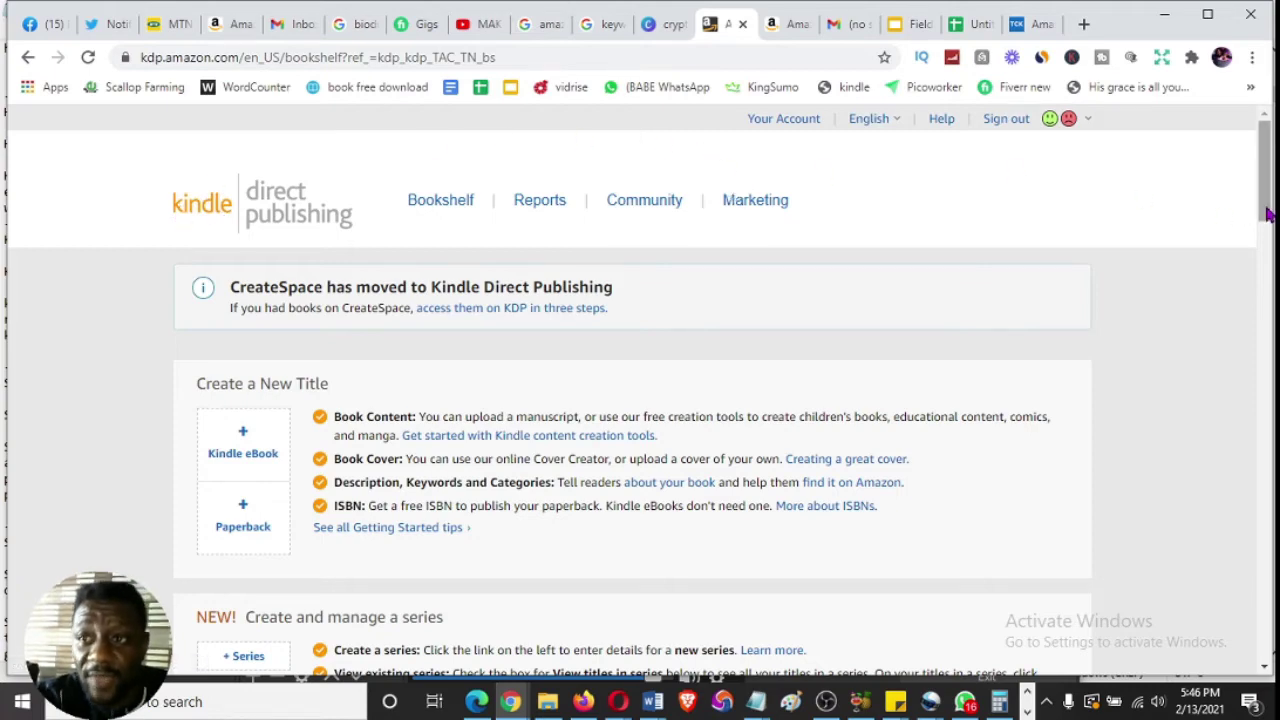
left_click_drag(1270, 200, 1250, 316)
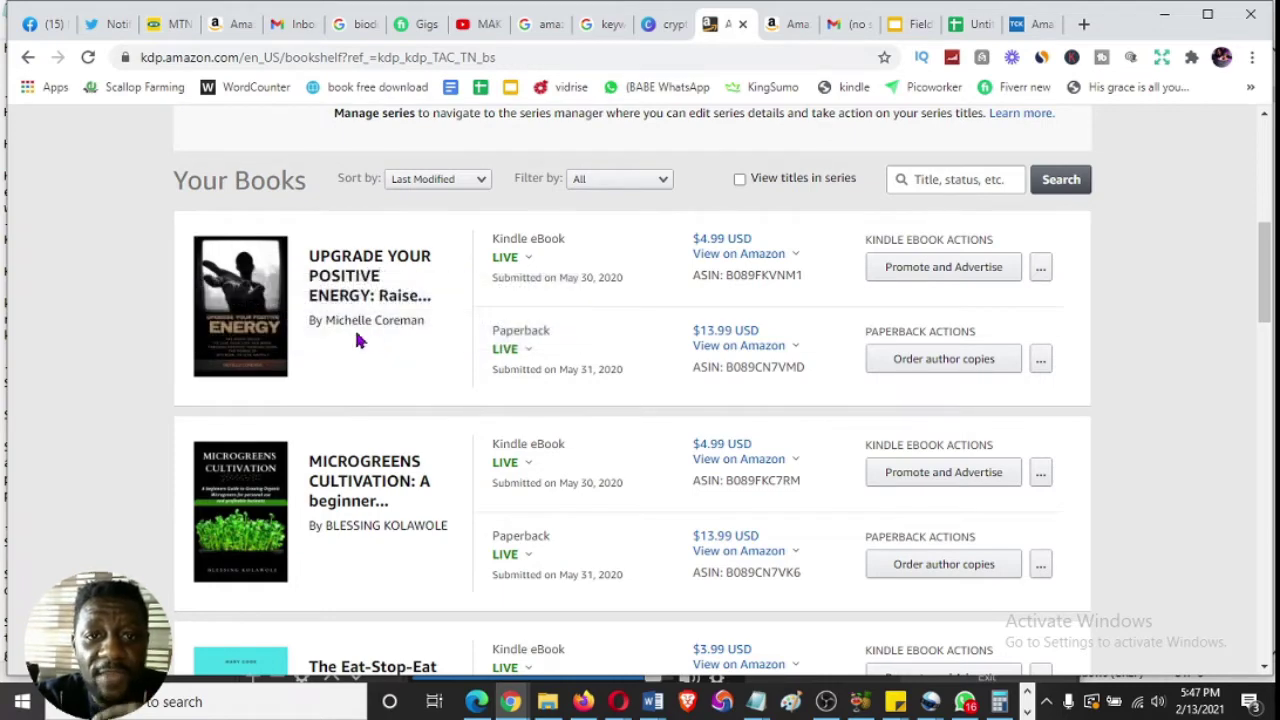
left_click(728, 255)
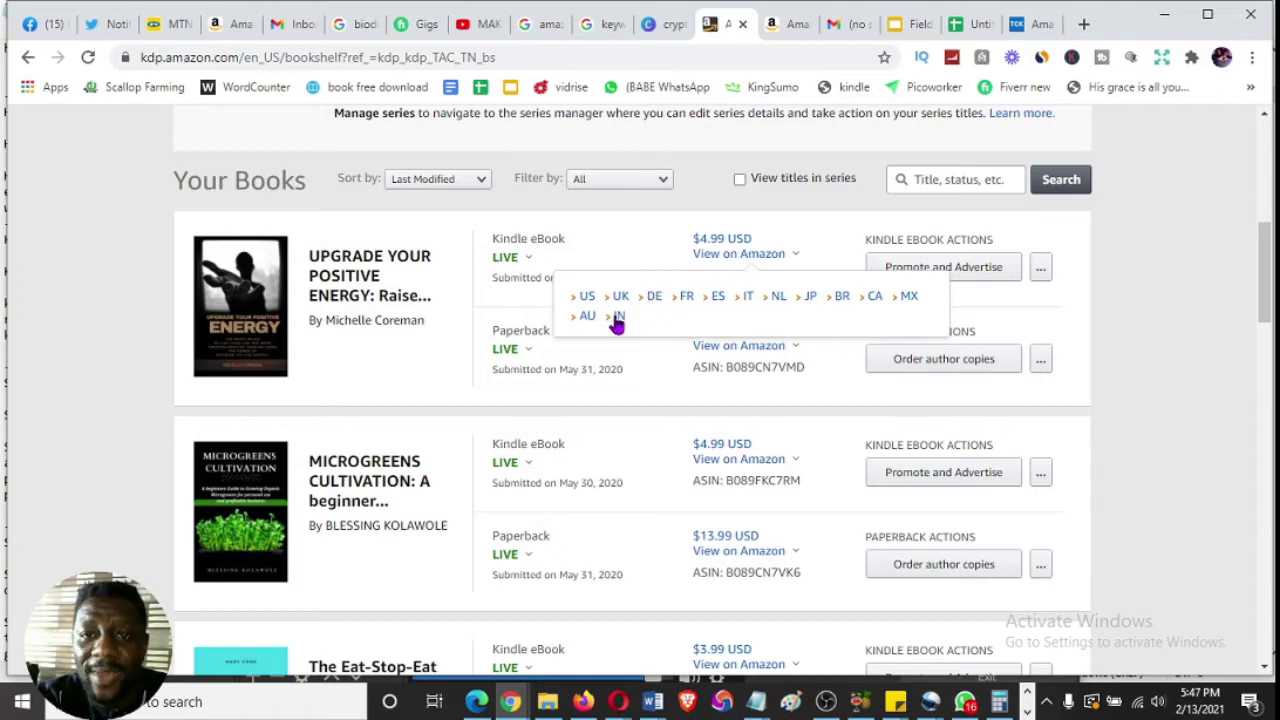
left_click(1082, 292)
left_click(504, 349)
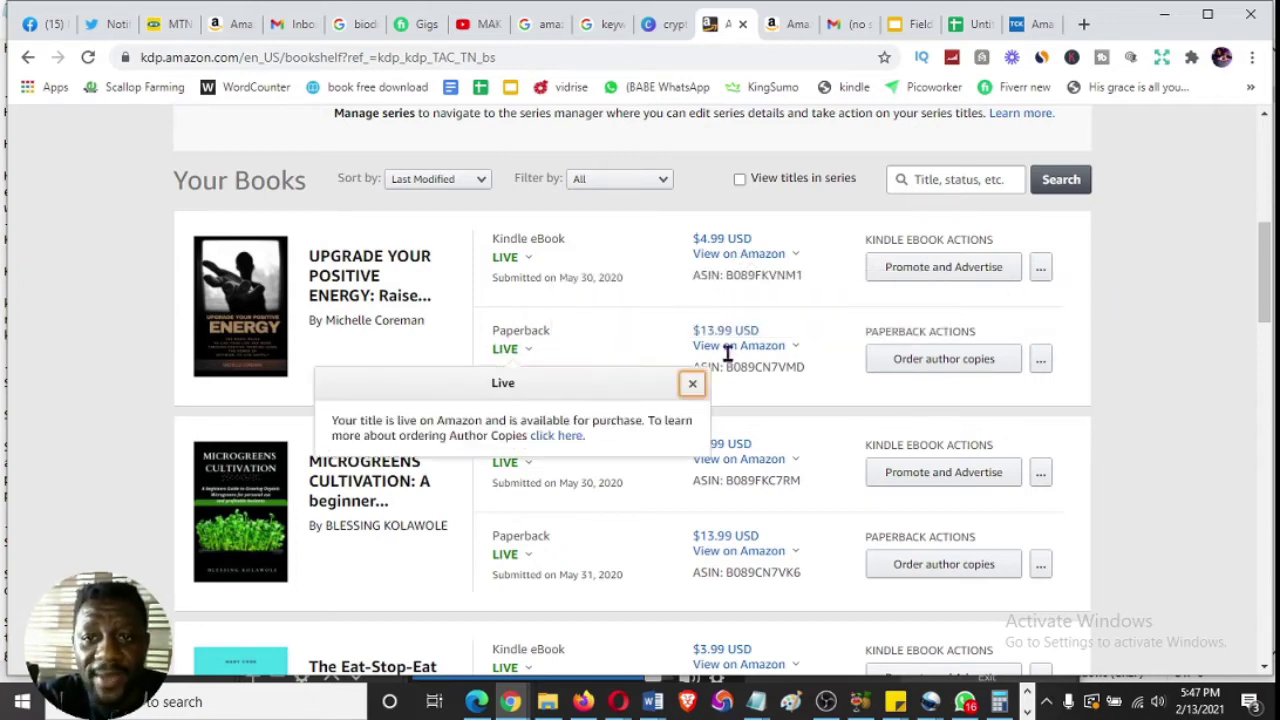
left_click(733, 345)
left_click(690, 352)
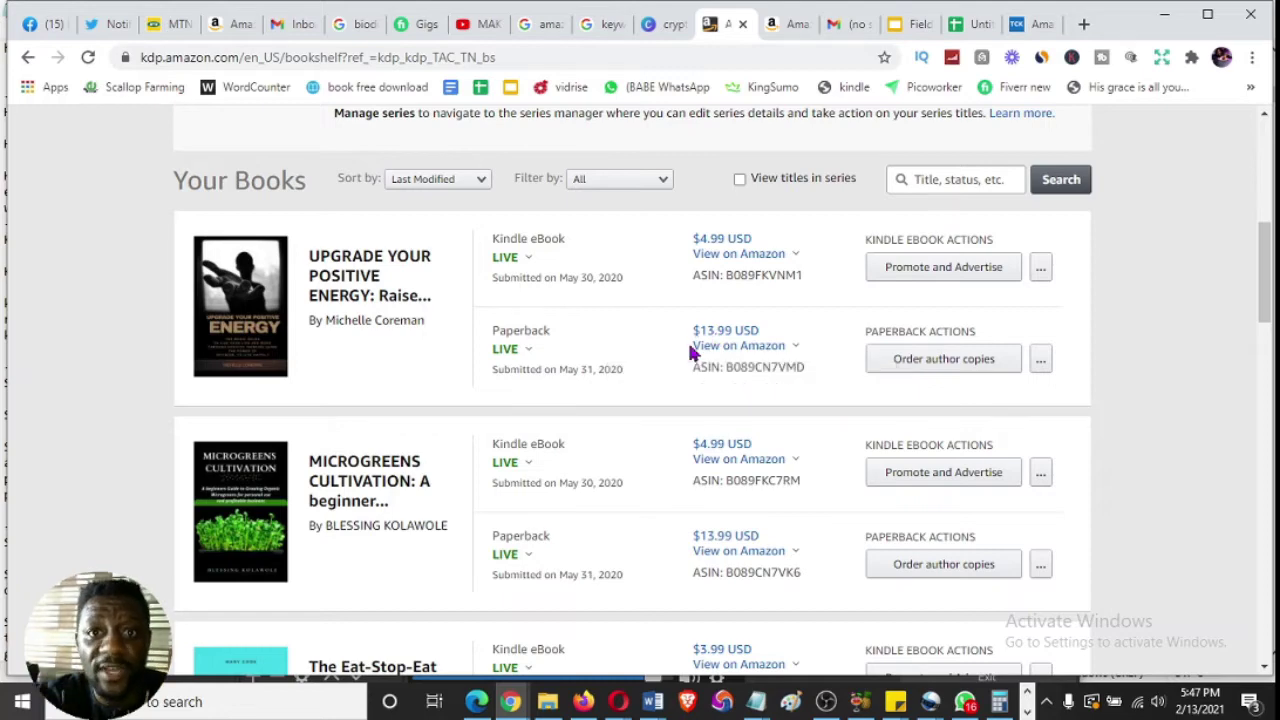
left_click_drag(1264, 280, 1264, 170)
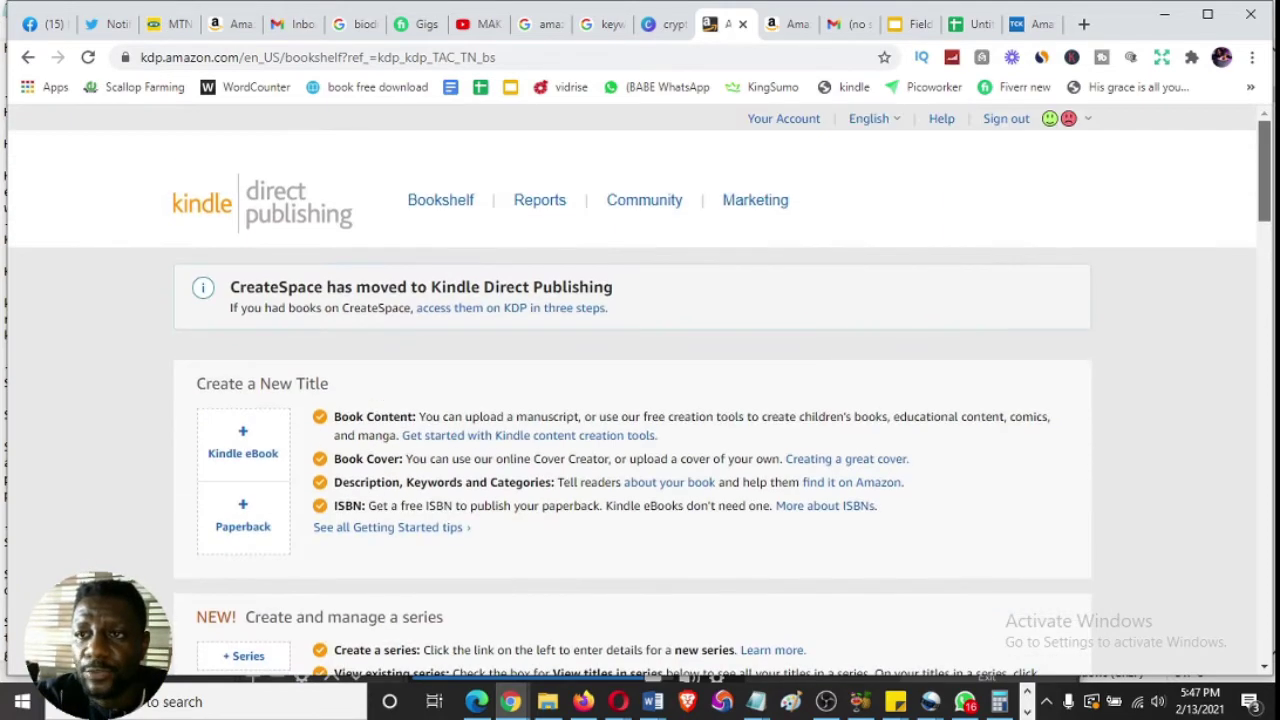
- Enter "how to get pregnant" in Amazon's product search to bring up keyword suggestions
left_click(789, 26)
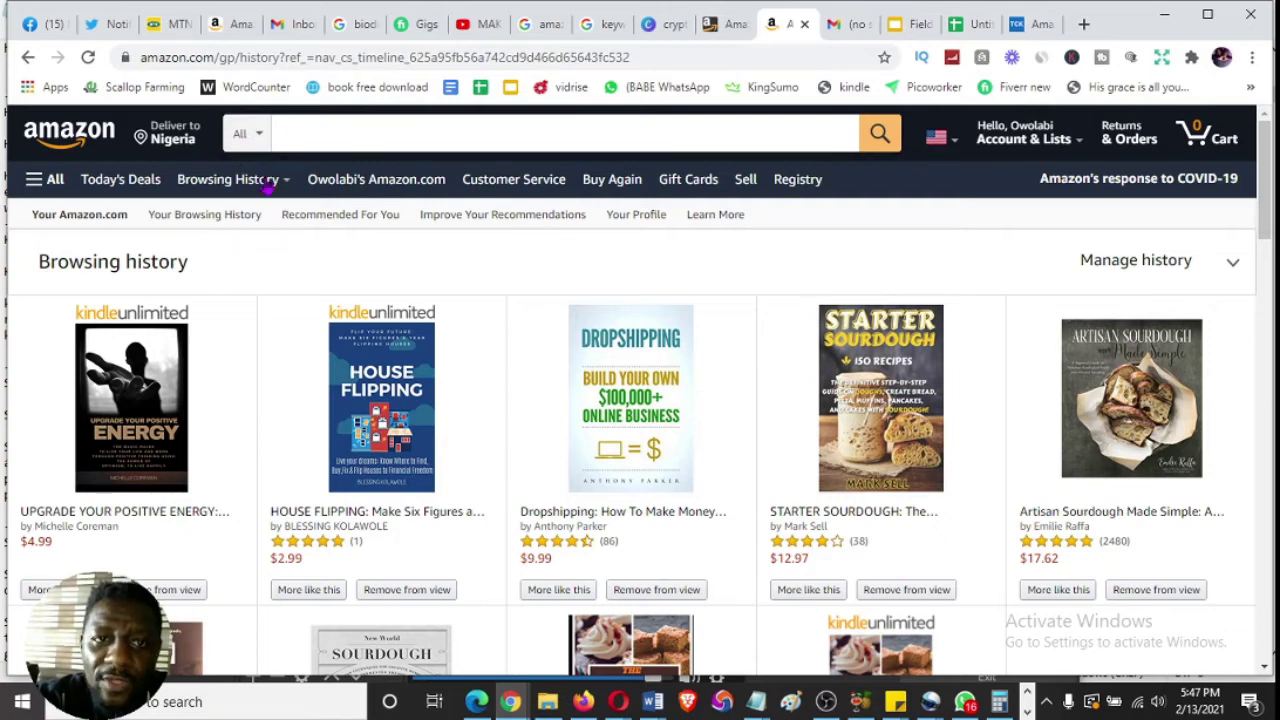
left_click(307, 136)
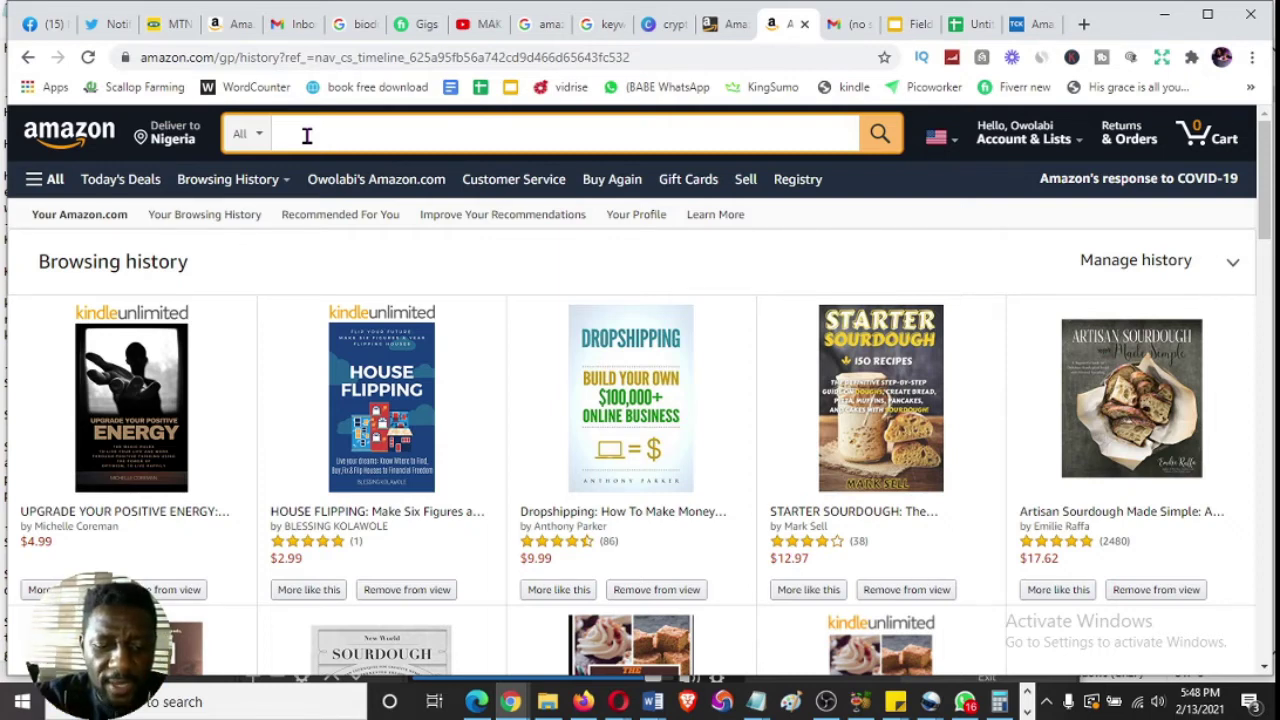
type("how to get")
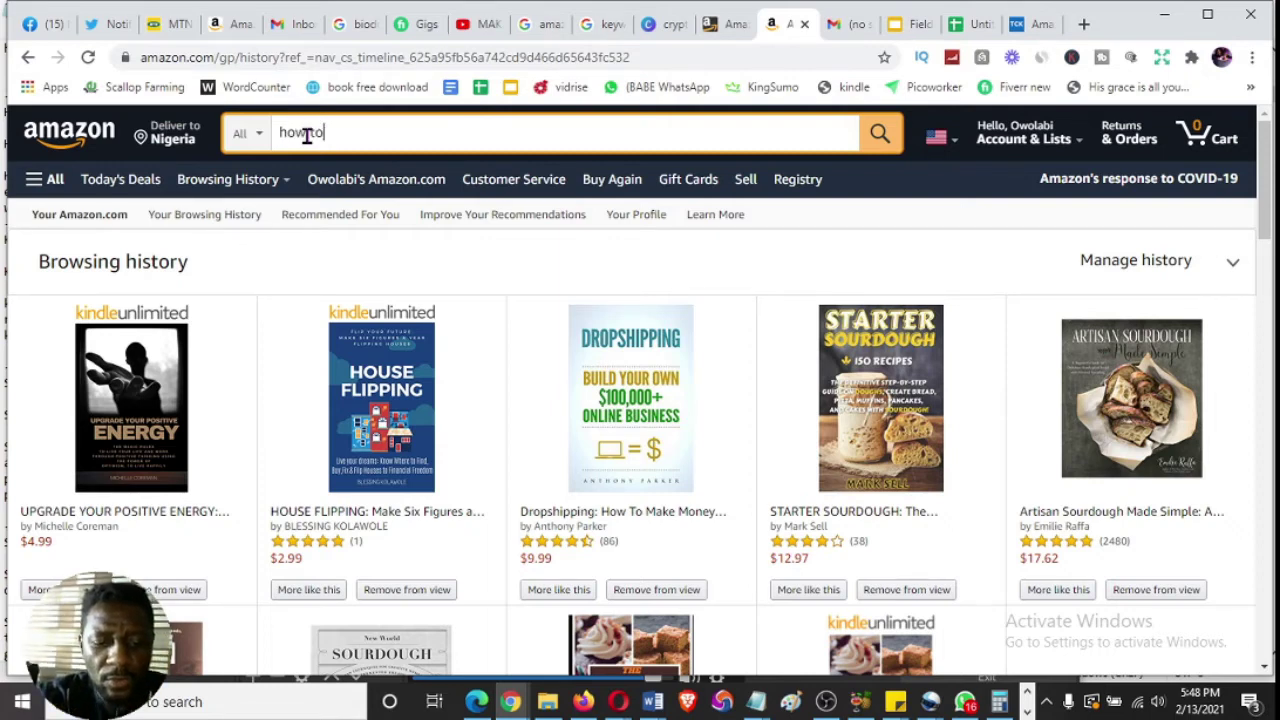
type(" pregnant")
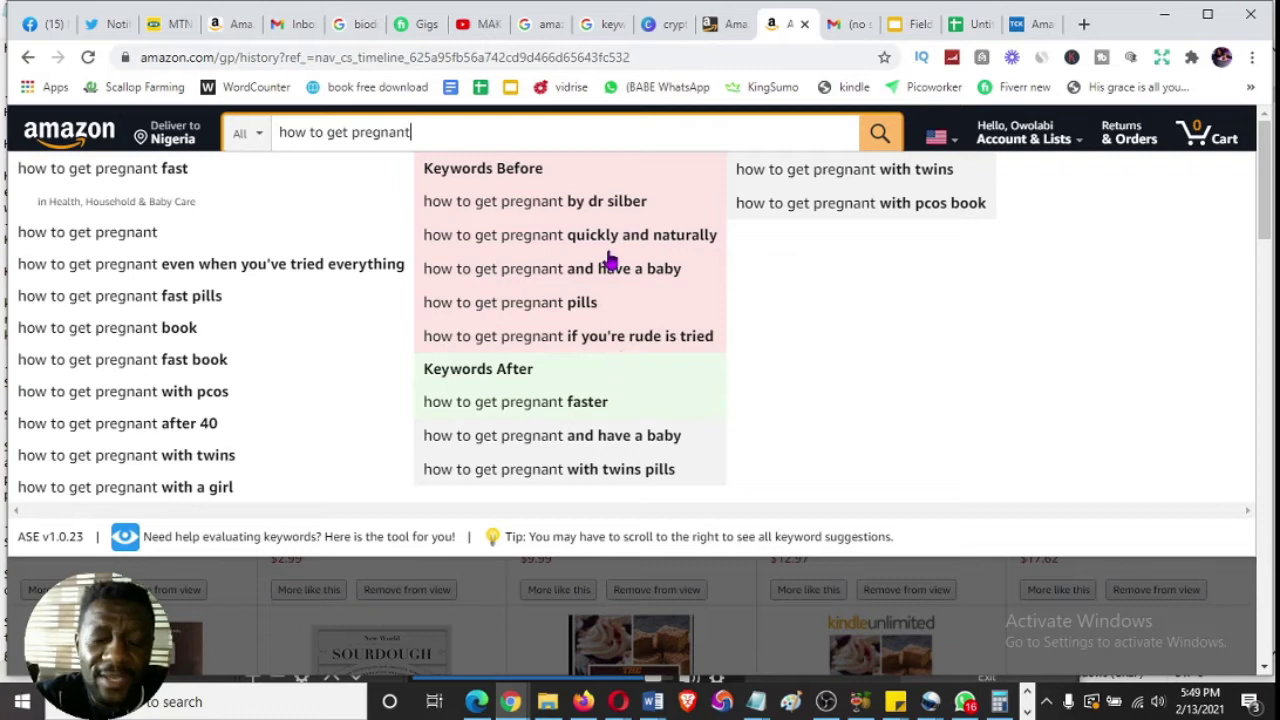
- Open the AMZ Suggestion Expander page in the Chrome Web Store and the Keywords Everywhere website from their Google results
left_click(540, 25)
left_click(176, 148)
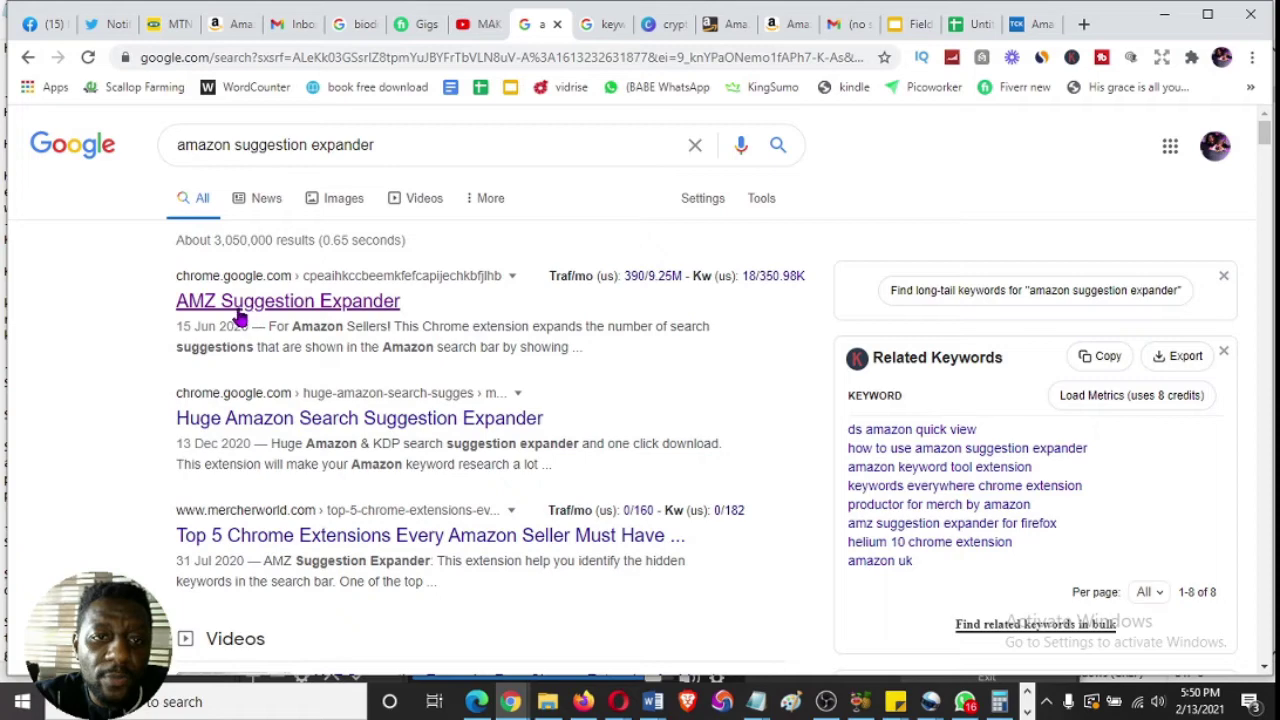
left_click(297, 309)
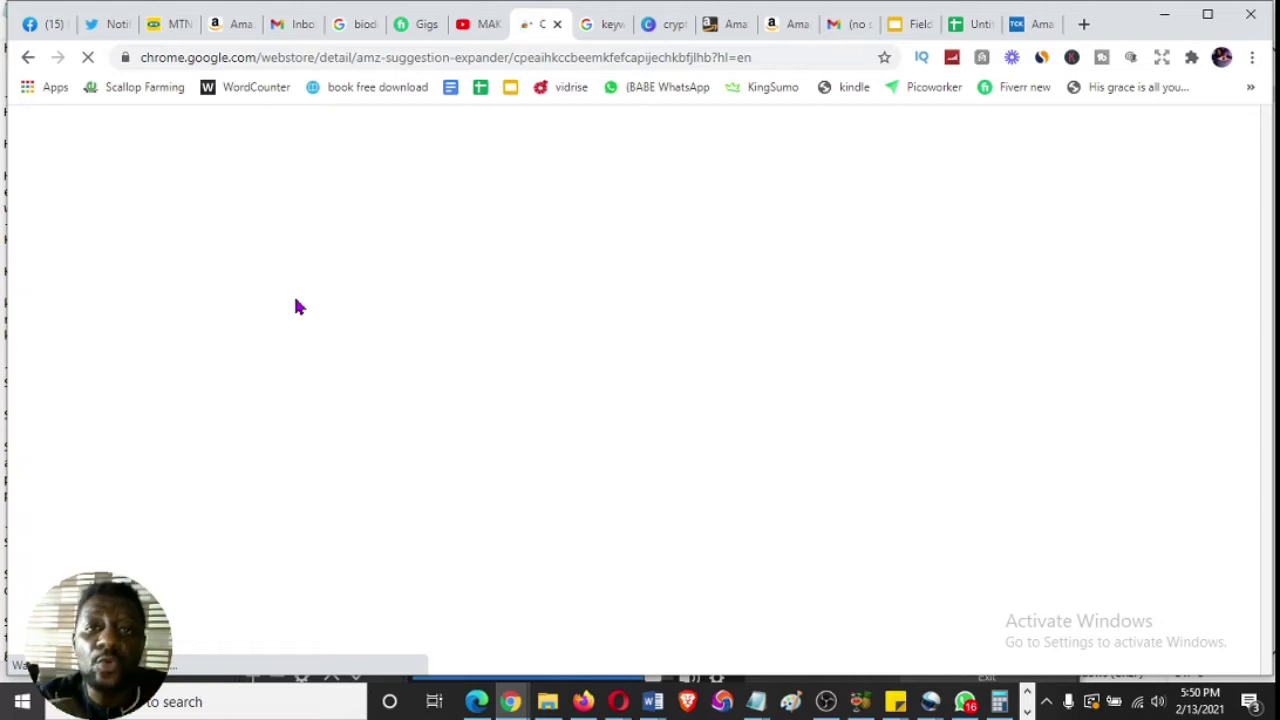
left_click(780, 23)
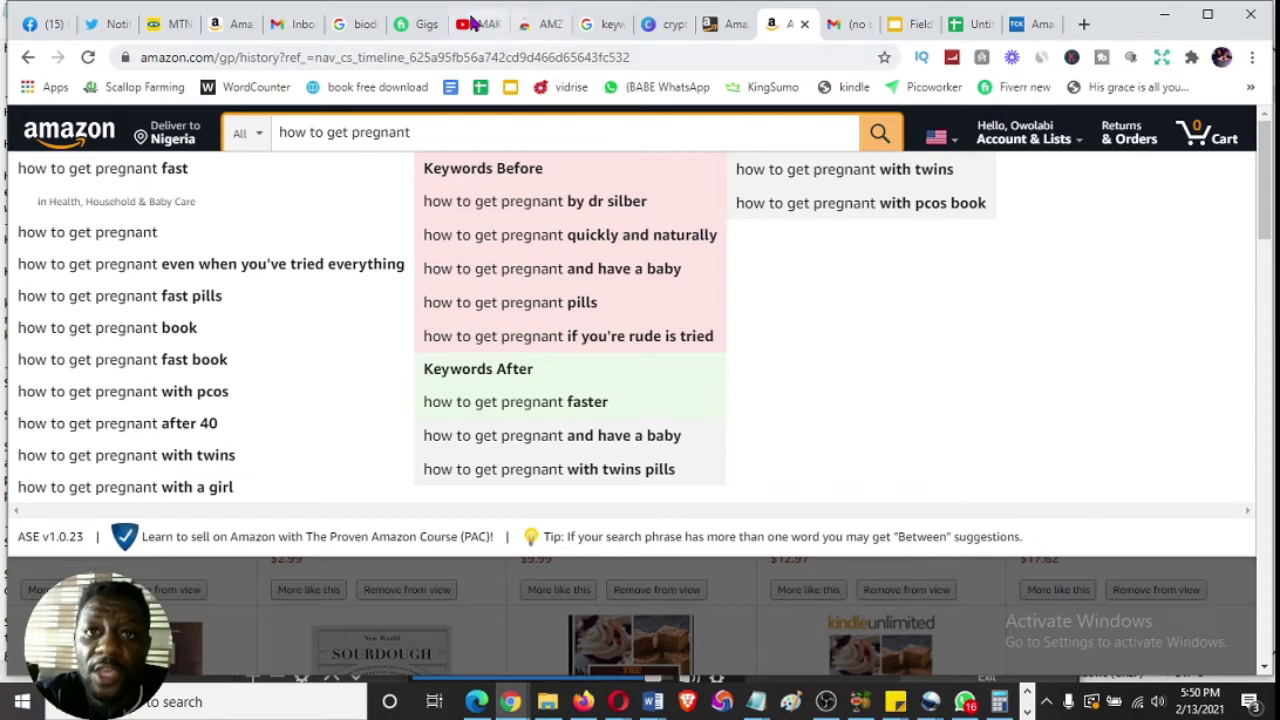
left_click(535, 24)
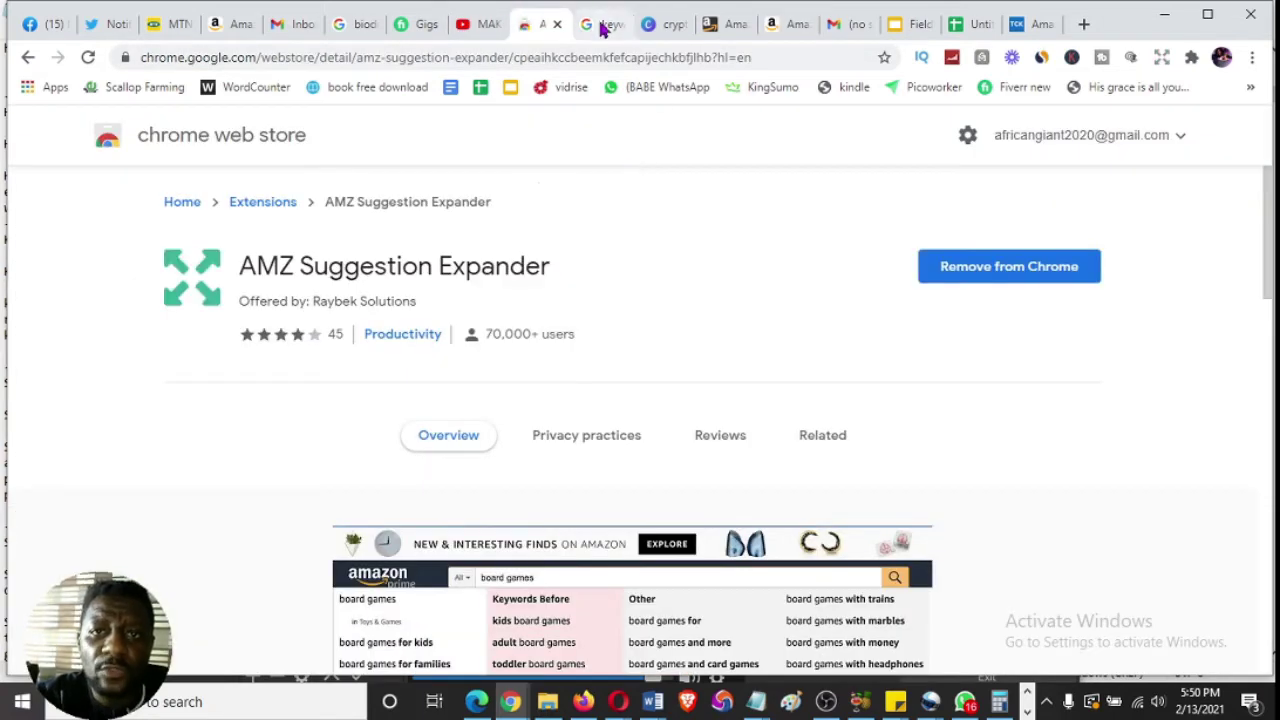
left_click(601, 24)
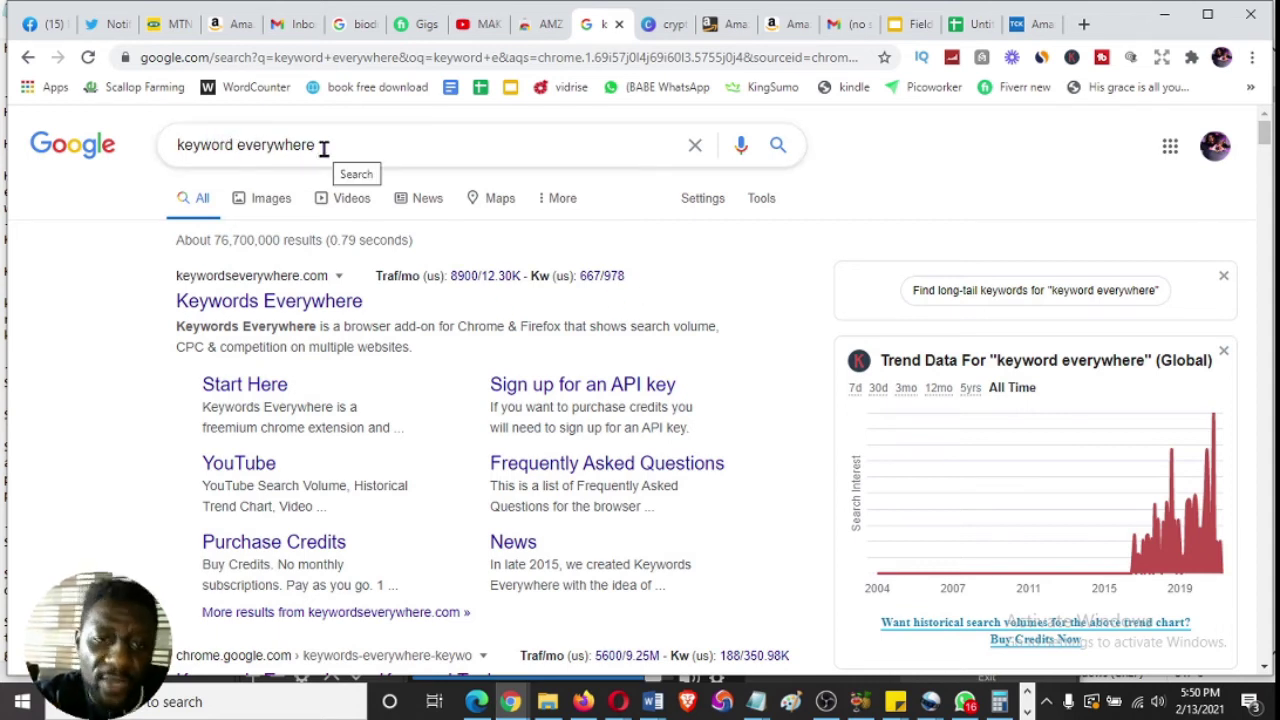
left_click(298, 316)
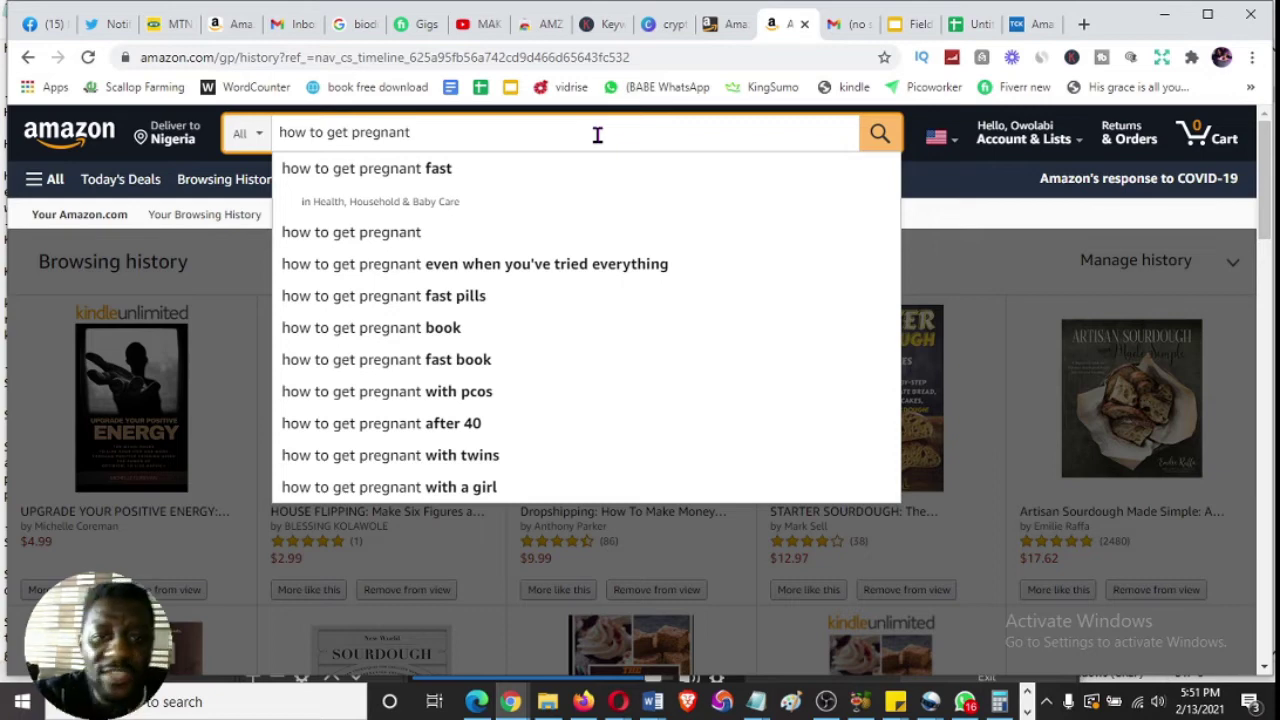
- Run the Amazon search for "how to get pregnant" and open the first three non-sponsored book results in separate browser tabs
left_click(879, 134)
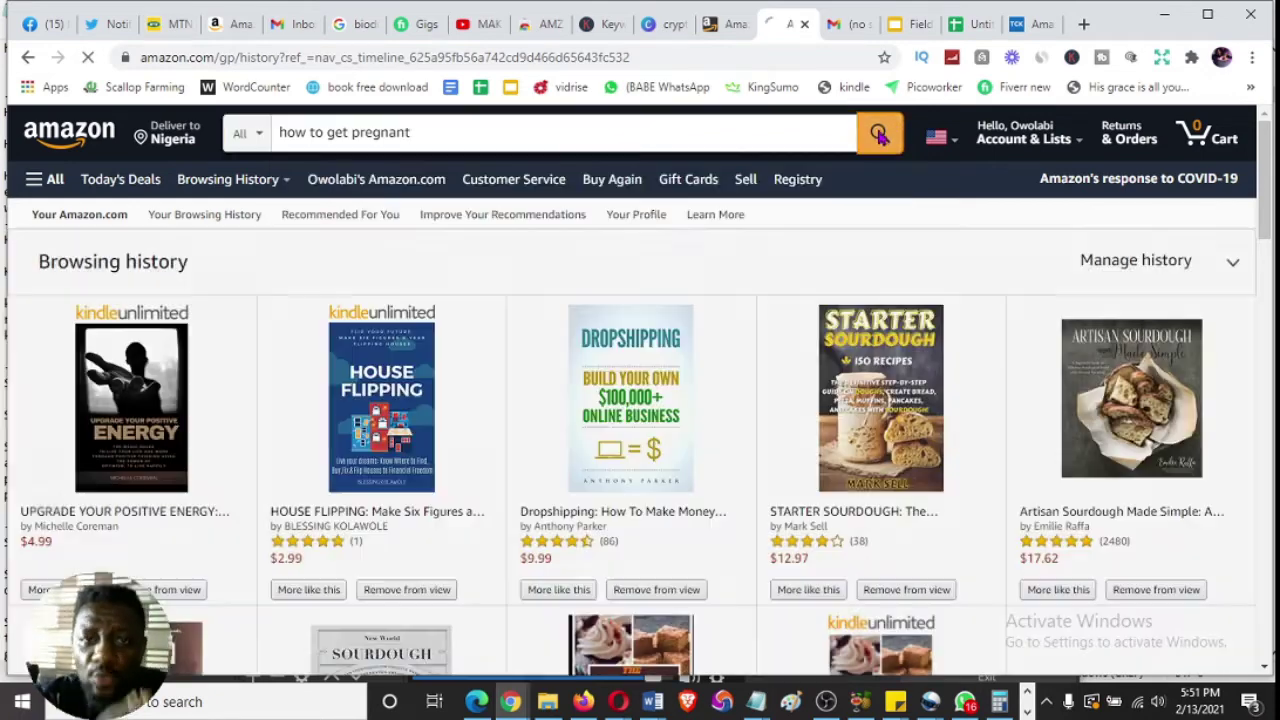
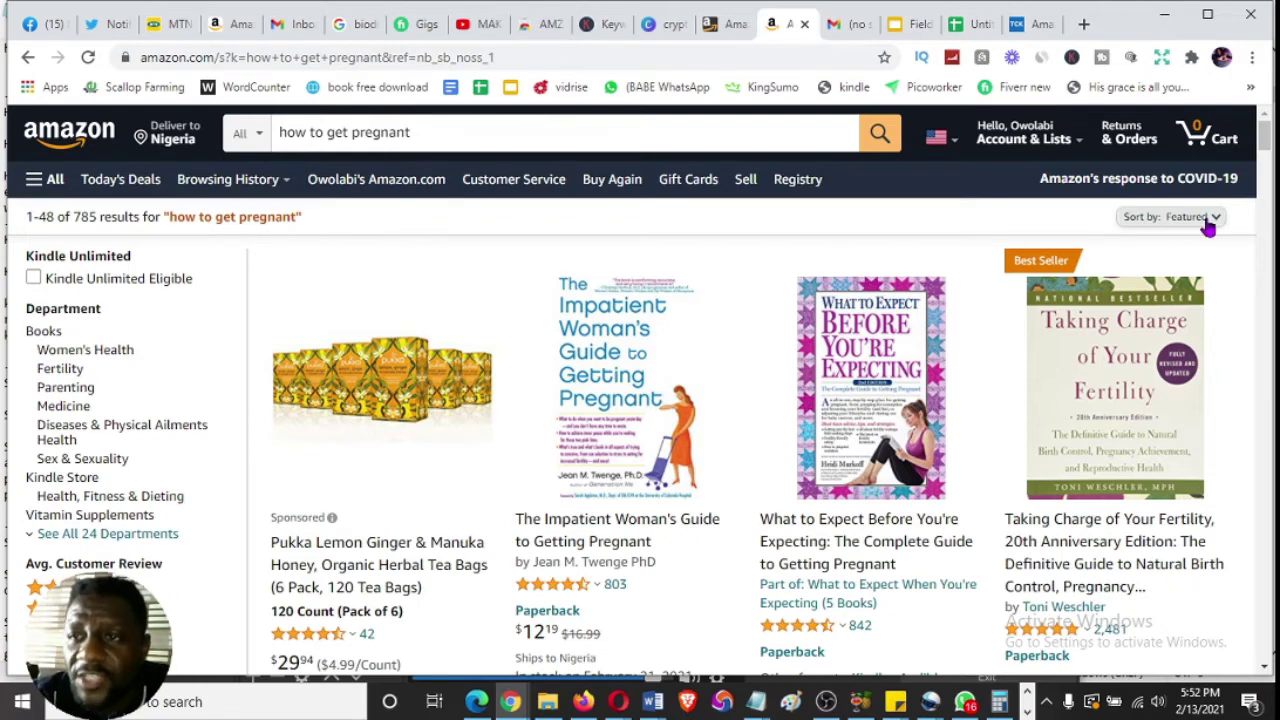
left_click_drag(1266, 148, 1266, 154)
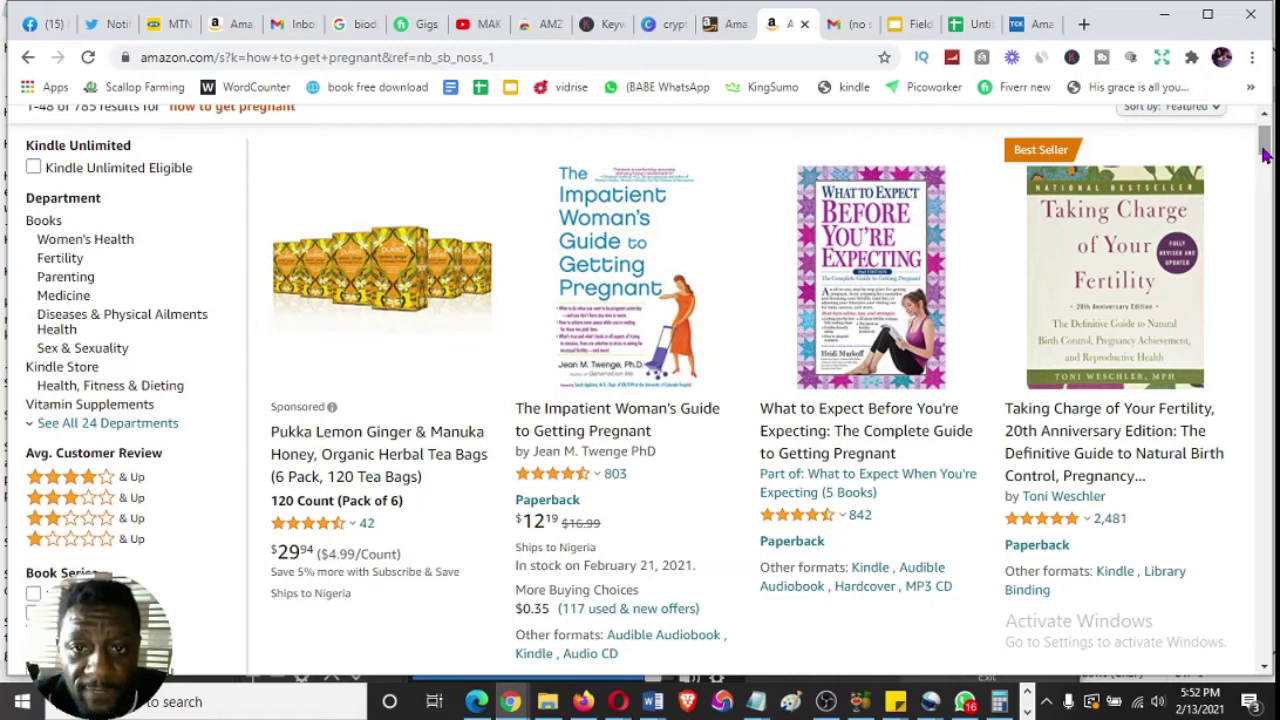
right_click(600, 425)
left_click(622, 434)
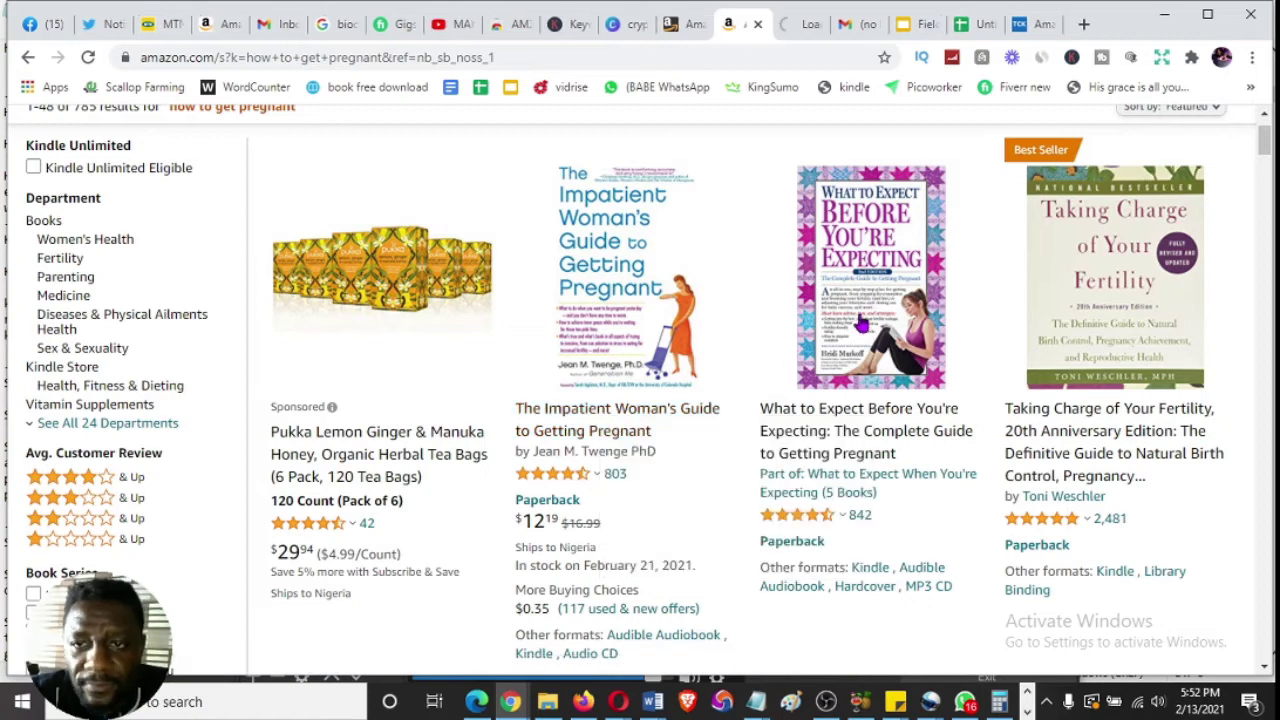
right_click(860, 437)
left_click(885, 440)
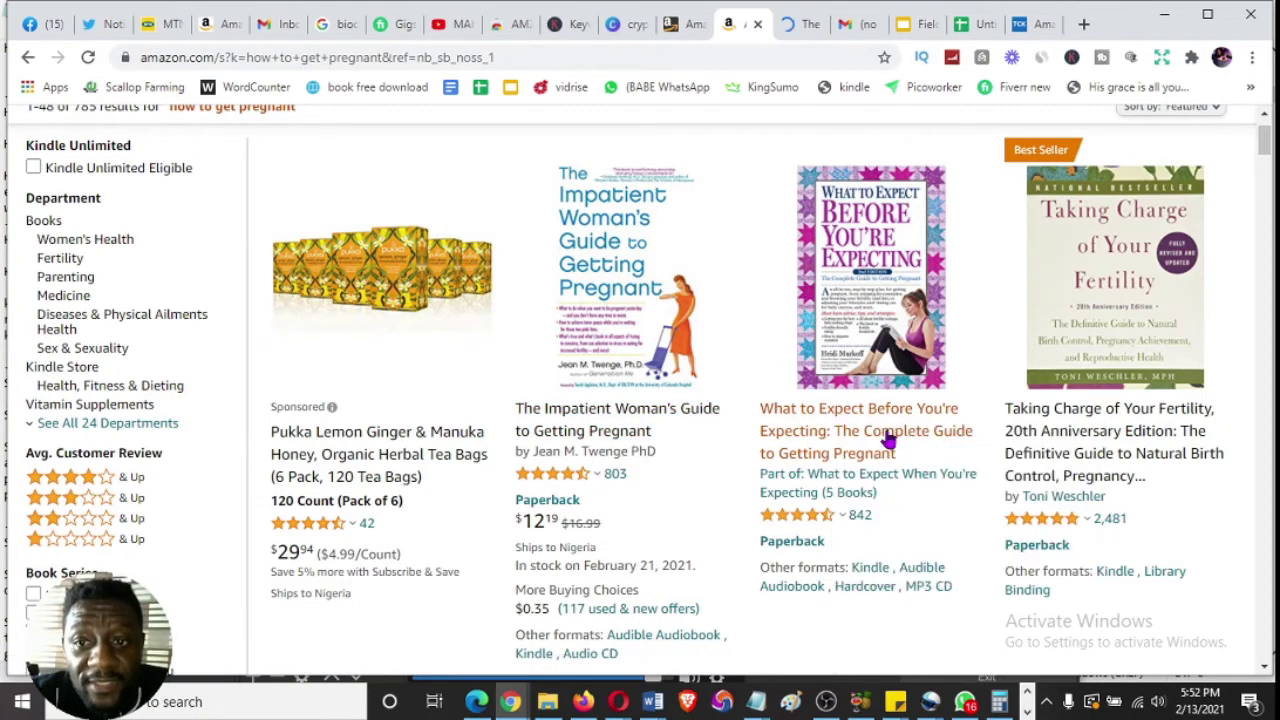
right_click(1098, 450)
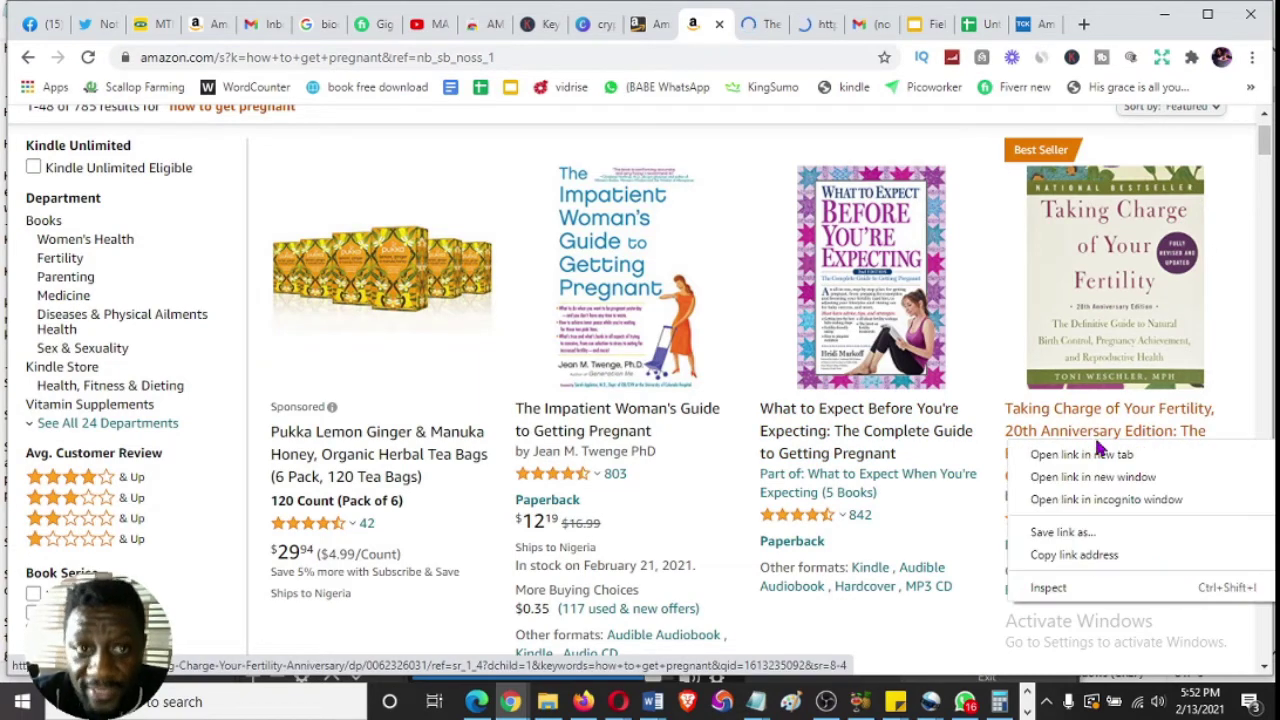
left_click(1090, 458)
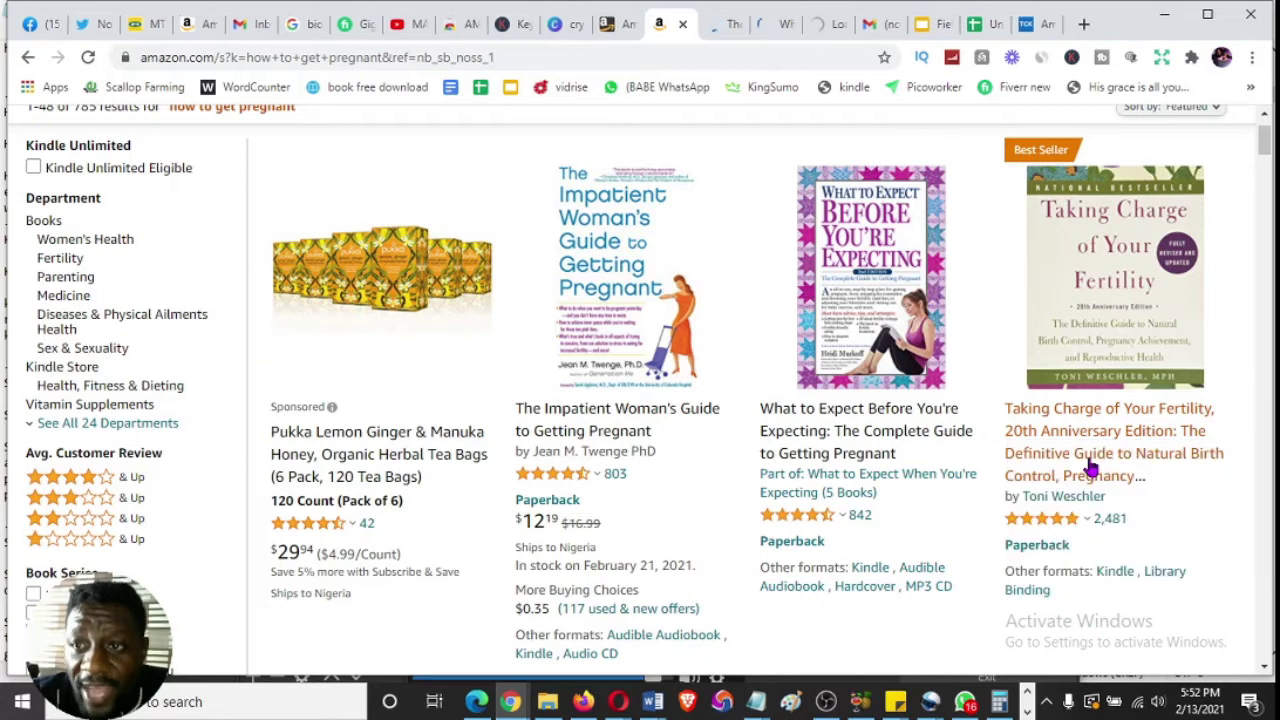
- Copy the phrase "how to get pregnant" from the Amazon search into cell A2 of the Google Sheets keyword spreadsheet
scroll(1268, 140, "up", 2)
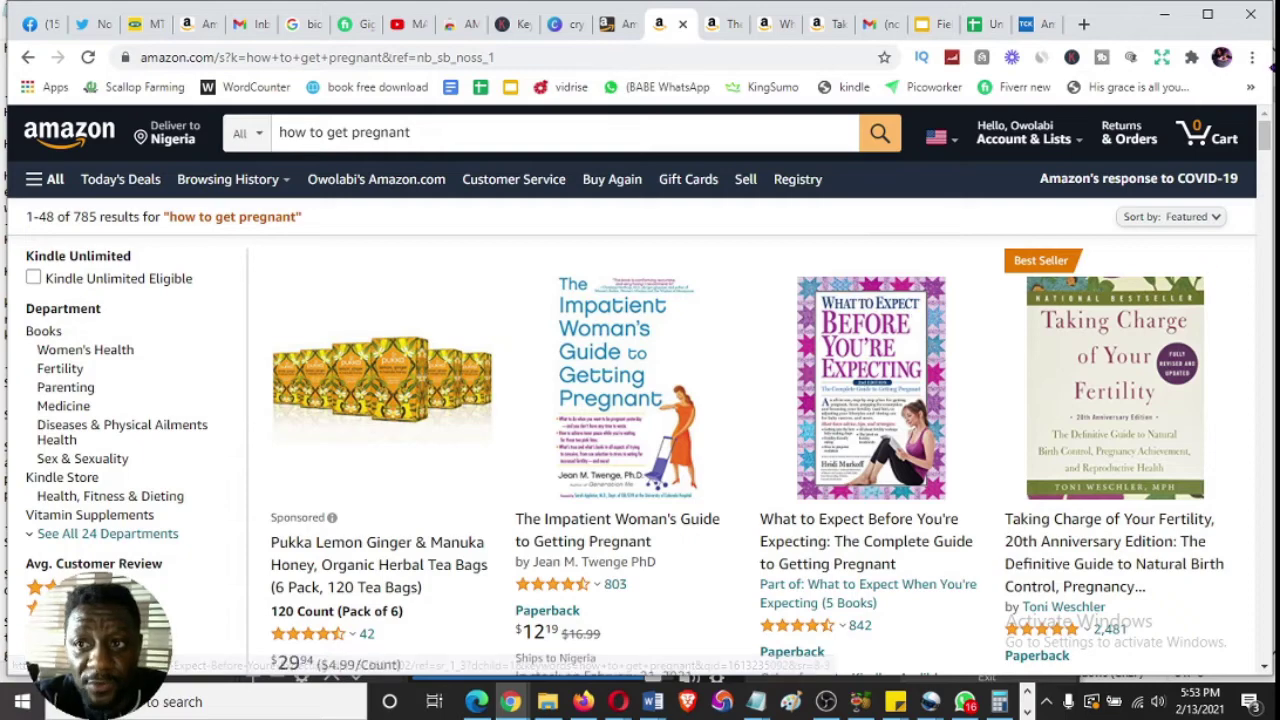
left_click_drag(1268, 134, 1265, 145)
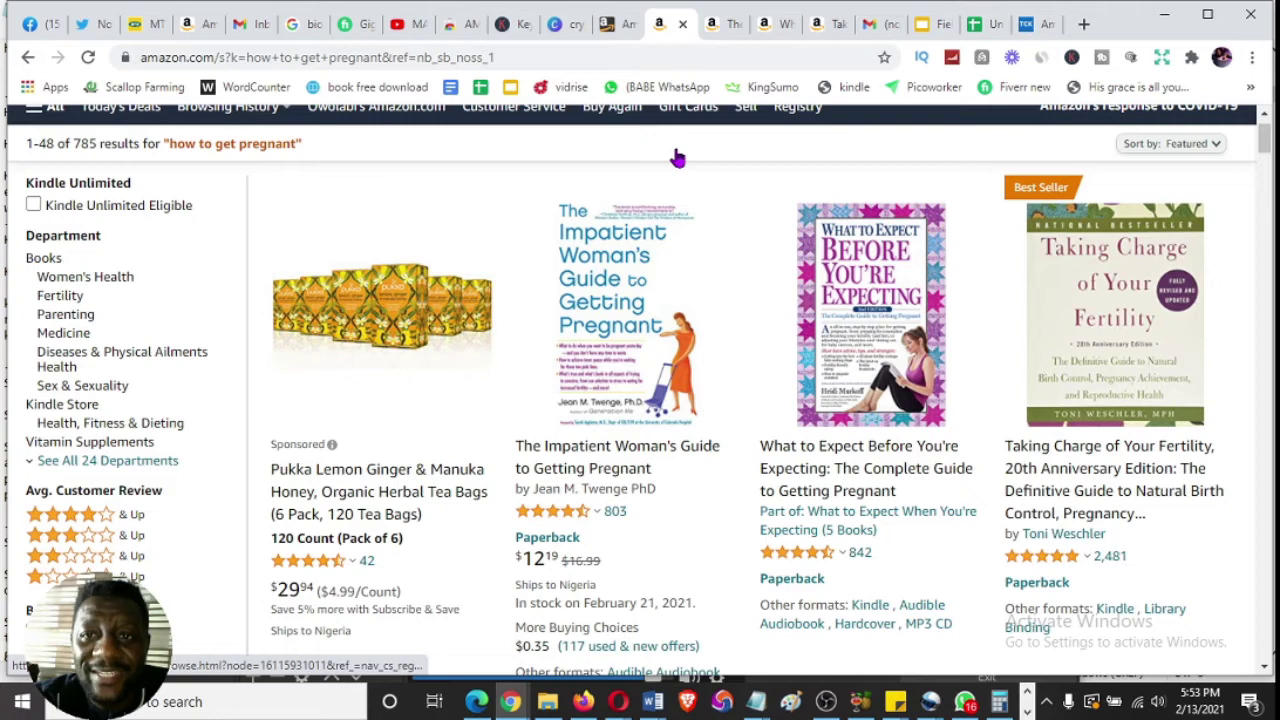
left_click(995, 24)
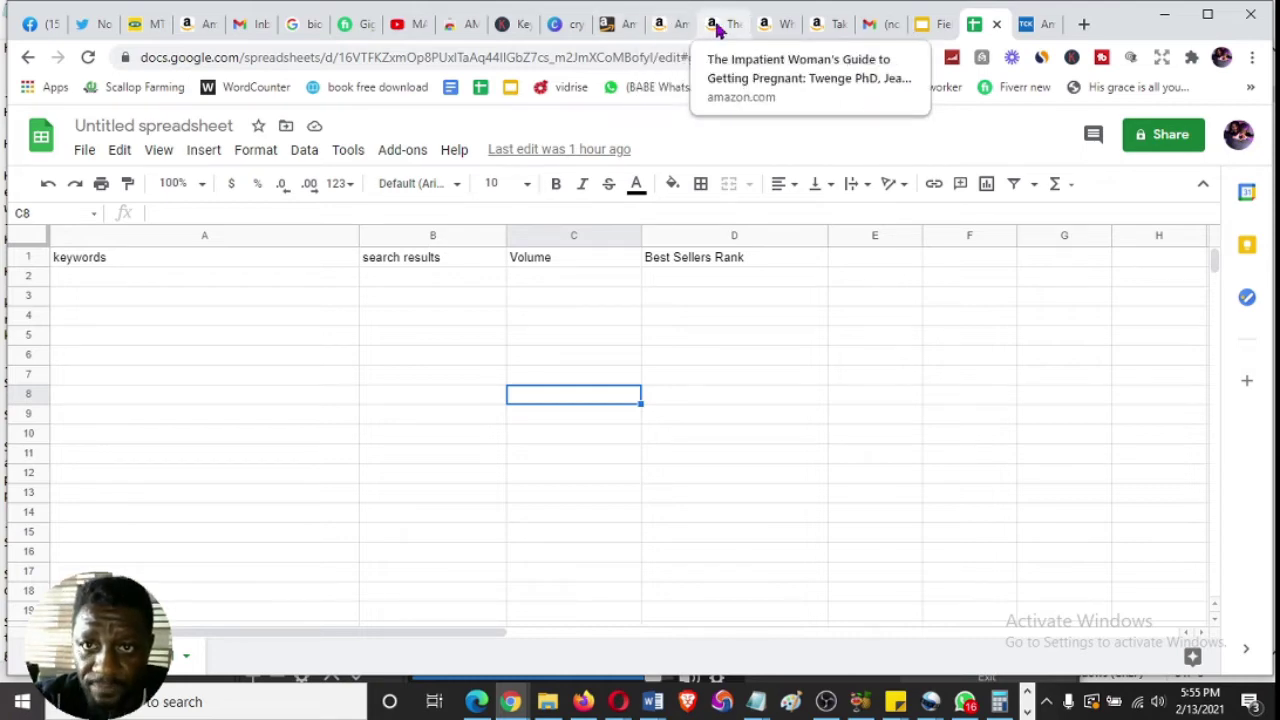
left_click(666, 25)
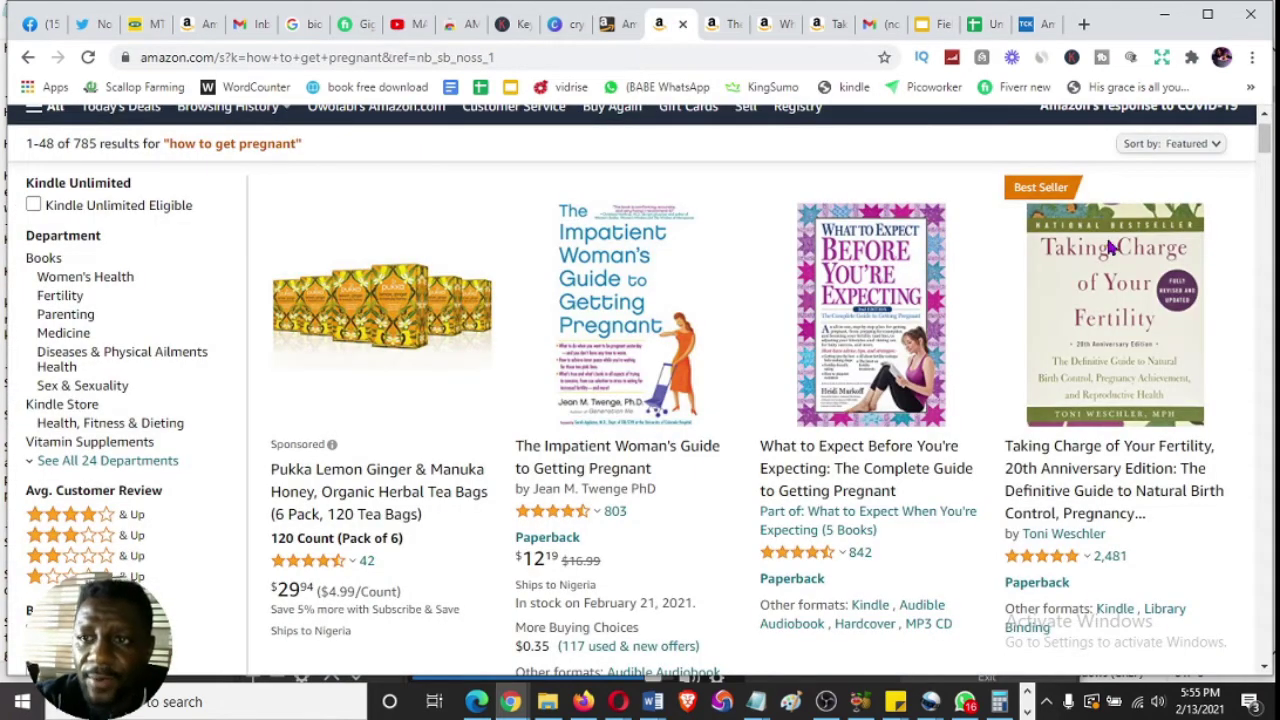
mouse_move(1266, 148)
left_mouse_down()
mouse_move(1265, 160)
mouse_move(1266, 125)
left_mouse_up()
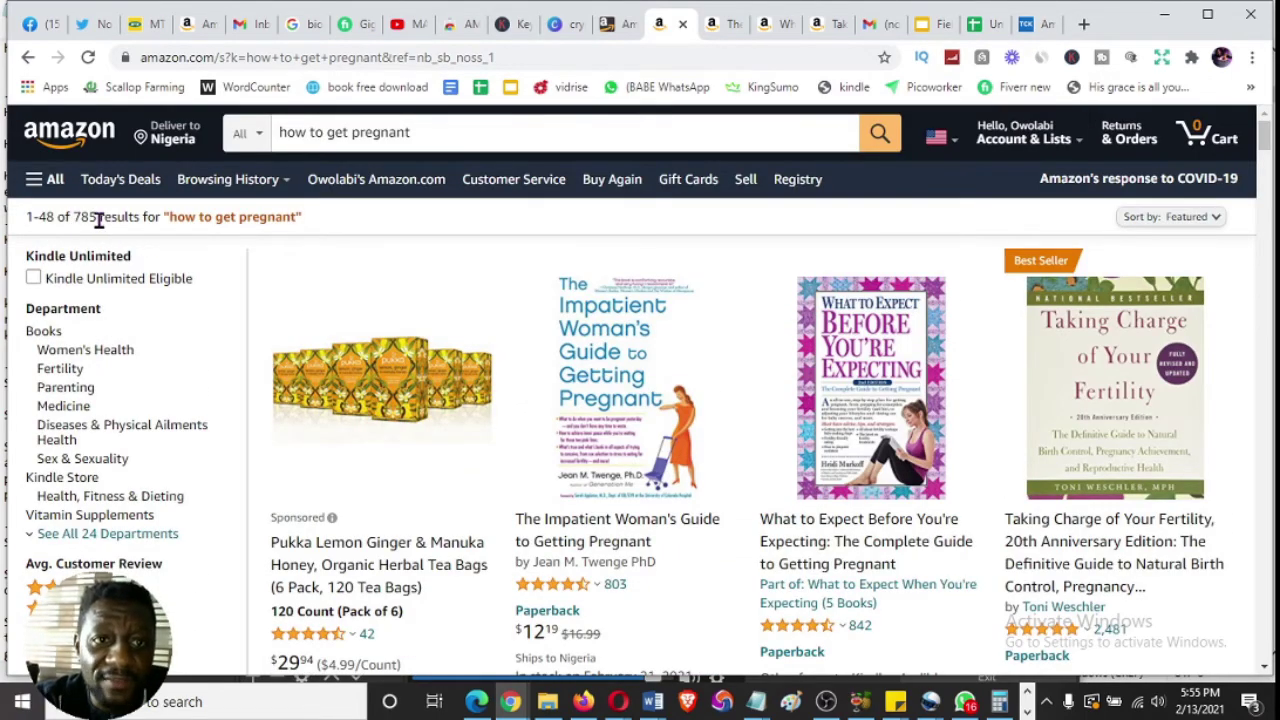
left_click(433, 132)
key("ctrl+c")
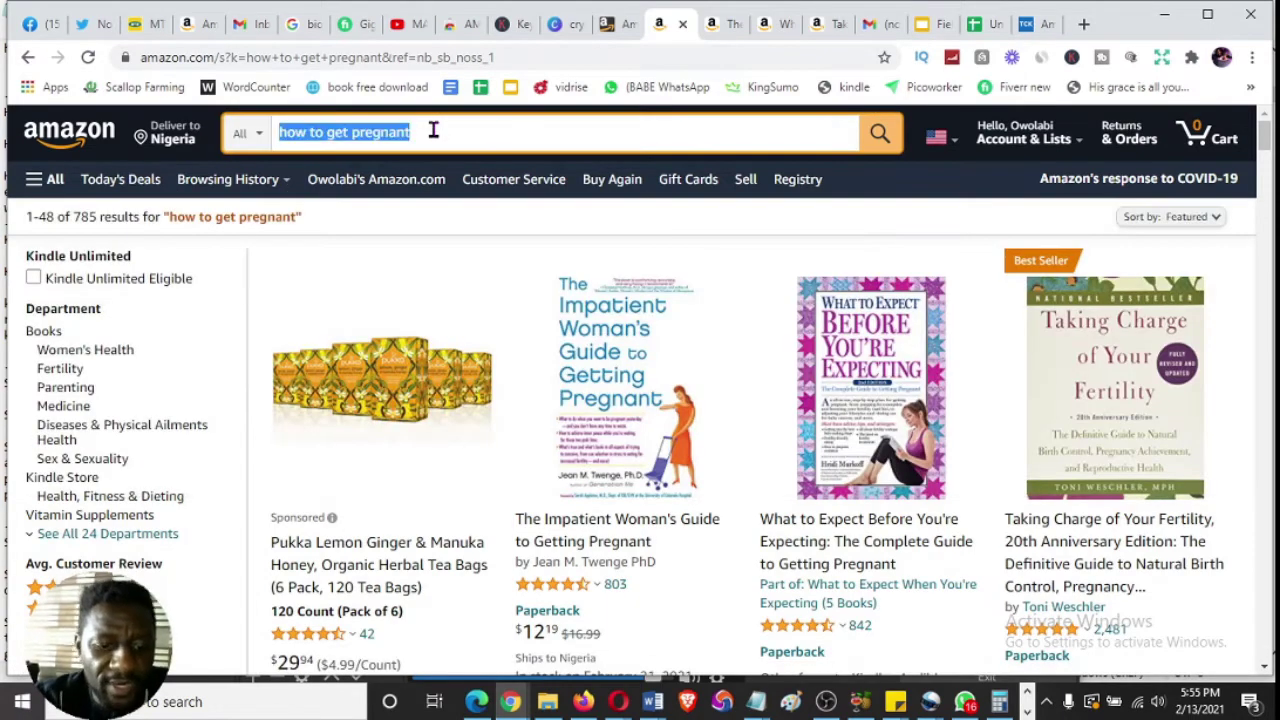
left_click(975, 24)
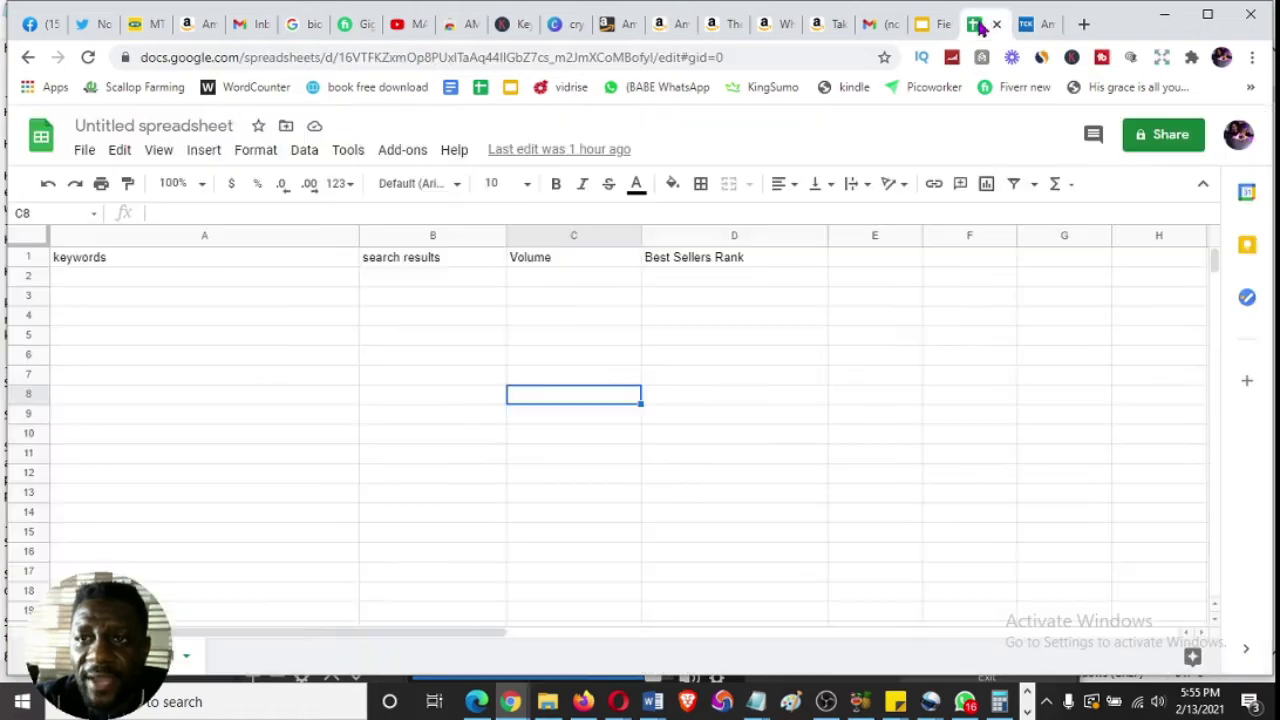
double_click(189, 274)
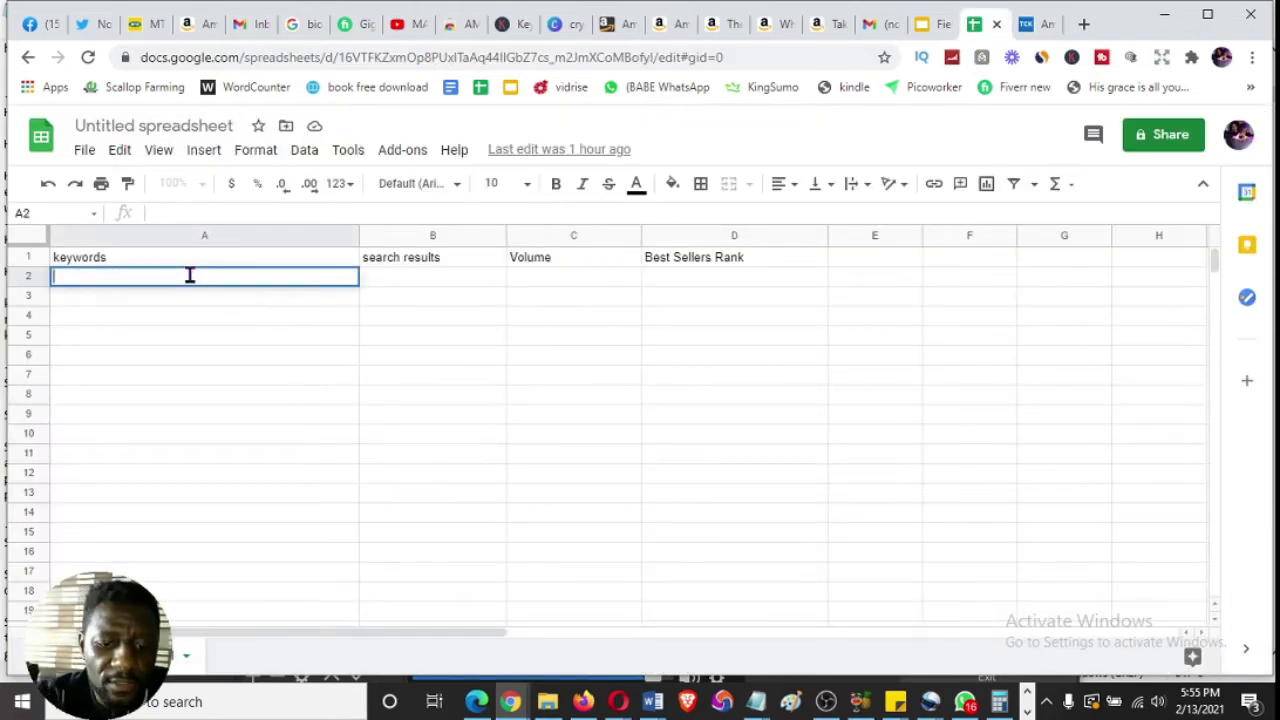
key("ctrl+v")
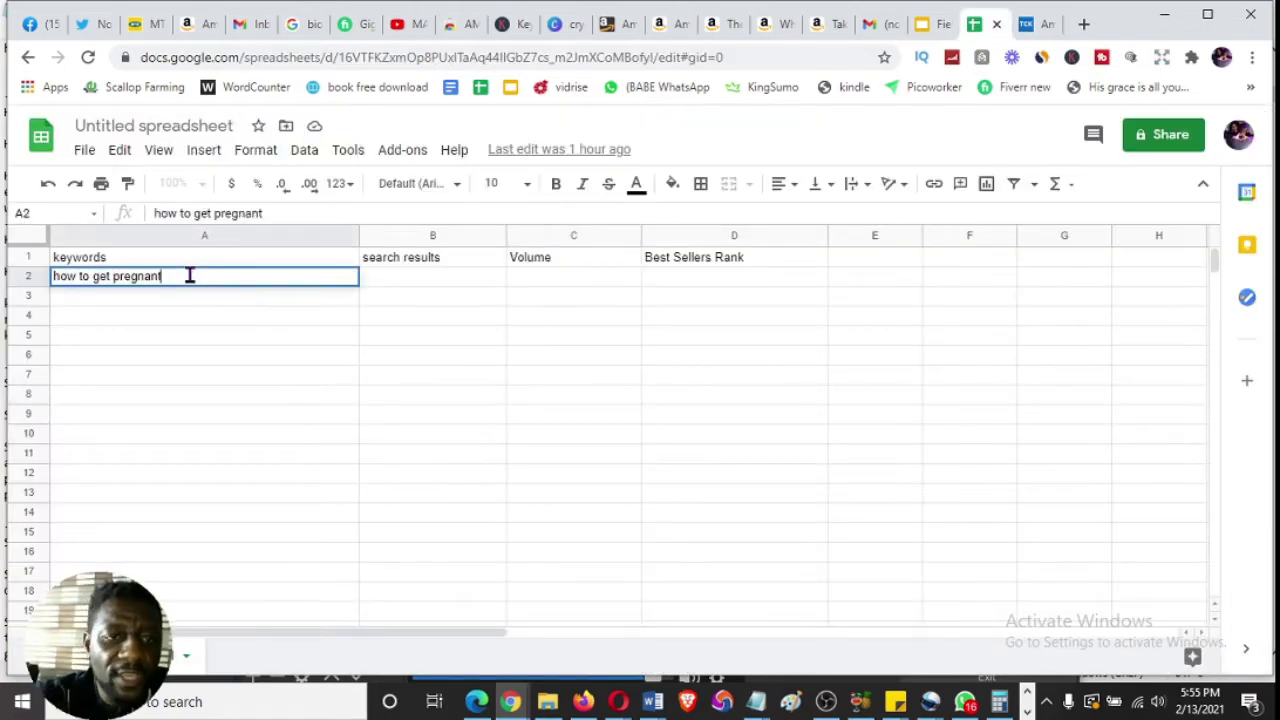
- Record 785 as the search results count for the keyword in cell B2
left_click(429, 280)
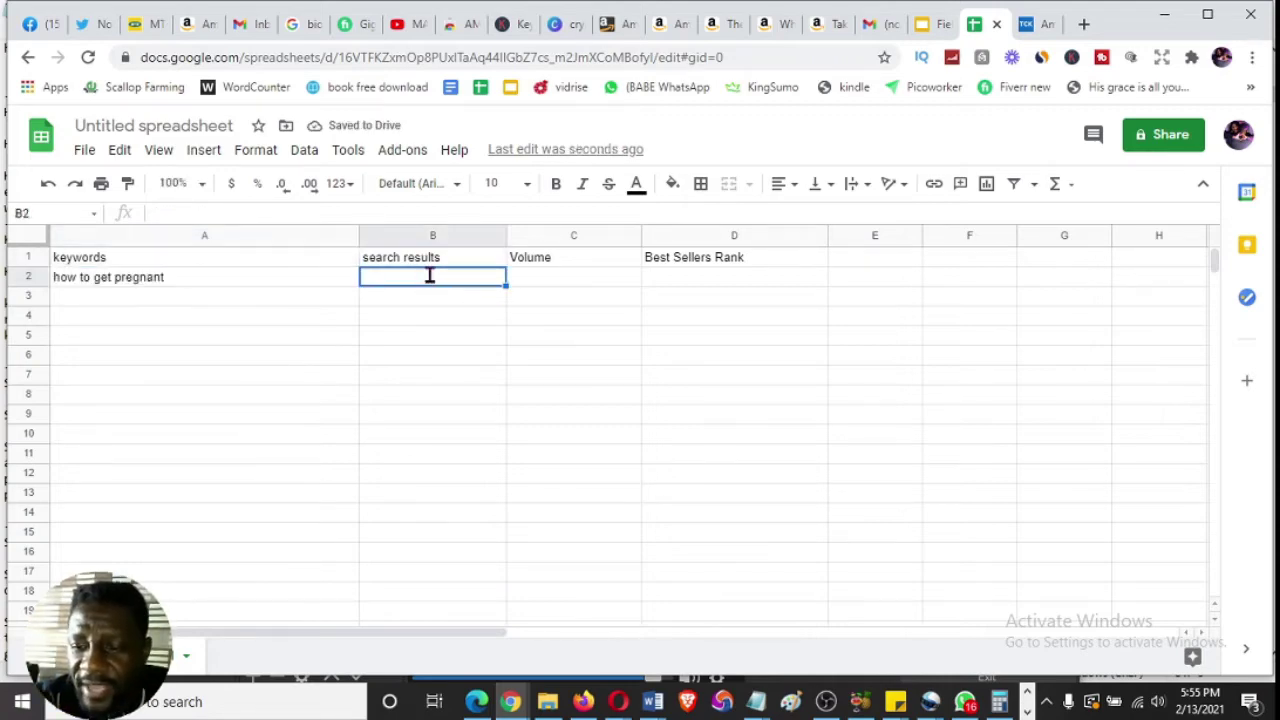
type("785")
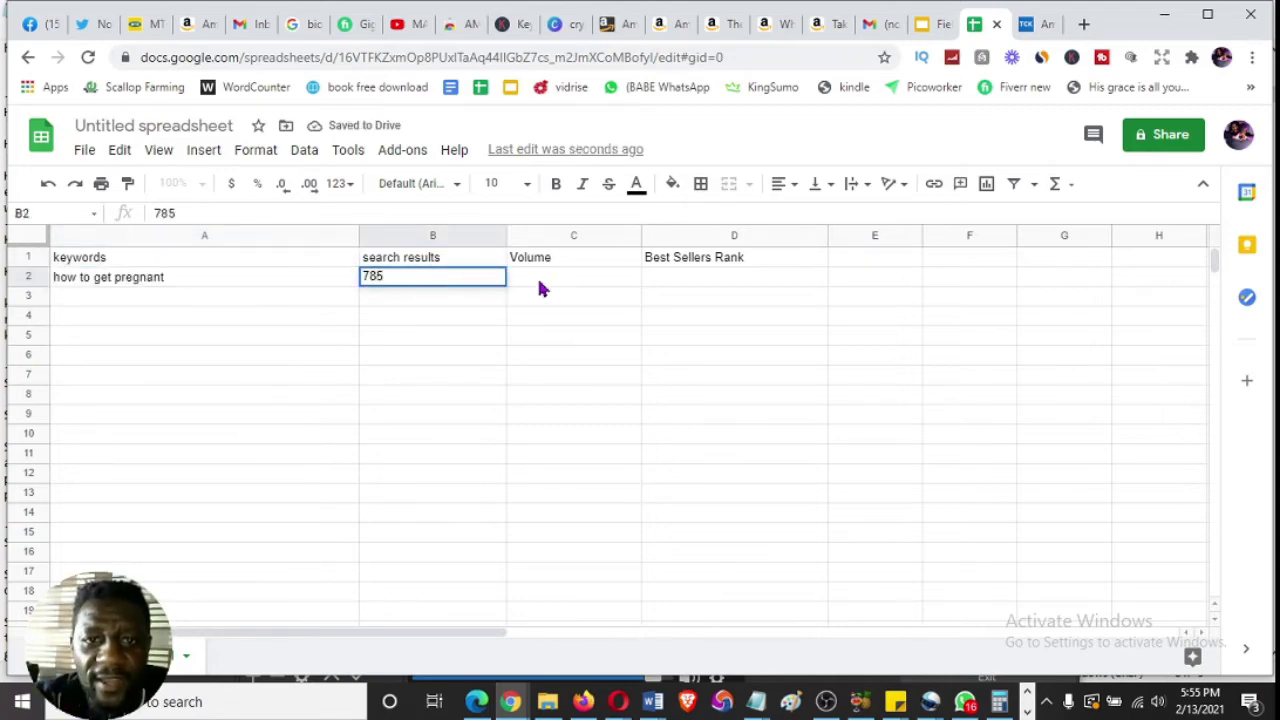
left_click(712, 283)
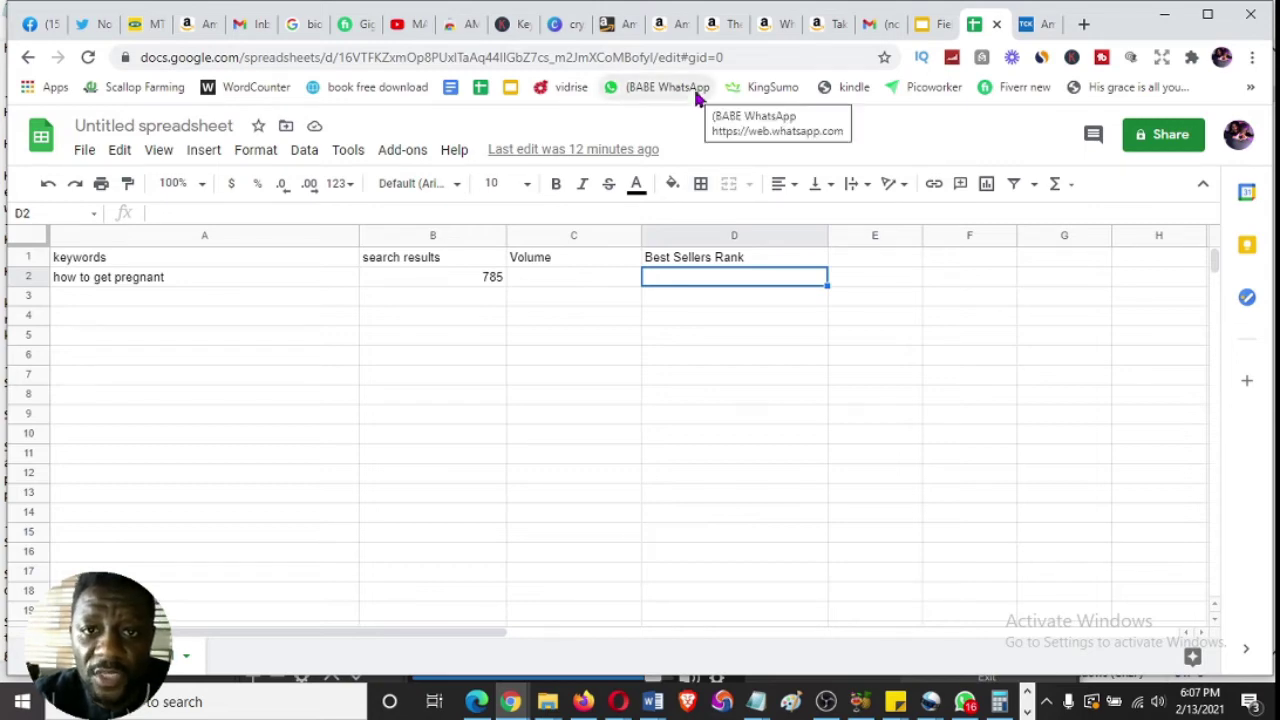
- Find the overall Books rank of The Impatient Woman's Guide to Getting Pregnant and note it as 63399 in a blank Notepad file
left_click(668, 24)
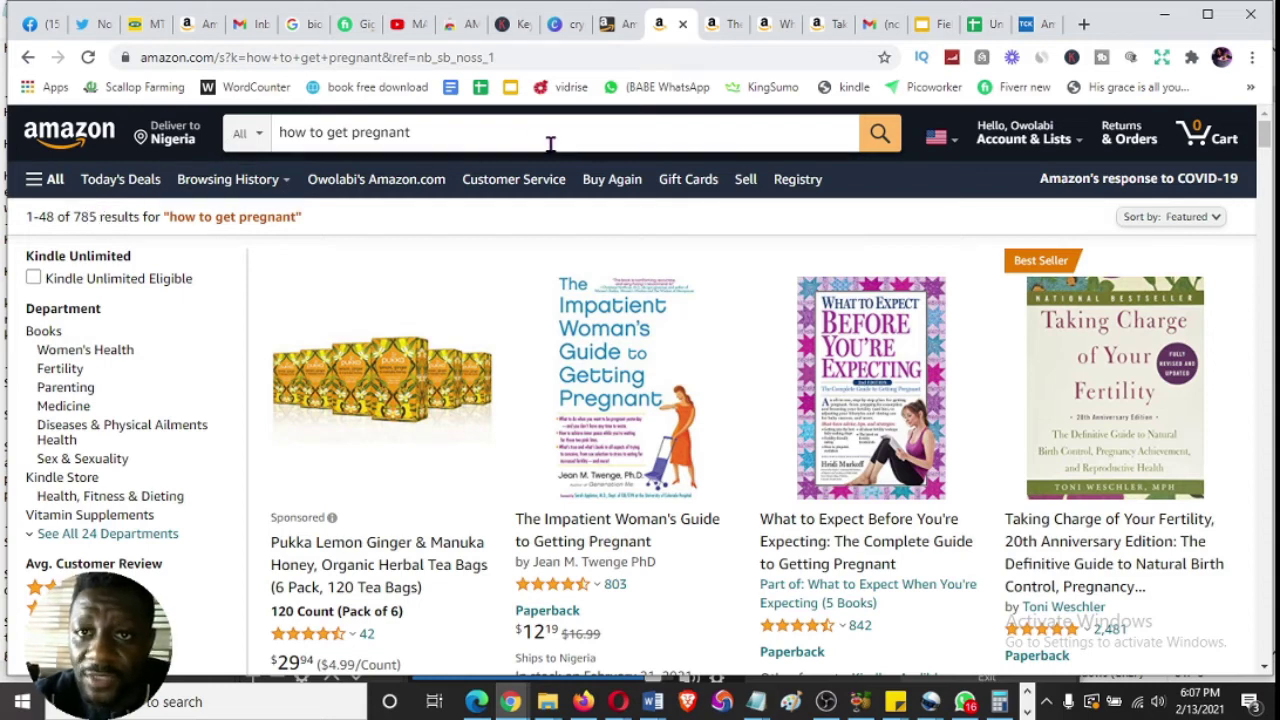
left_click(722, 22)
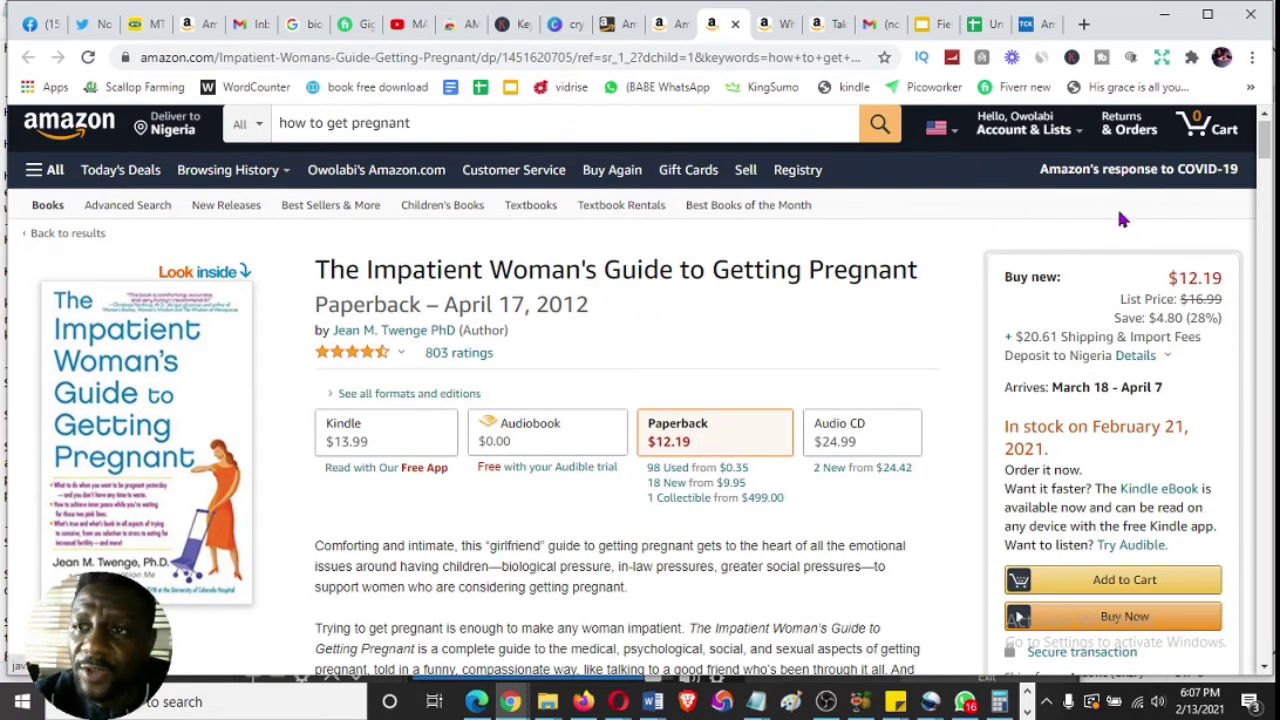
left_click_drag(1265, 142, 1265, 328)
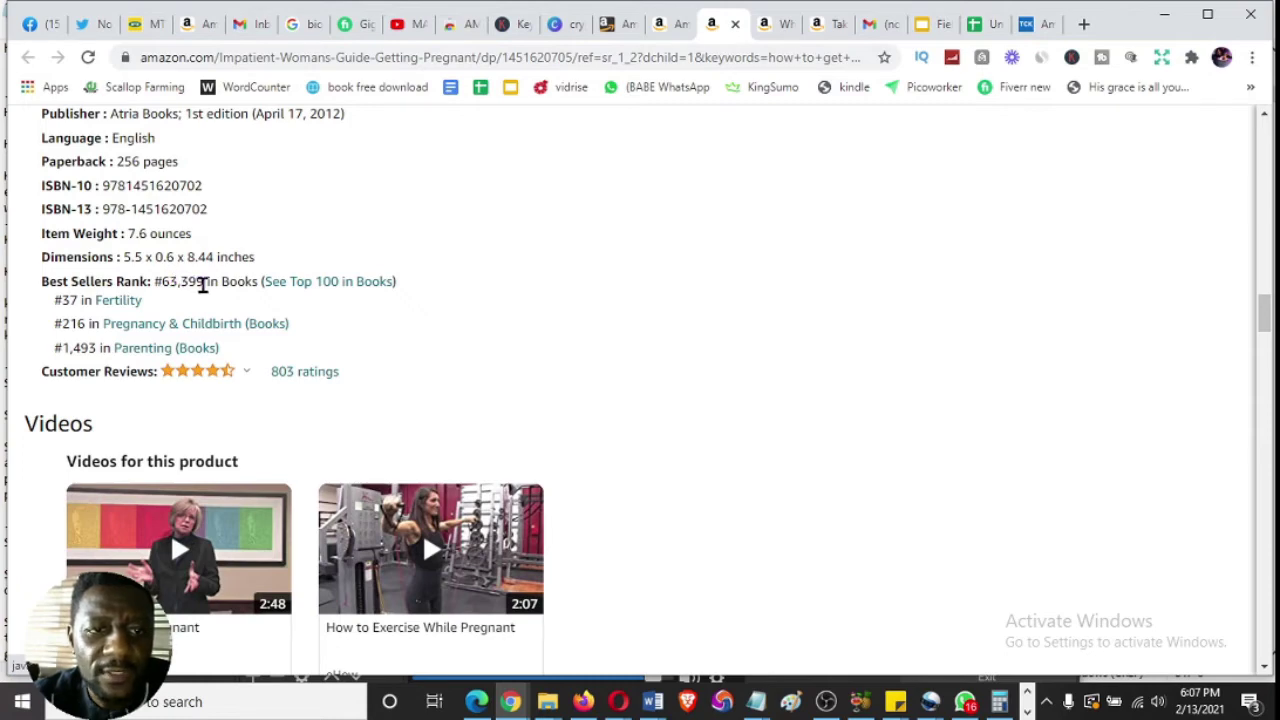
left_click(756, 702)
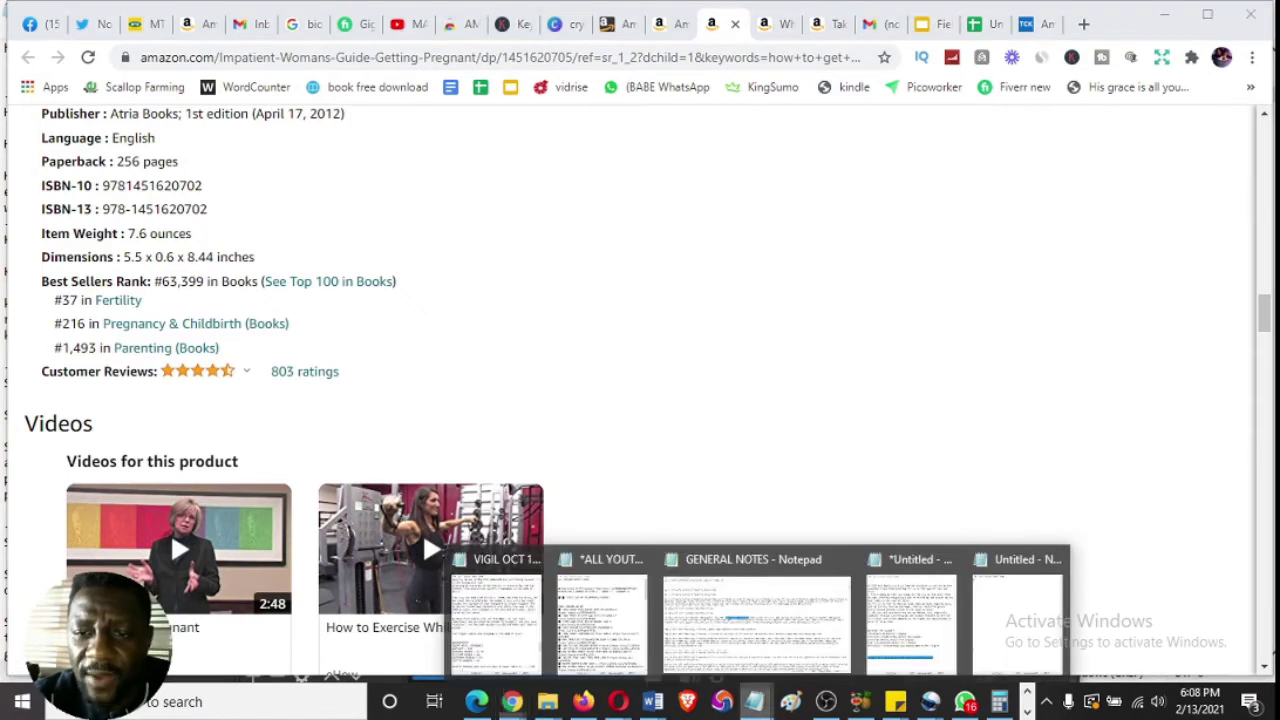
left_click(1057, 640)
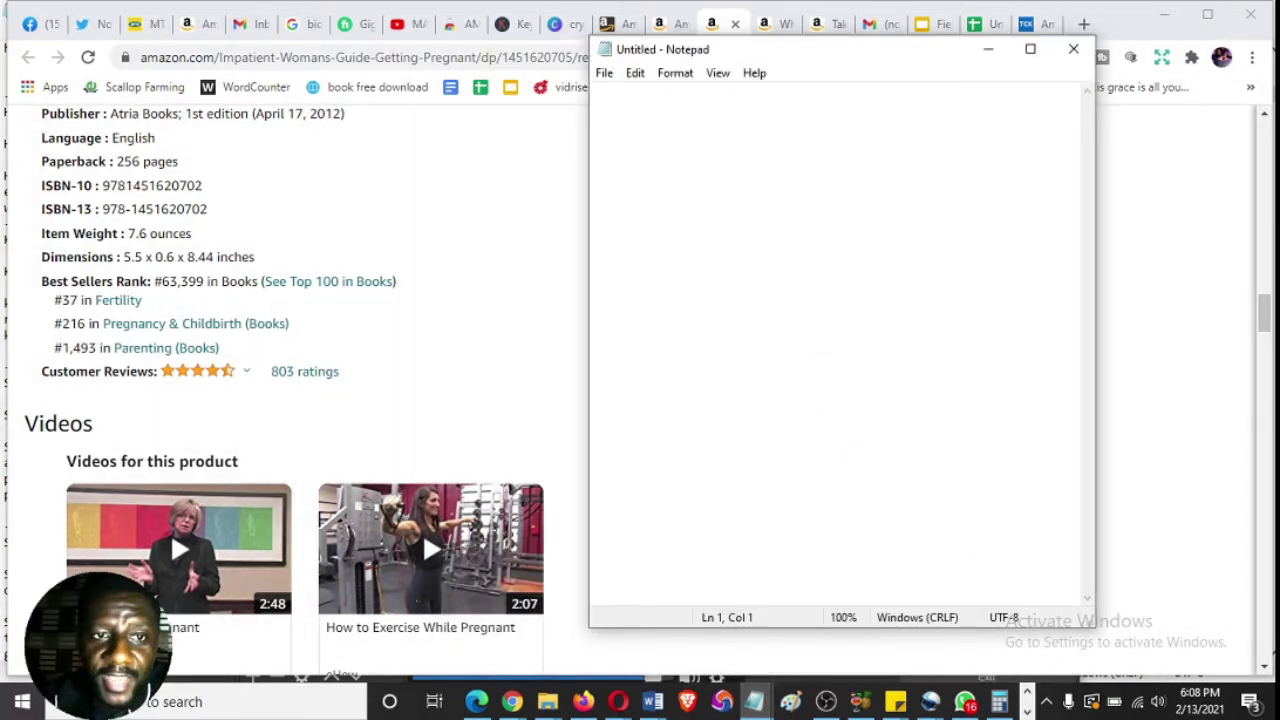
type("63399")
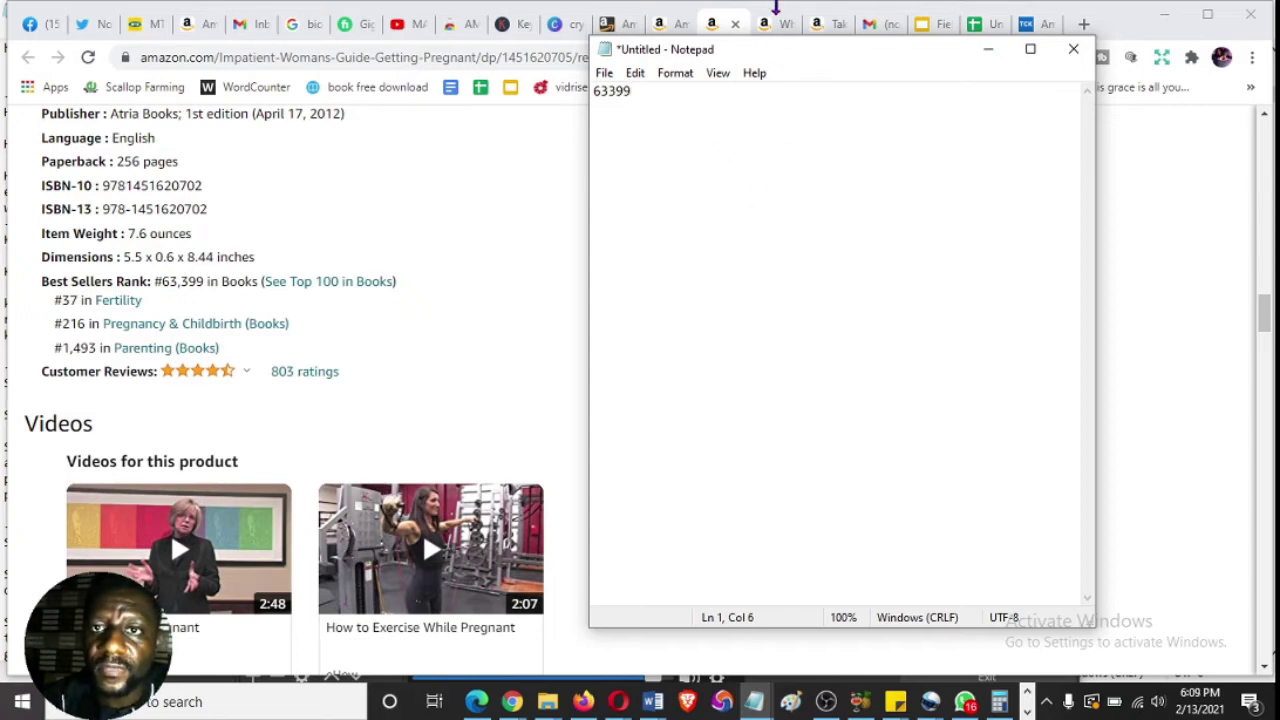
- Look up the overall Books rank of What to Expect Before You're Expecting and add 17941 on a new line in Notepad
left_click(768, 22)
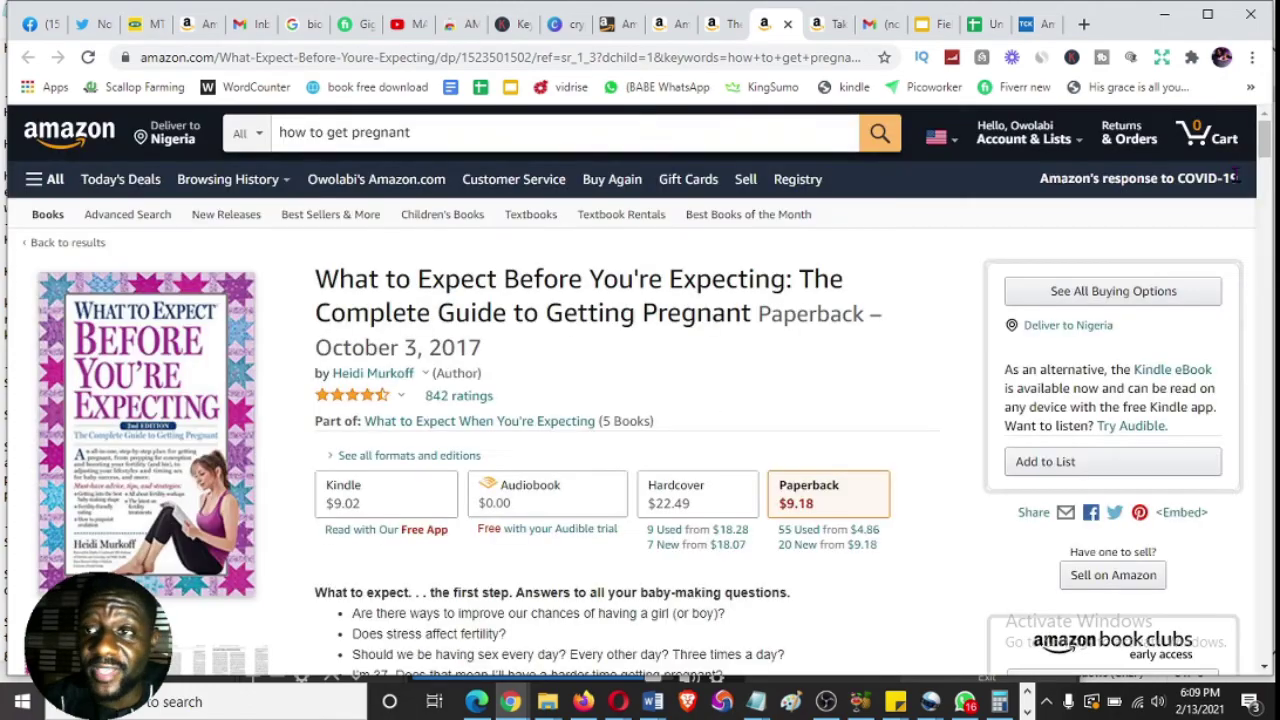
left_click_drag(1266, 145, 1265, 252)
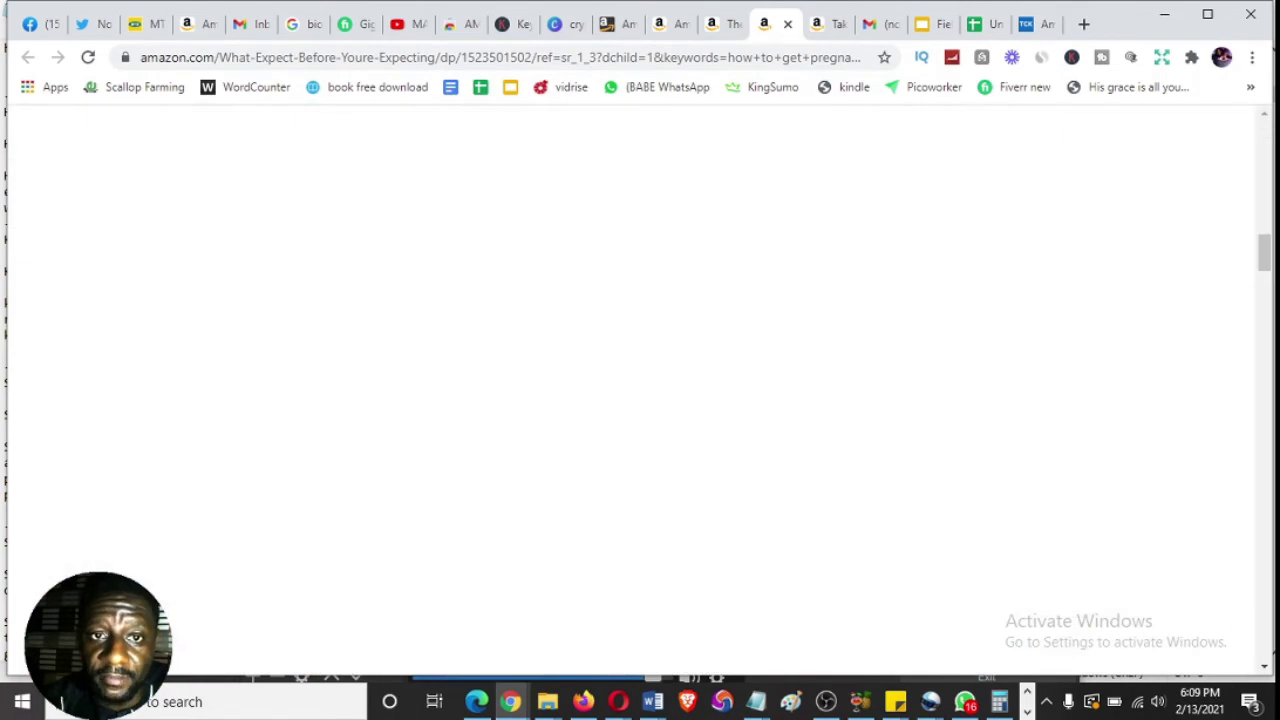
scroll(632, 390, "down", 10)
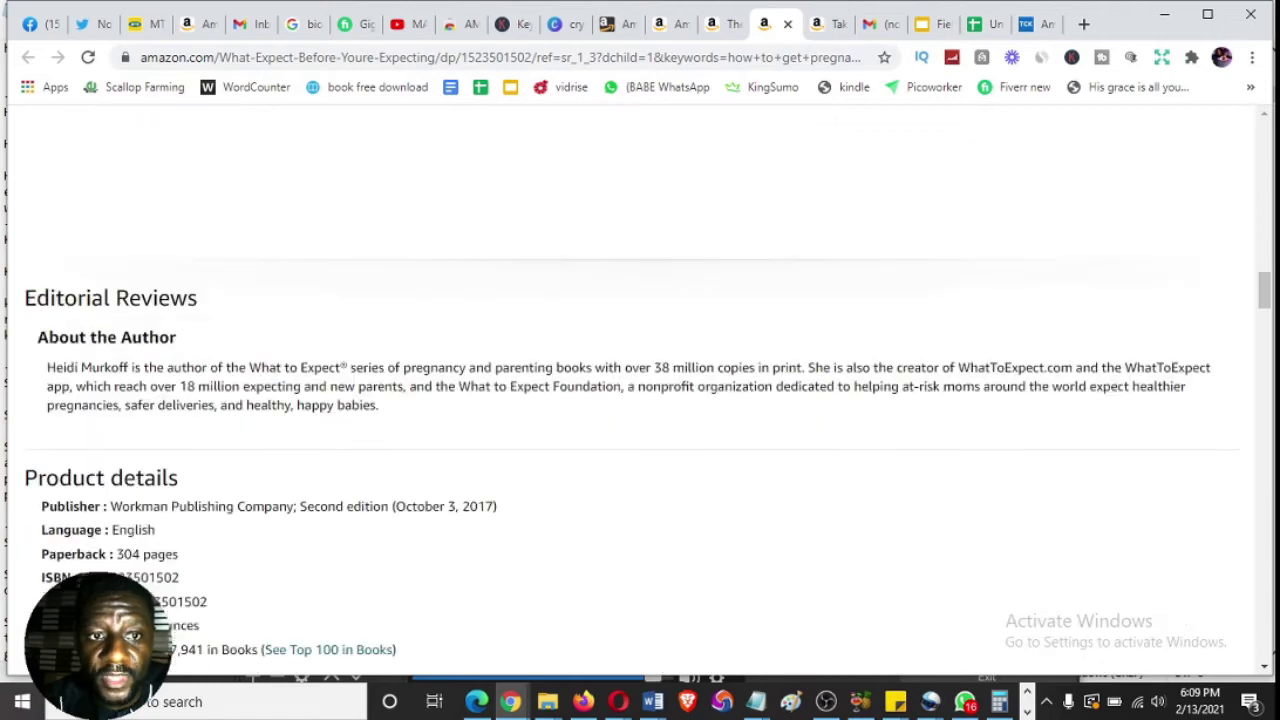
scroll(632, 390, "down", 6)
scroll(632, 390, "up", 2)
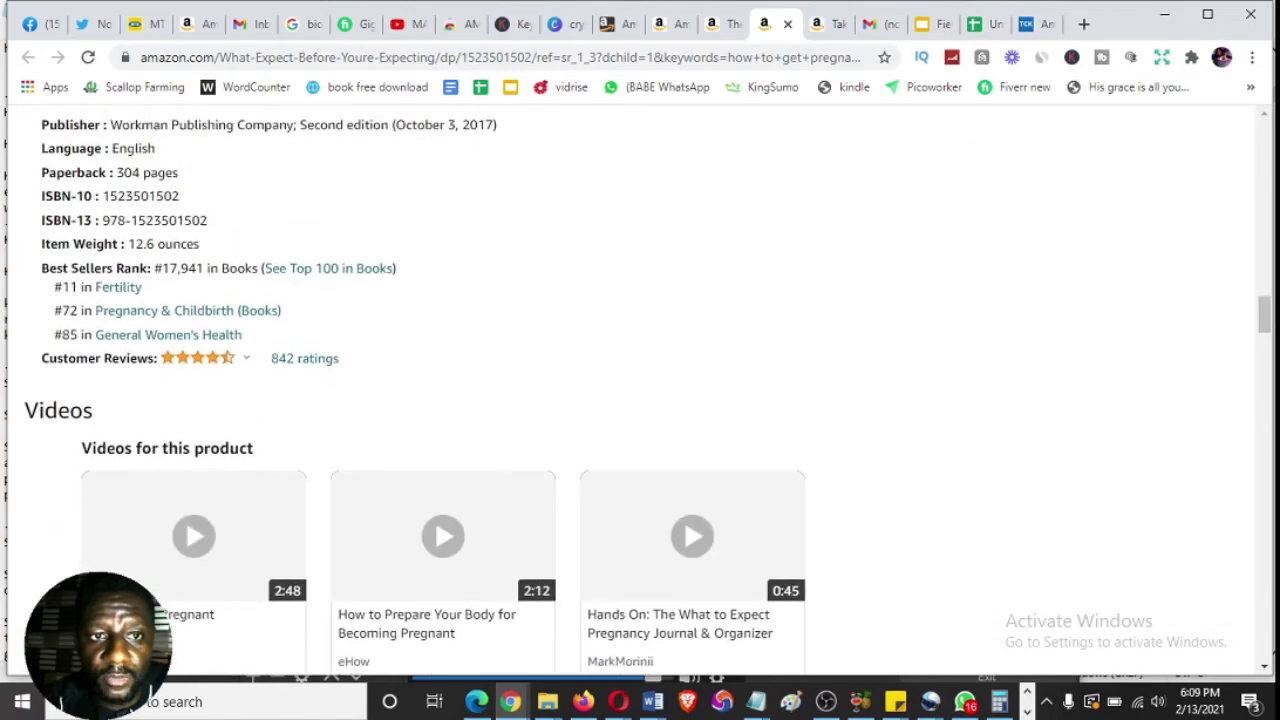
scroll(415, 390, "down", 1)
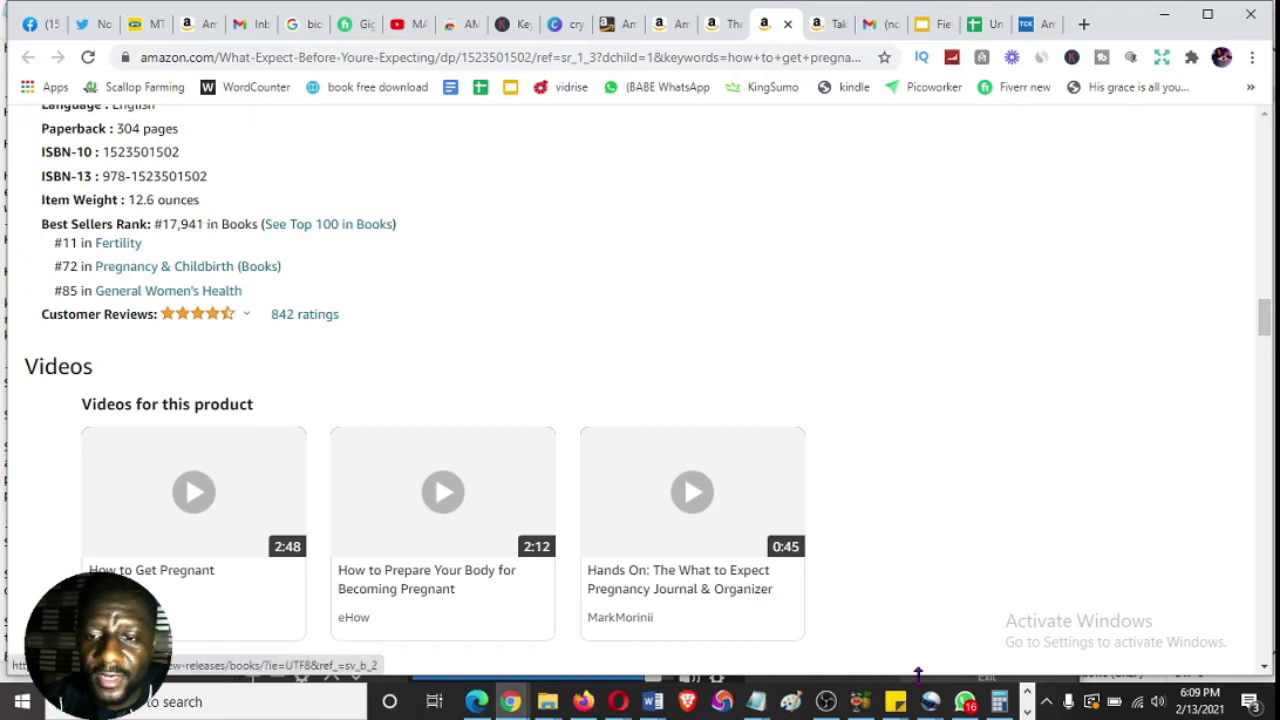
mouse_move(755, 701)
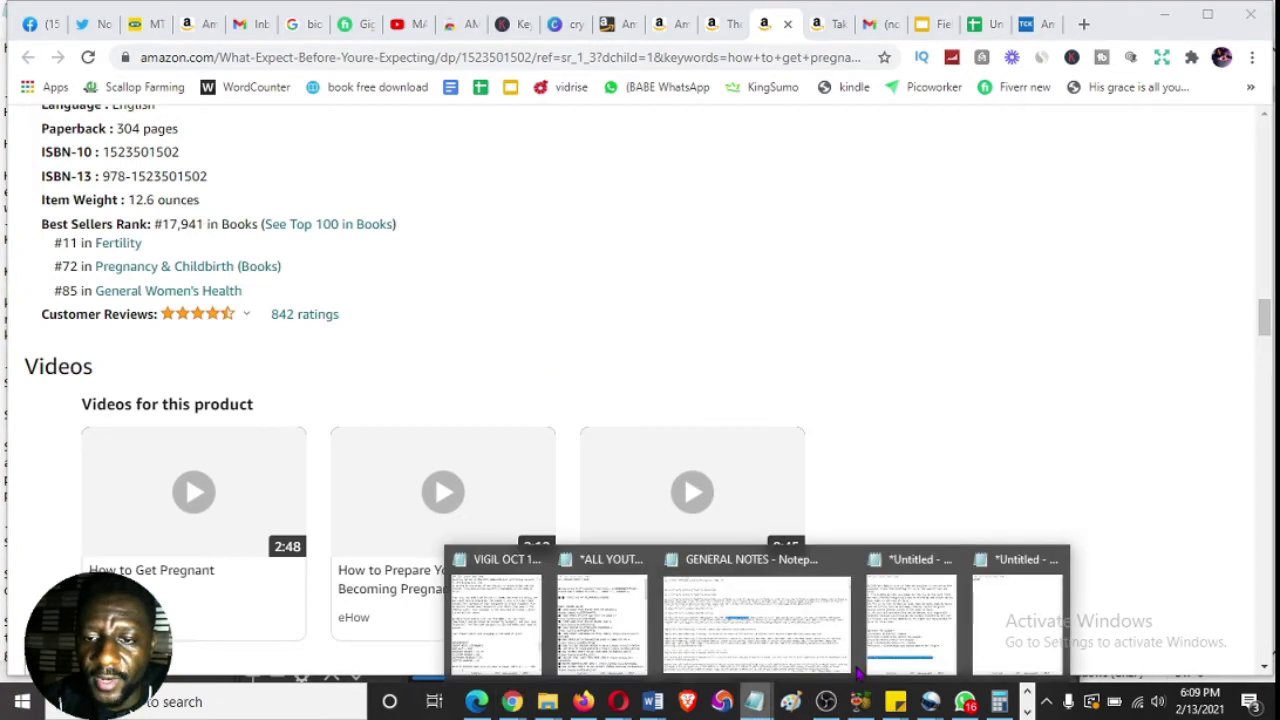
left_click(970, 647)
key("Return")
type("1")
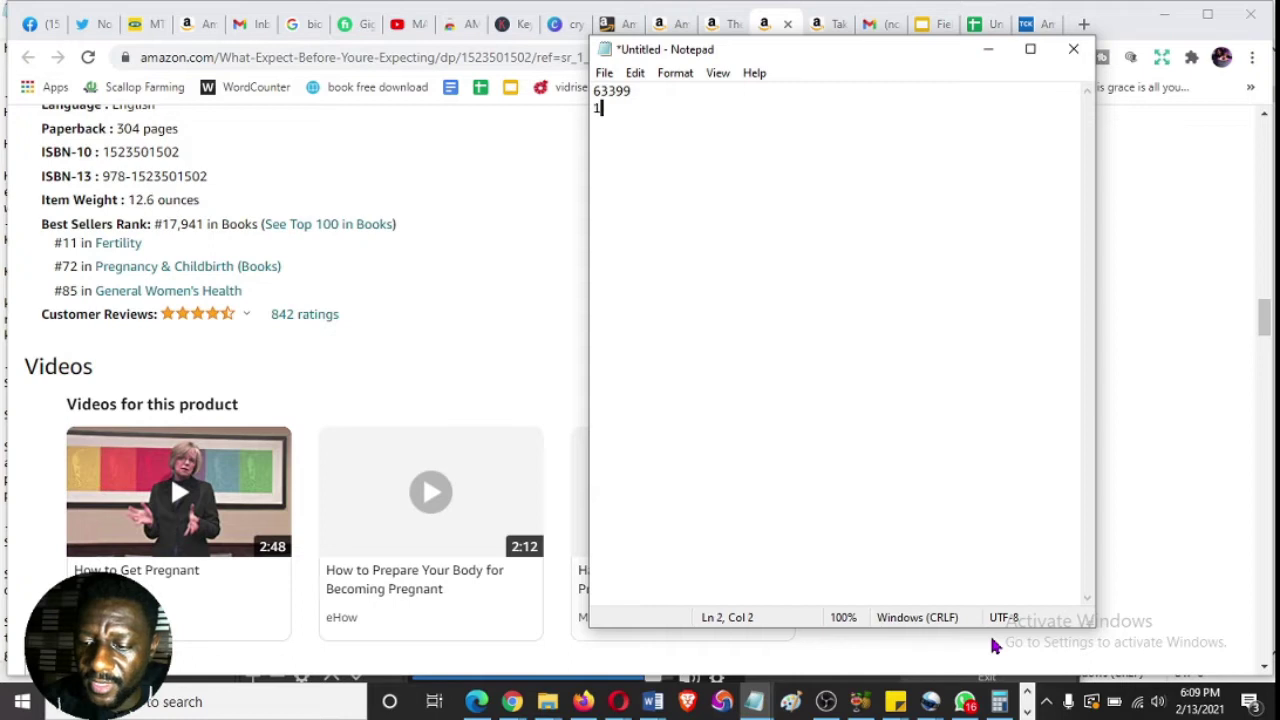
type("7941")
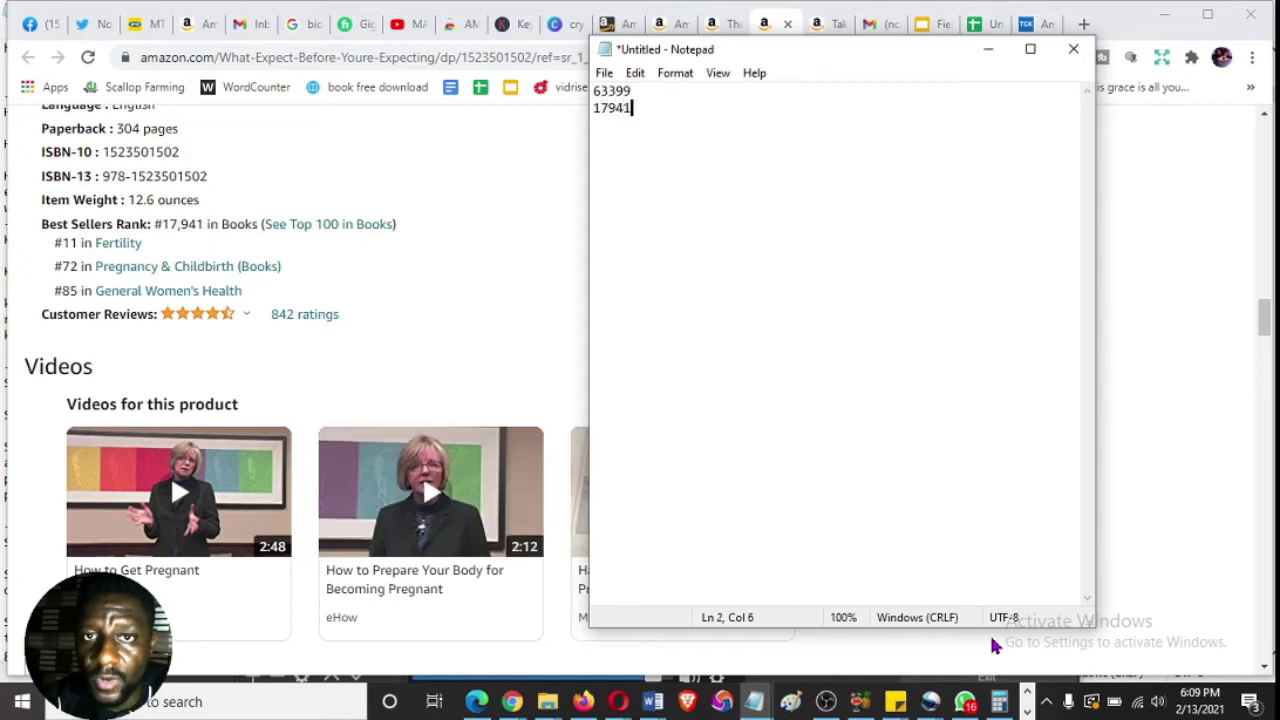
- Look up the overall Books rank of Taking Charge of Your Fertility and add 2285 as the third line in Notepad
left_click(823, 27)
left_click(823, 25)
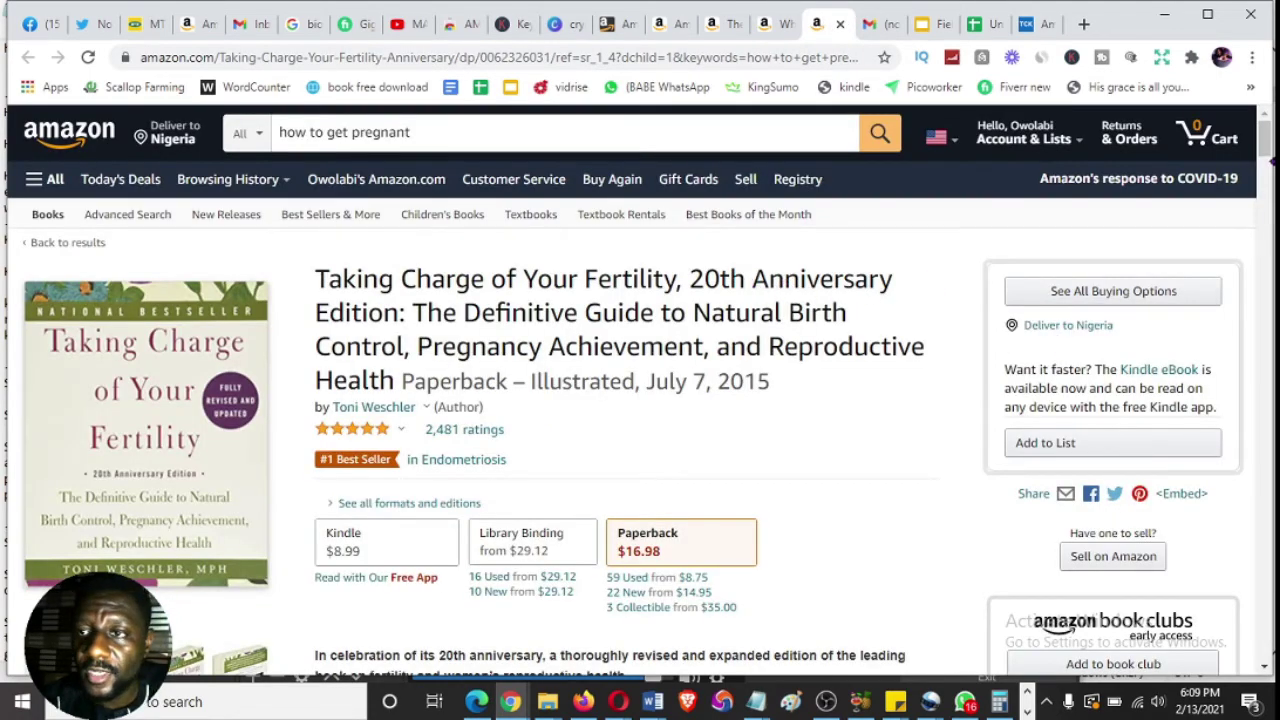
left_click_drag(1268, 155, 1266, 318)
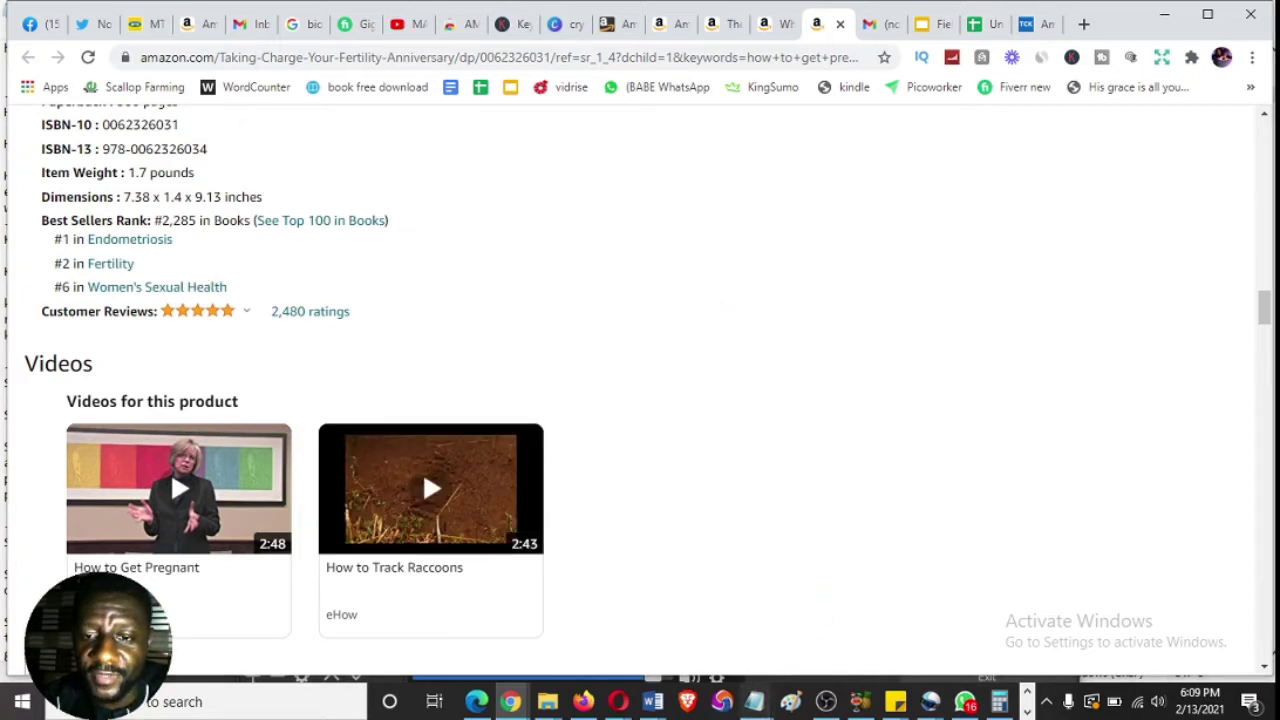
mouse_move(754, 701)
left_click(1016, 630)
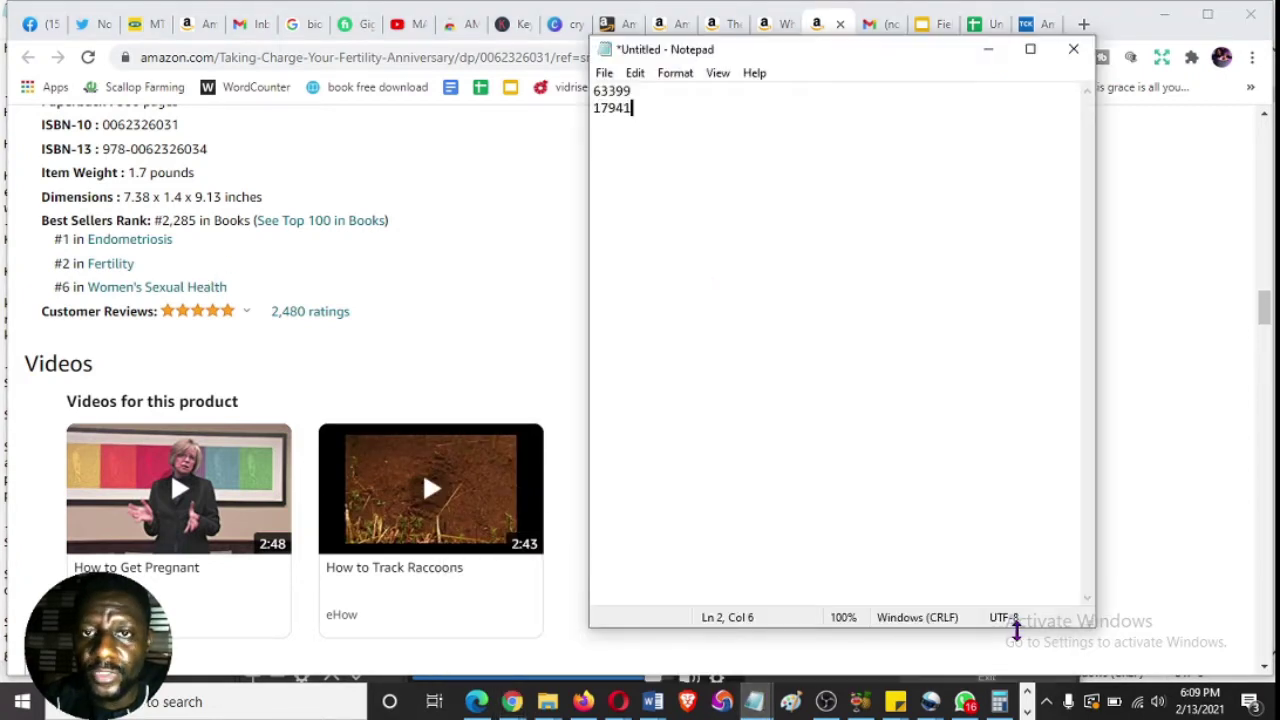
key("Return")
type("2285")
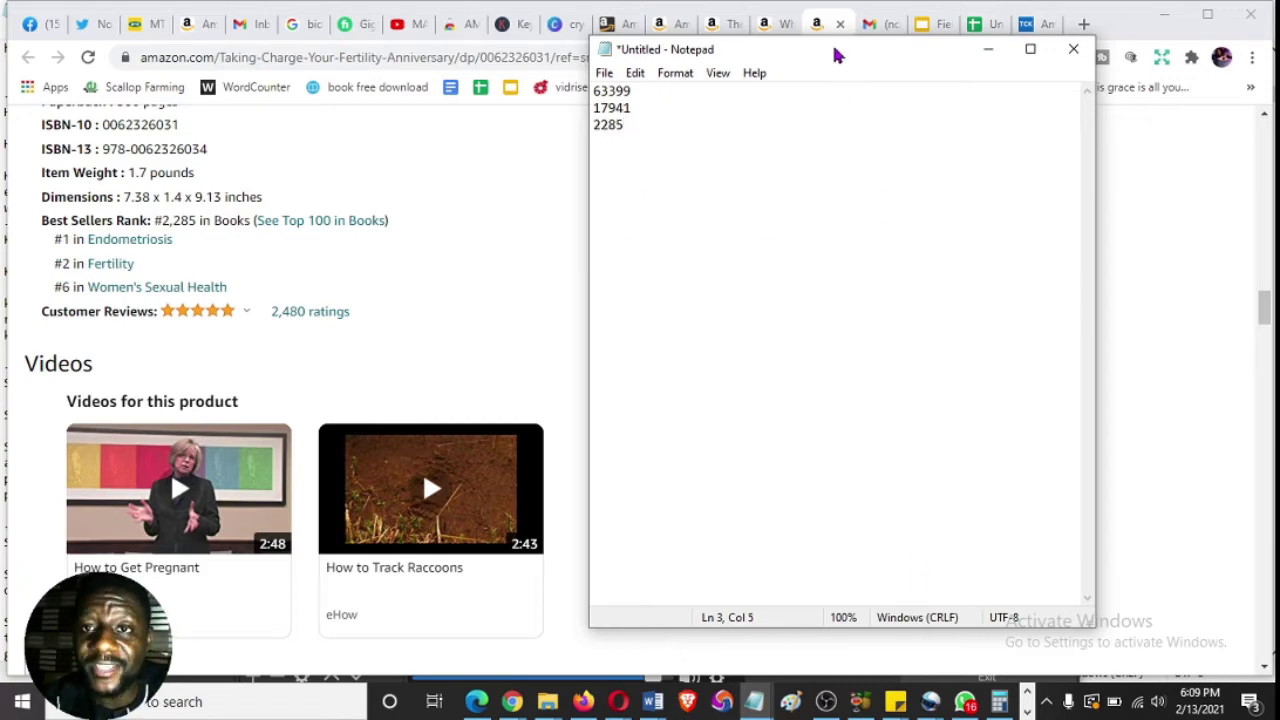
- Open Calculator, narrow its window, and arrange it beside the Notepad list so the three ranks stay visible
left_click_drag(838, 56, 975, 71)
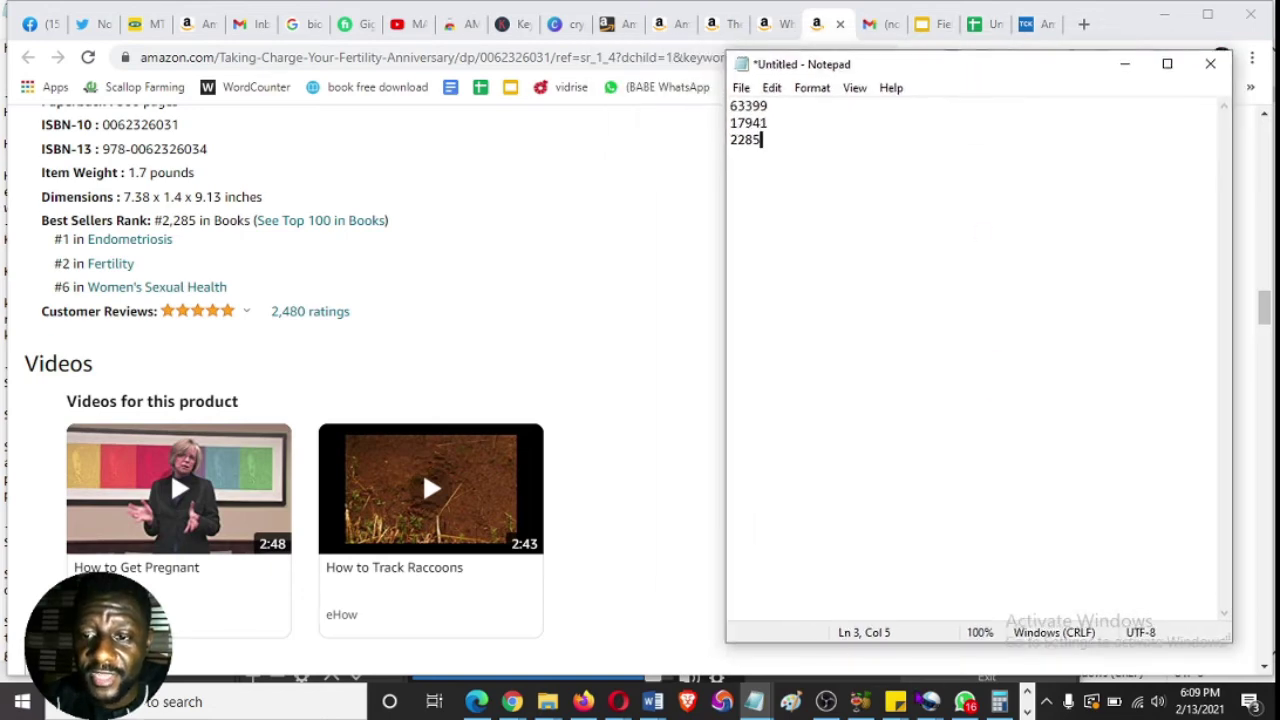
left_click(999, 701)
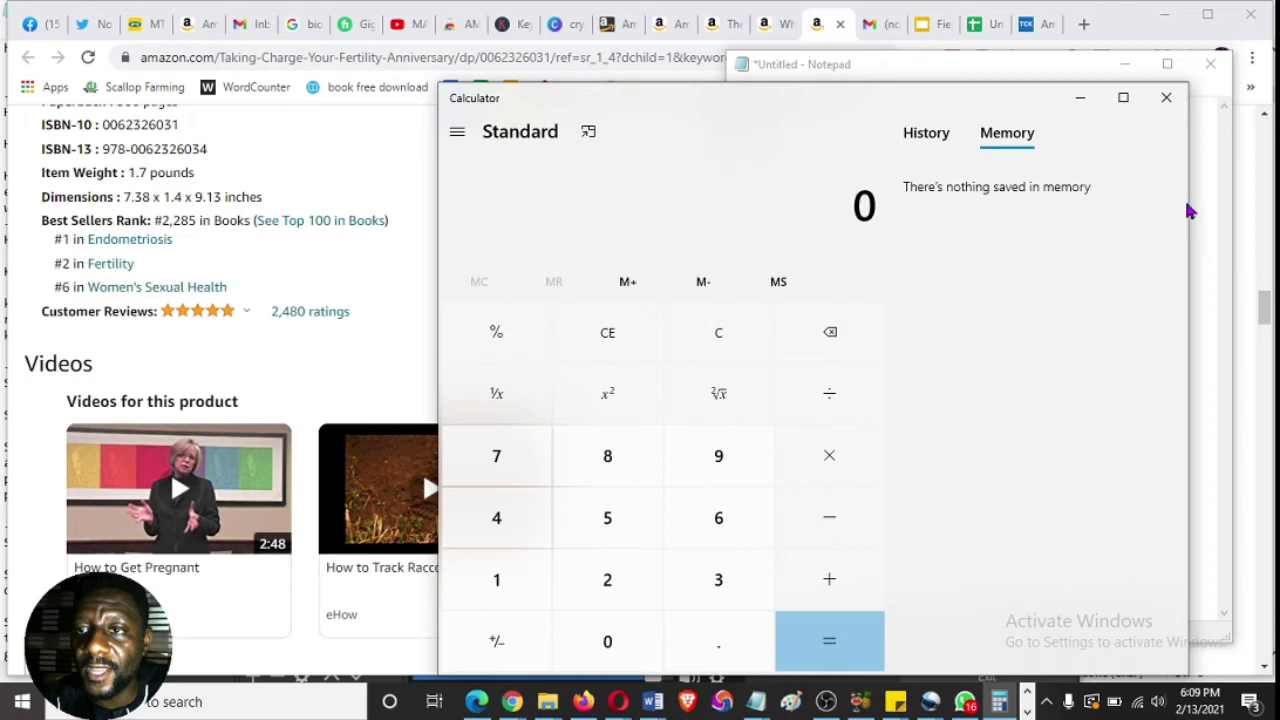
left_click_drag(1193, 204, 838, 199)
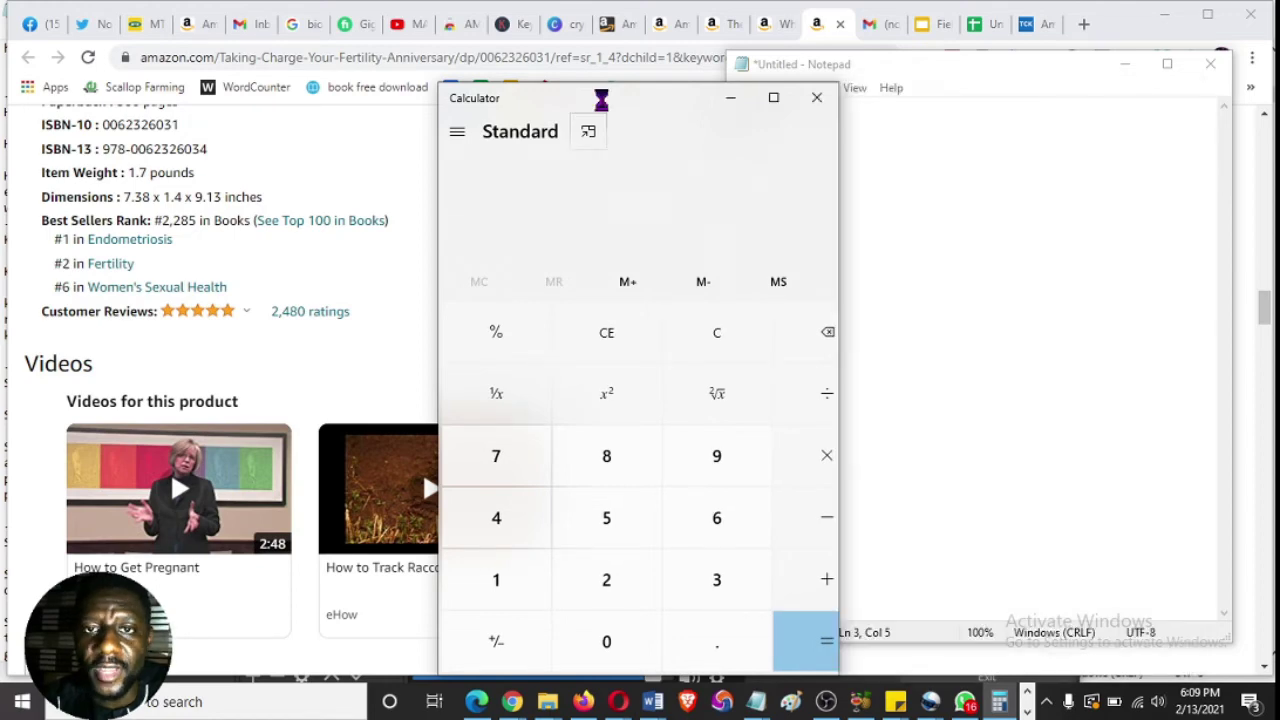
left_click_drag(601, 100, 455, 66)
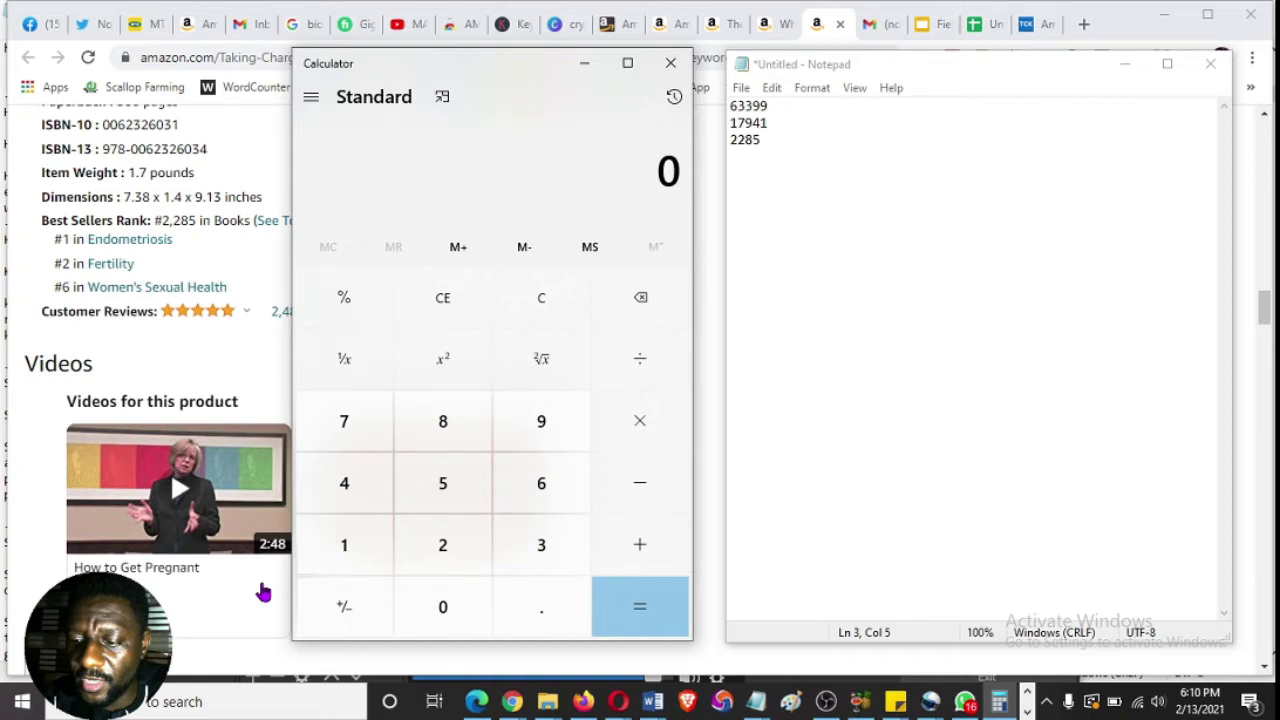
- Average the three ranks in Calculator by adding 63399, 17941 and 2285 and dividing the sum by 3
type("63399")
left_click(640, 545)
type("179")
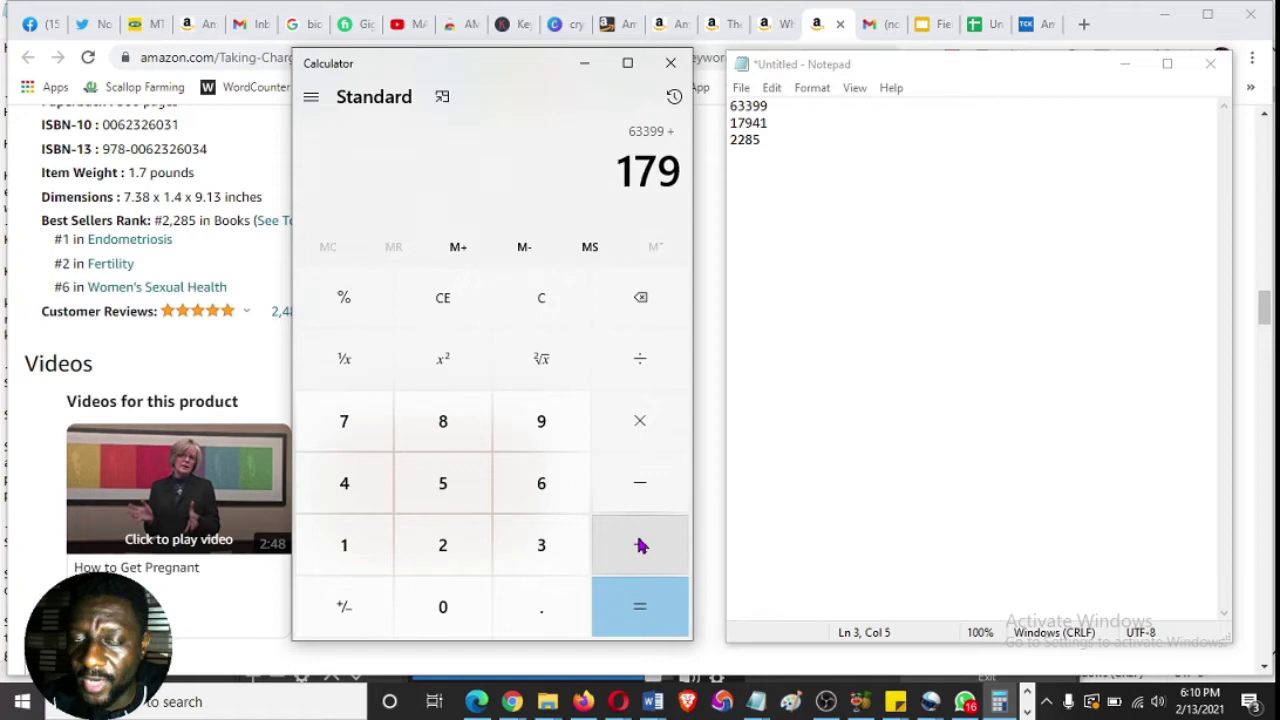
type("41")
left_click(640, 545)
type("2285")
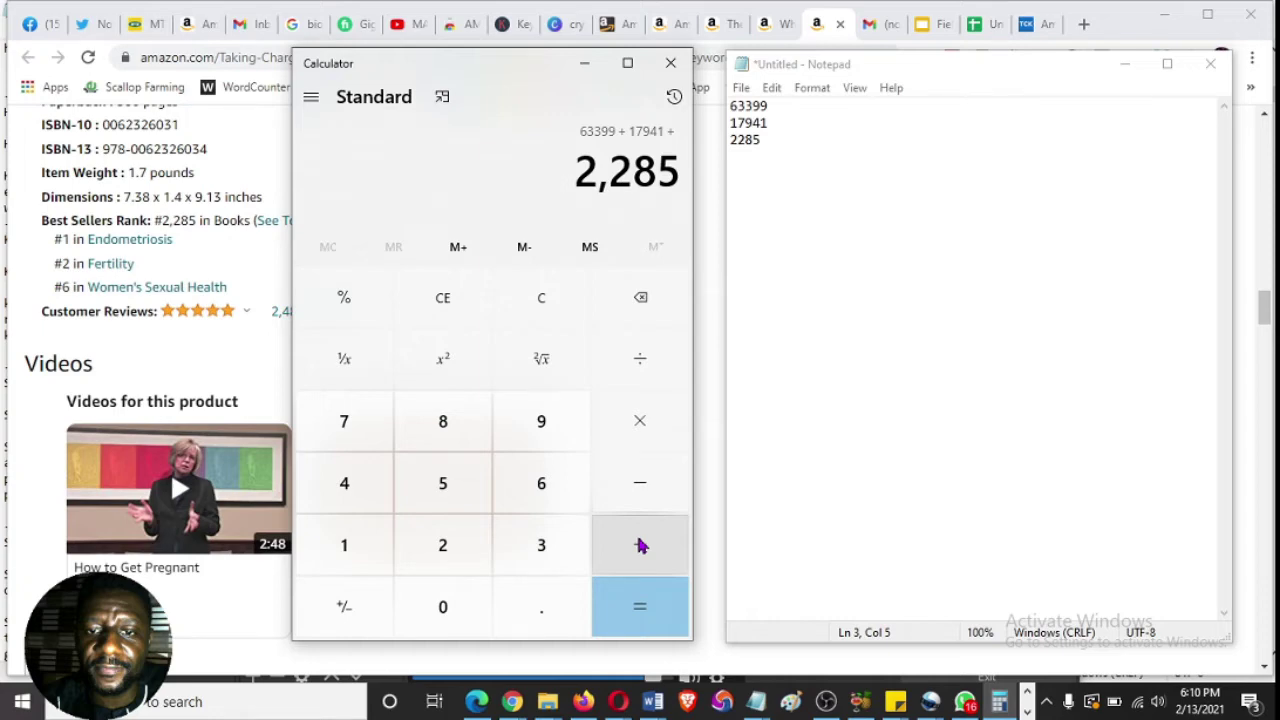
- Write the average 27875 below the three ranks in Notepad, separated from them by a dotted line
left_click(814, 194)
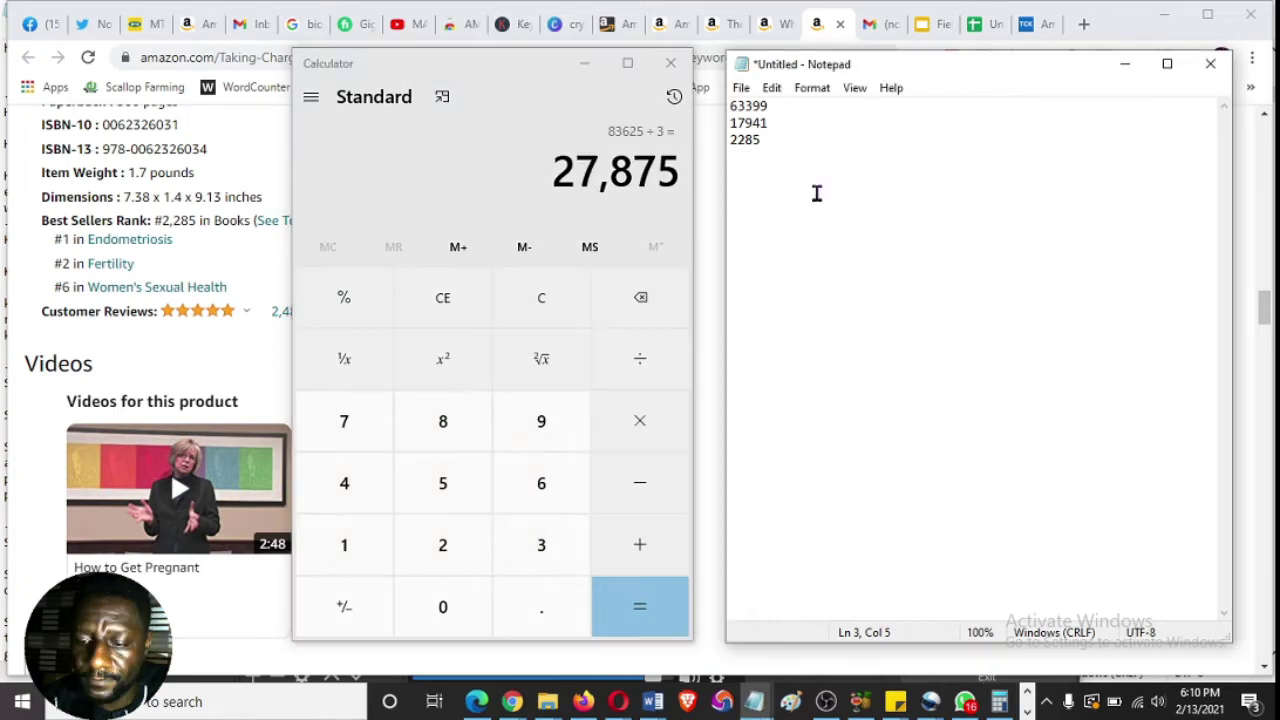
key("Return")
type("2")
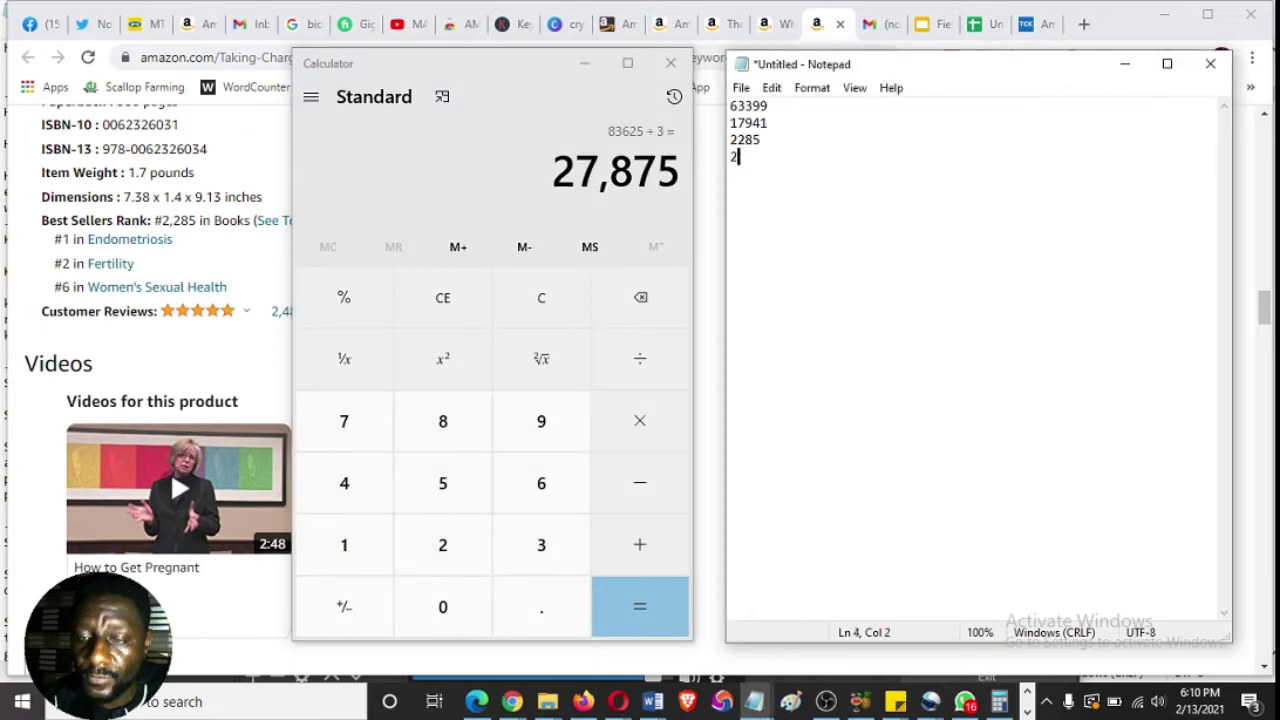
type("78")
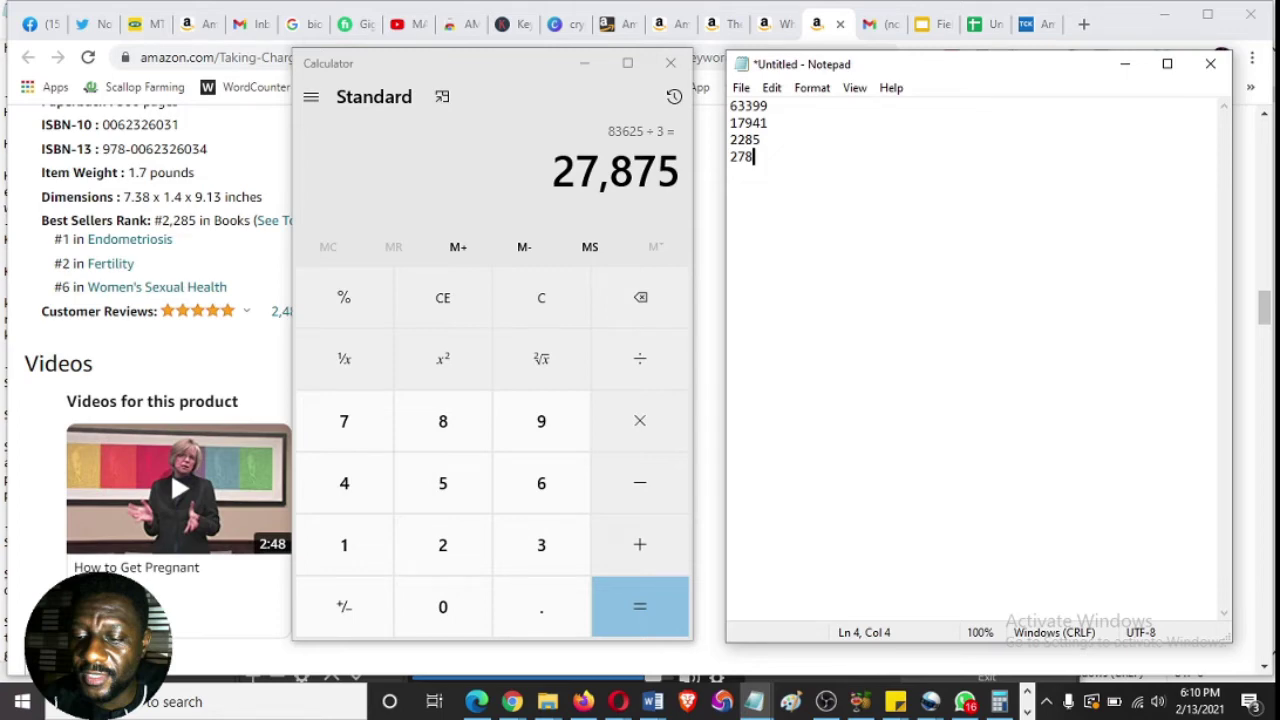
type("75")
key("Home")
key("Return")
key("Up")
type("........")
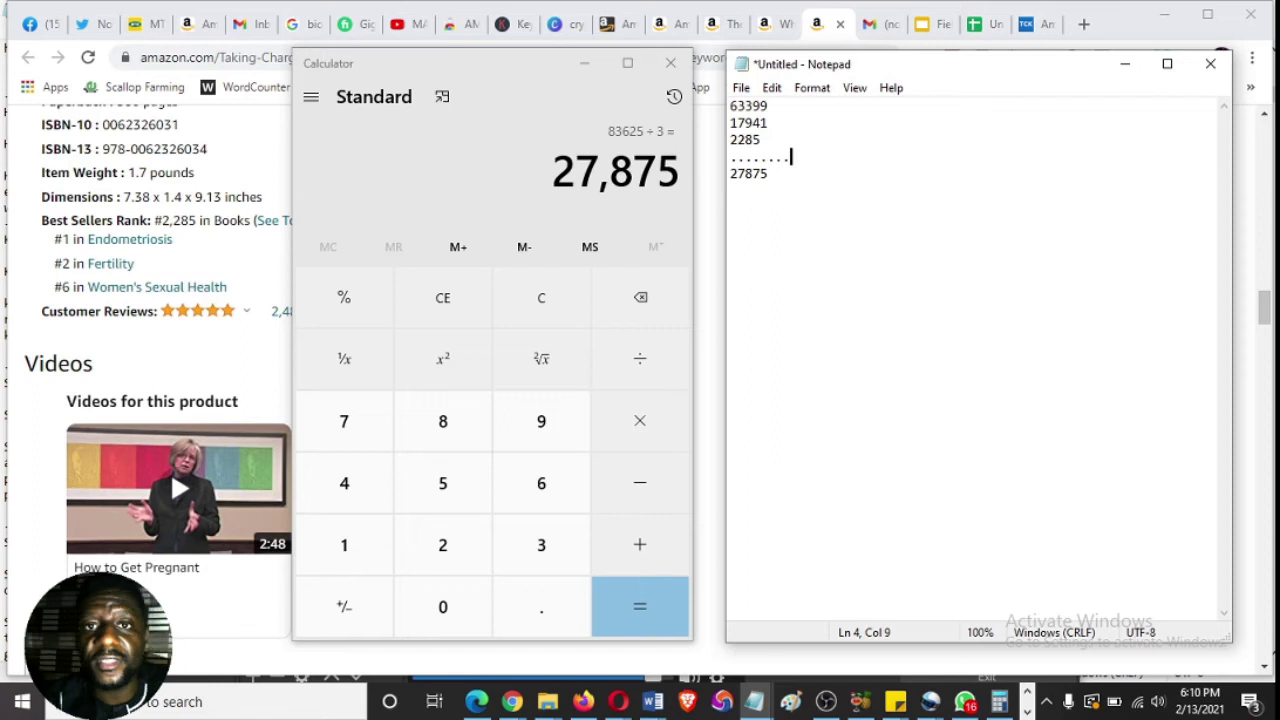
- Delete the average below the dotted line in the note and minimize Notepad
left_click(774, 180)
key("BackSpace")
key("BackSpace")
key("BackSpace")
key("BackSpace")
key("BackSpace")
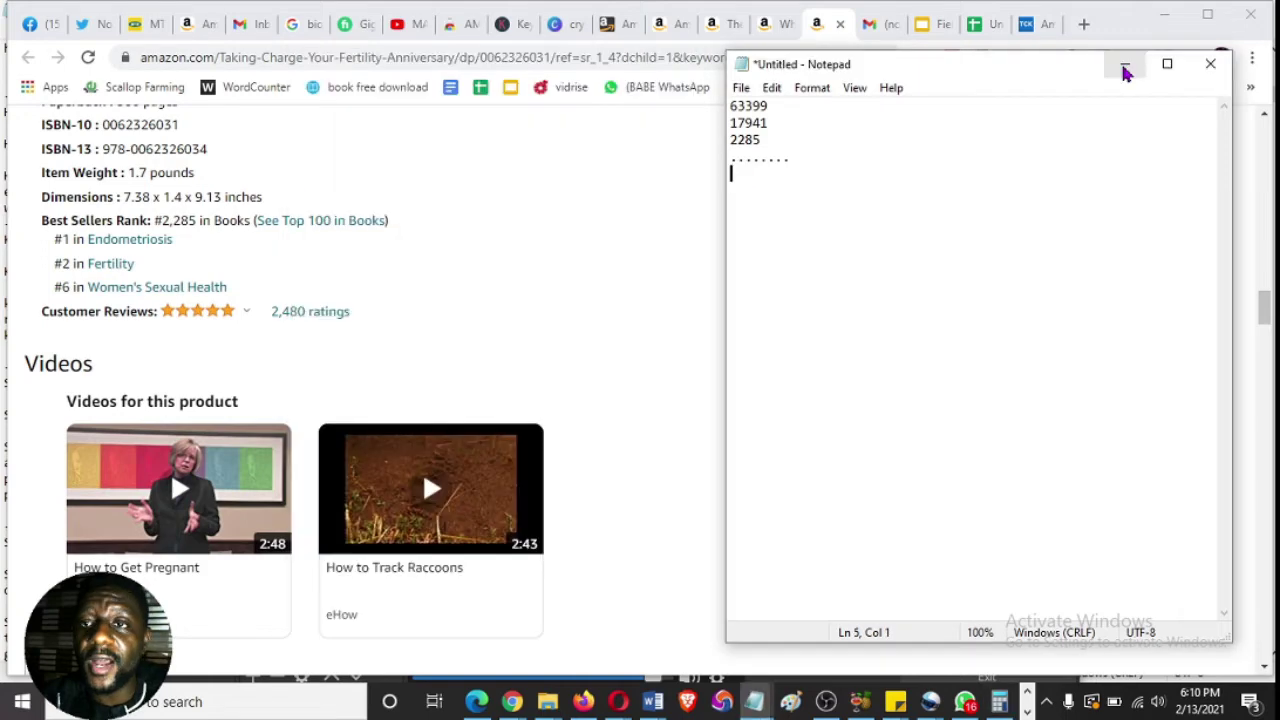
left_click(1124, 66)
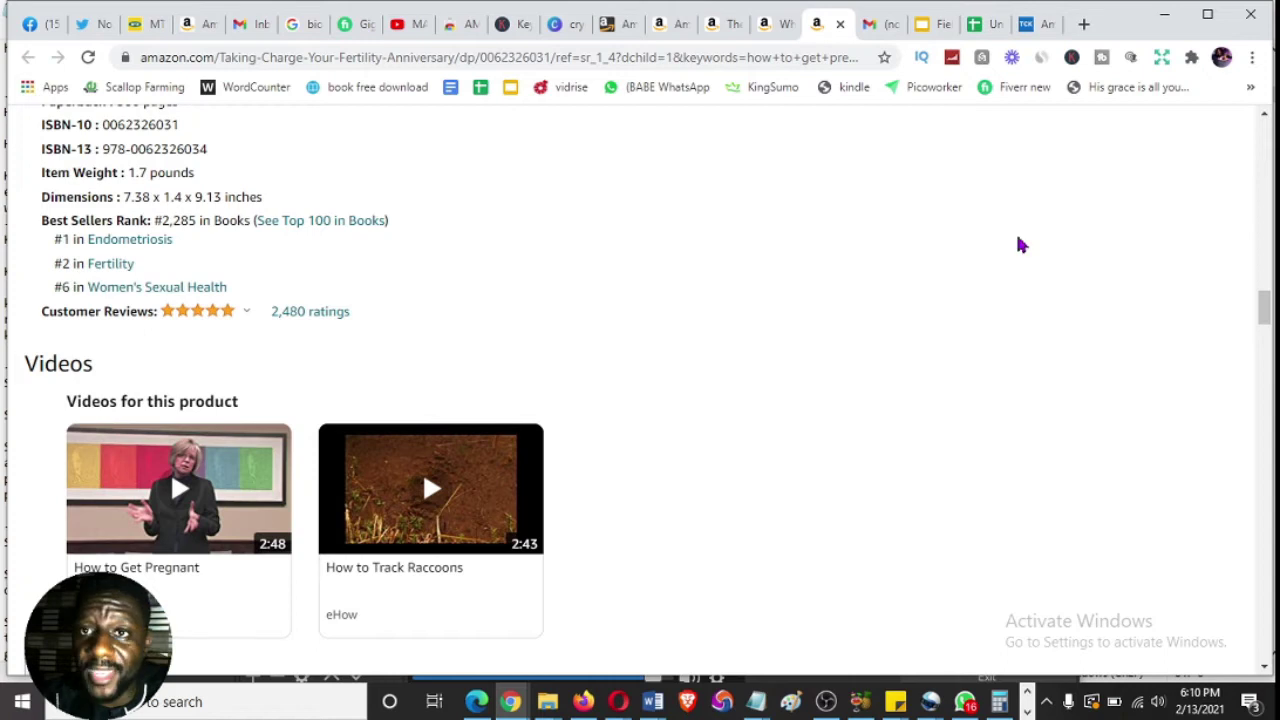
- Record 27875 as the Best Sellers Rank for "how to get pregnant" in cell D2 of the Google Sheets spreadsheet
left_click(980, 24)
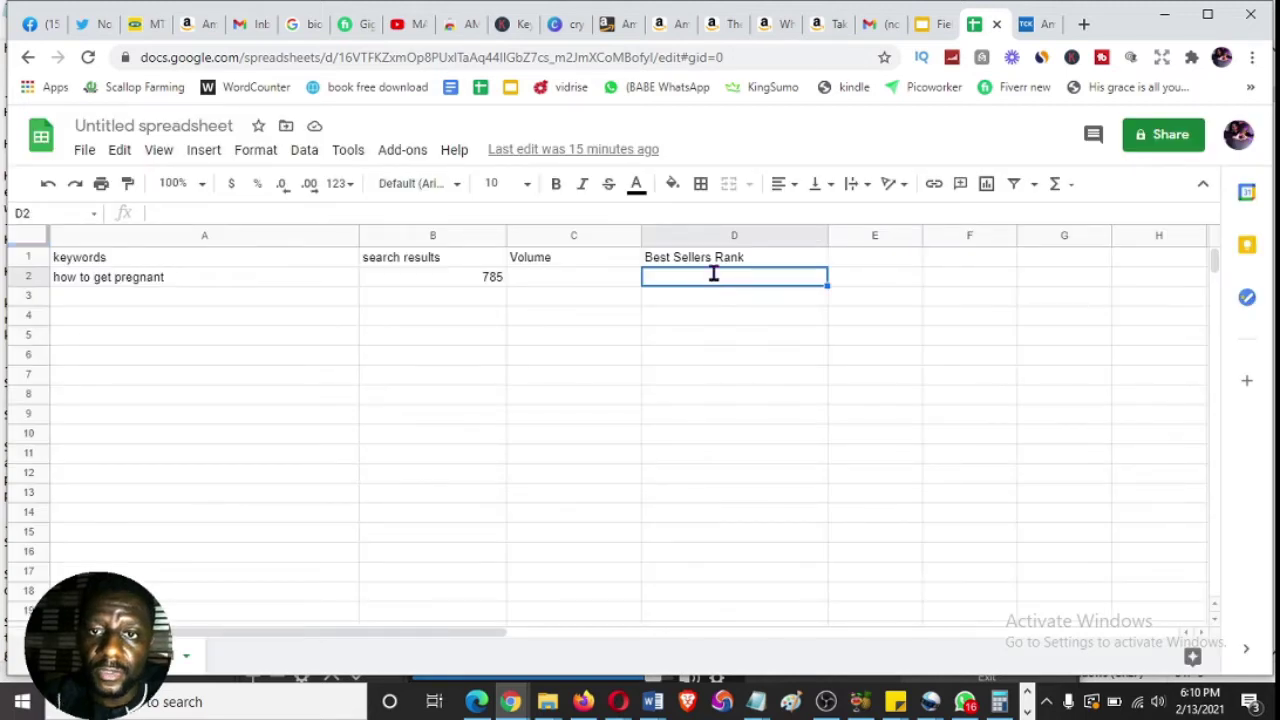
double_click(713, 274)
type("27875")
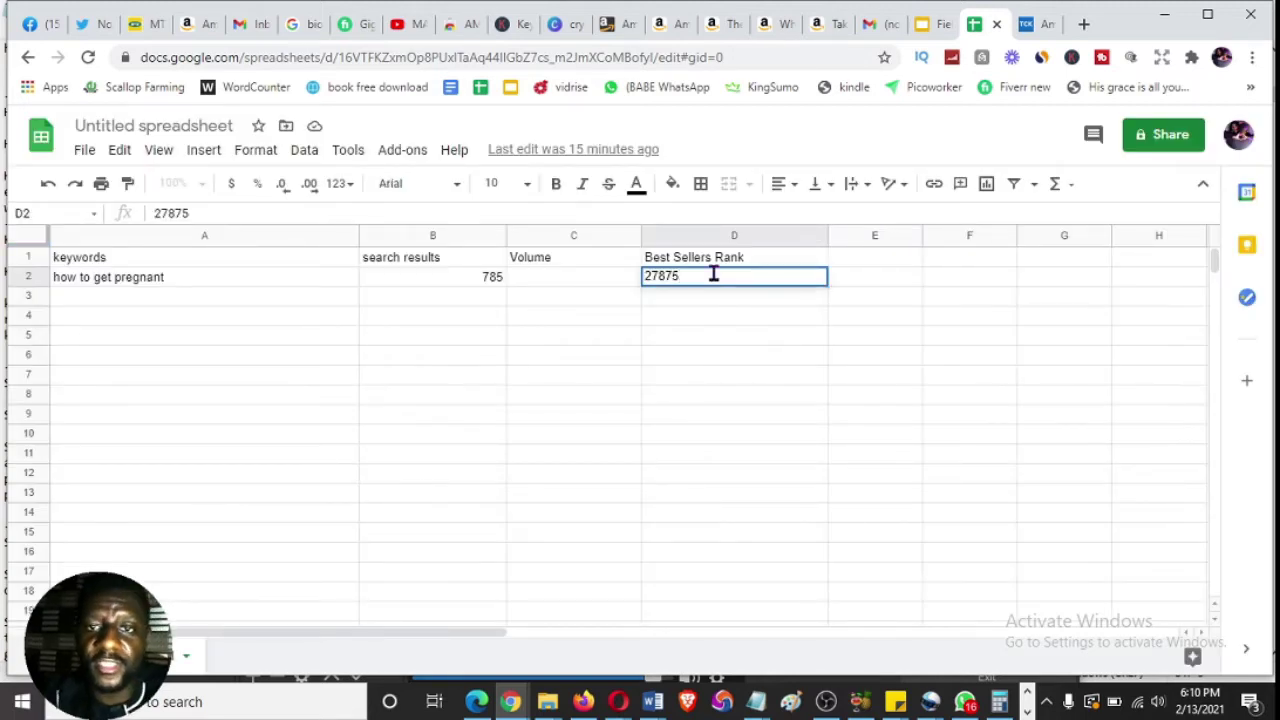
left_click(904, 278)
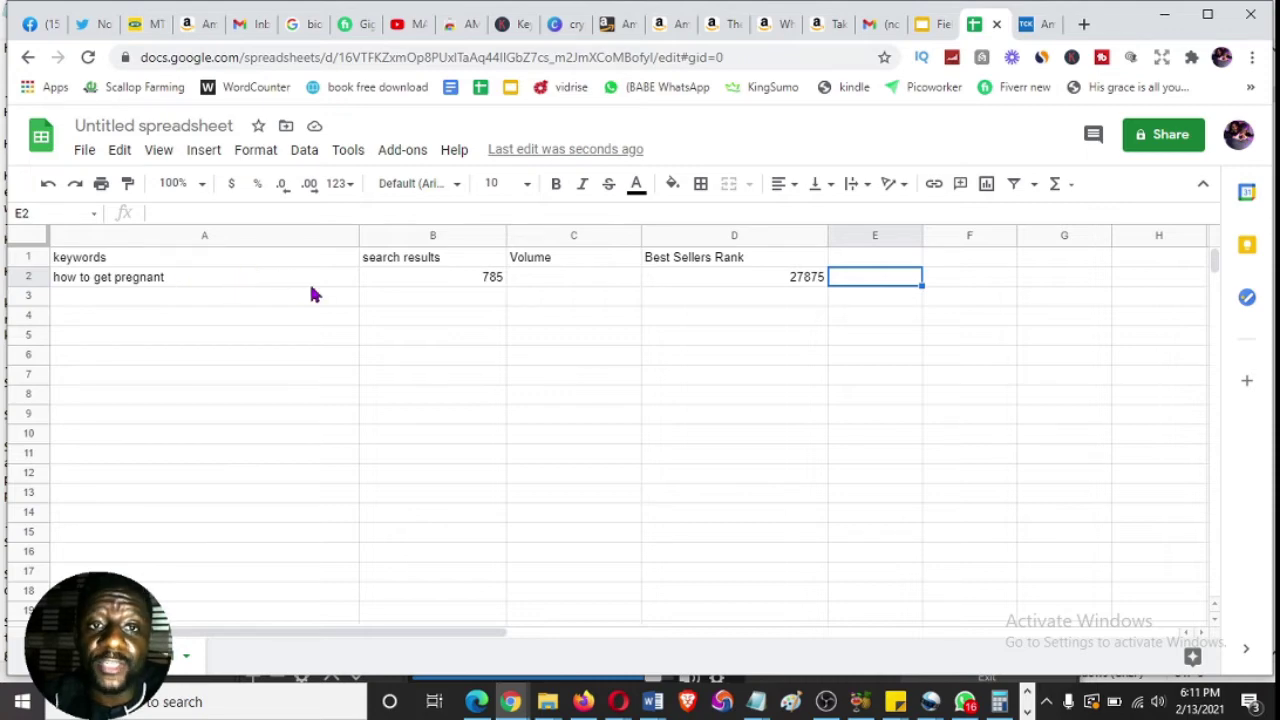
- Search Amazon for the suggested keyword "how to get pregnant quickly and naturally" and look through the resulting books
left_click(673, 24)
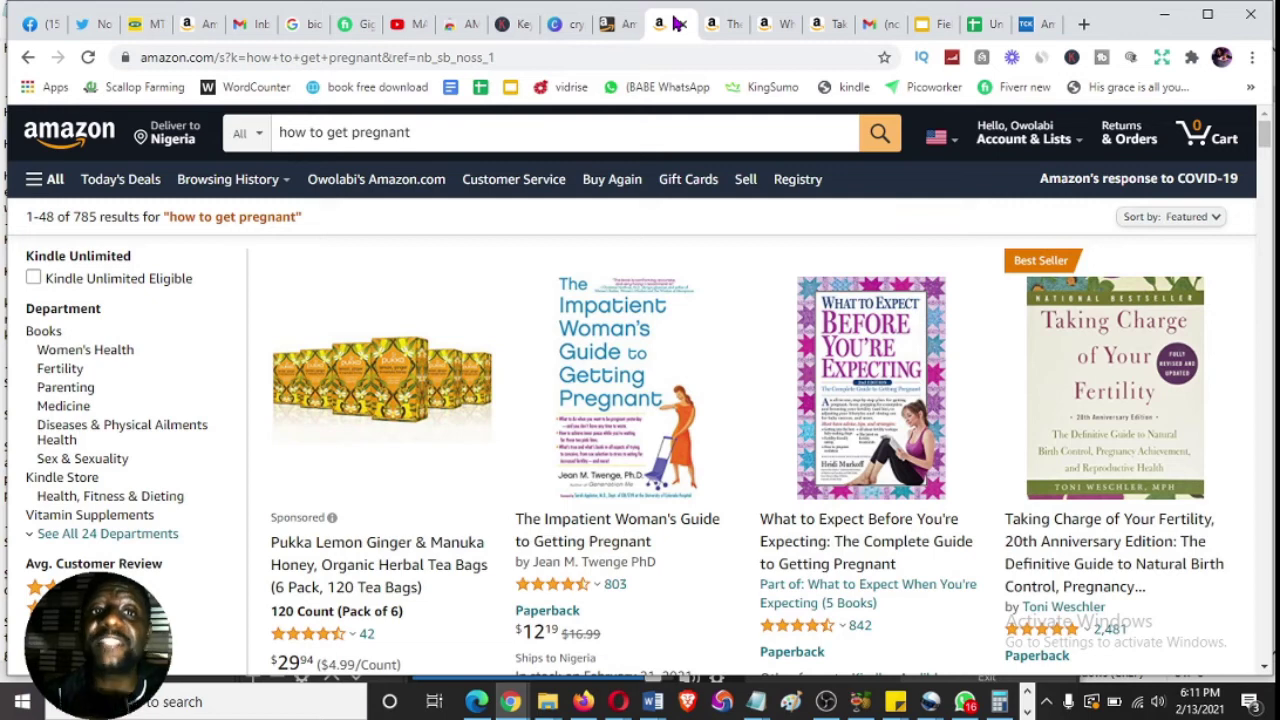
left_click(455, 130)
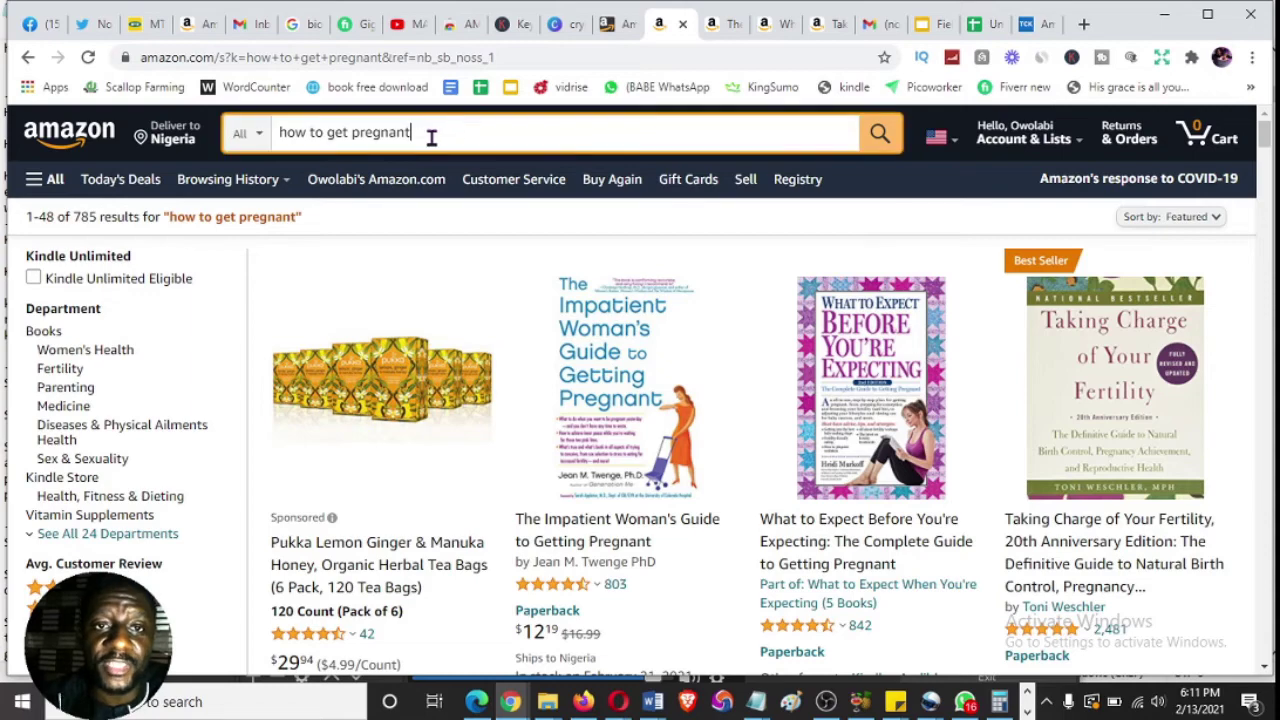
key("BackSpace")
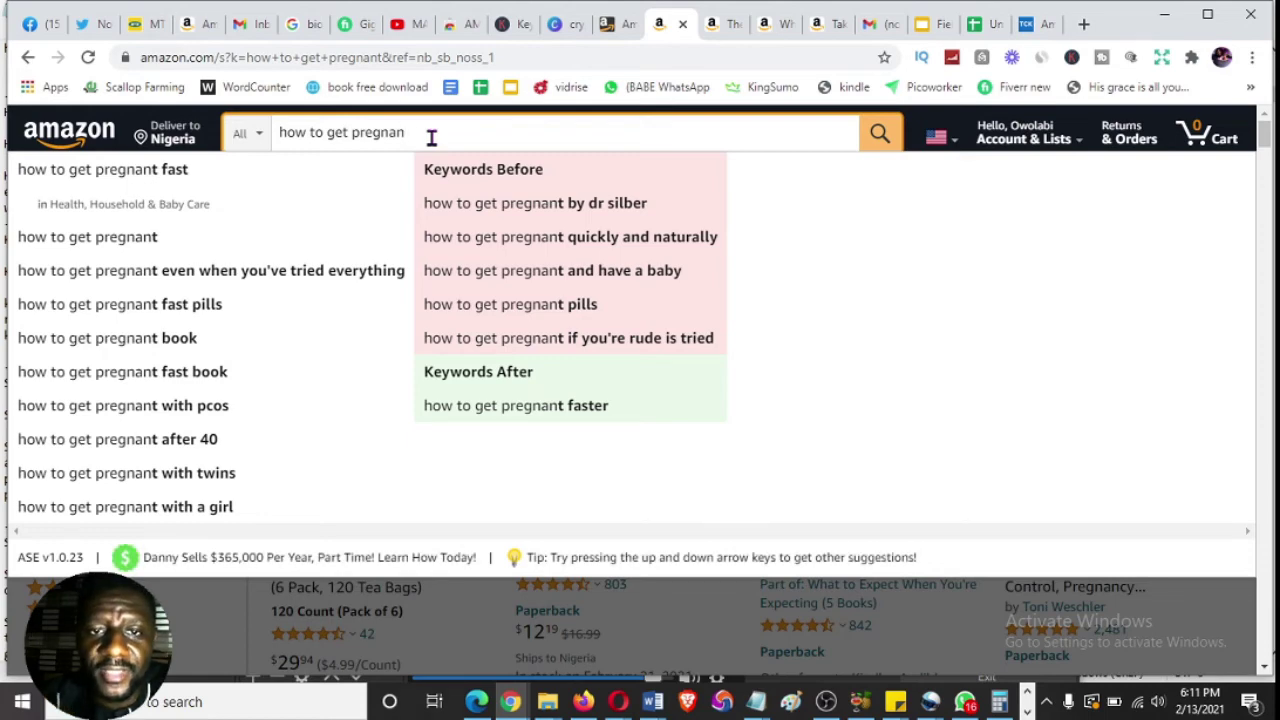
left_click(571, 246)
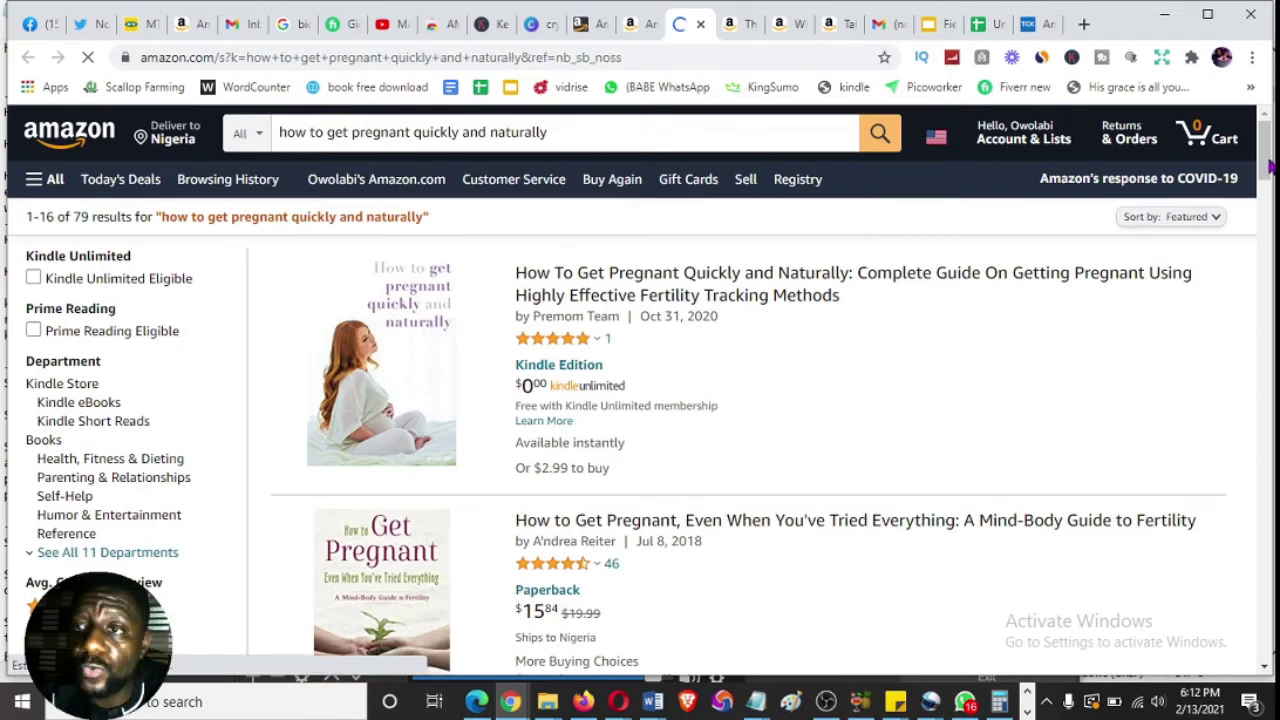
left_click_drag(1268, 172, 1268, 200)
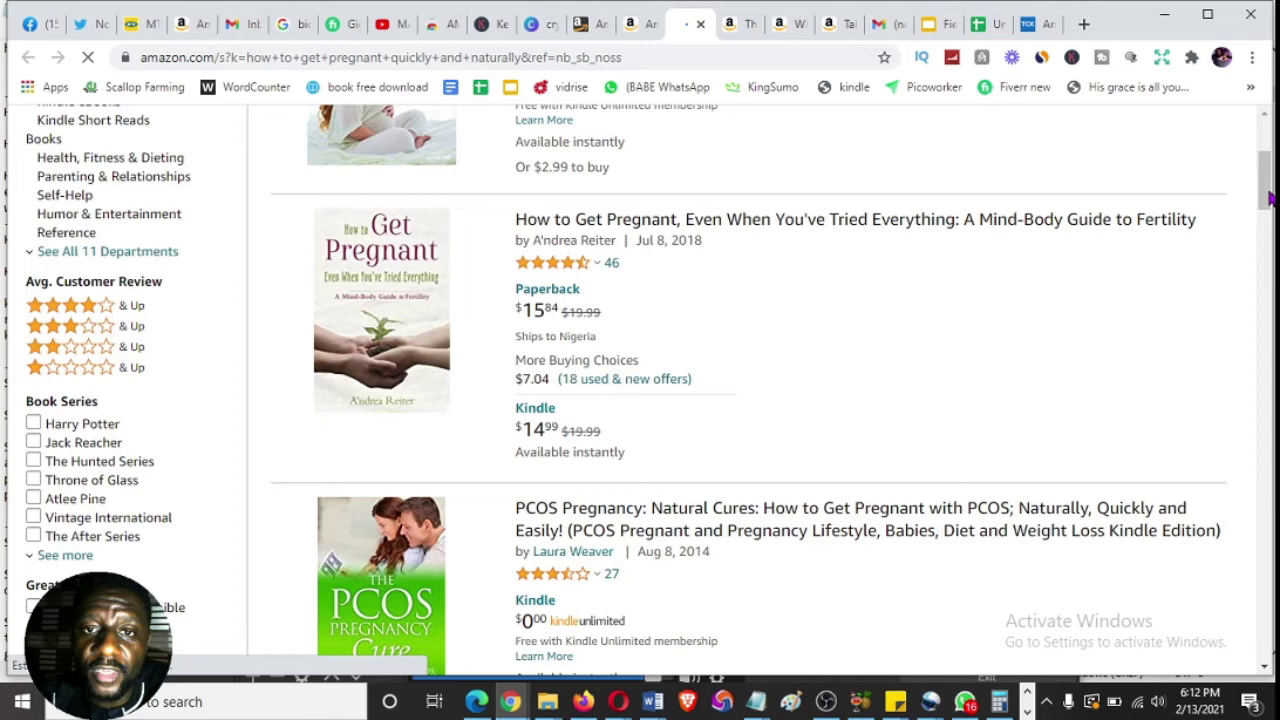
left_click_drag(1268, 200, 1254, 122)
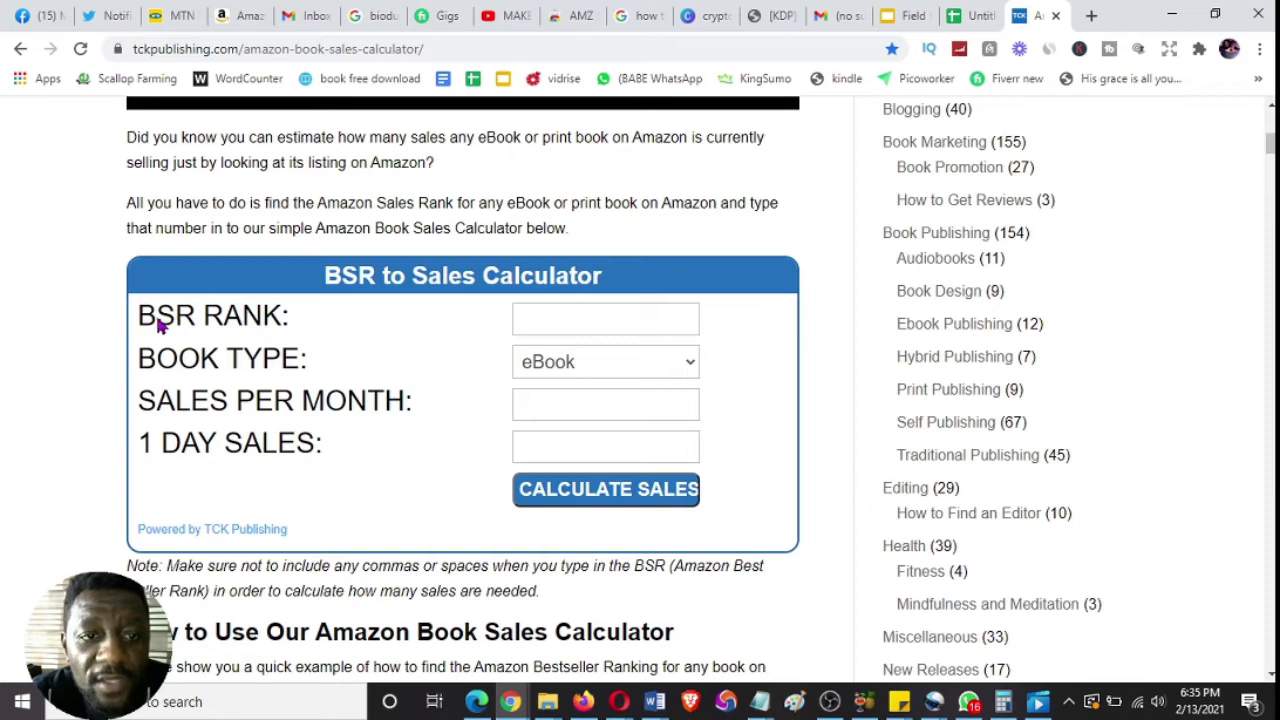
- Calculate the sales for BSR rank 27875 with book type Book in TCK Publishing's BSR to Sales Calculator
left_click(572, 319)
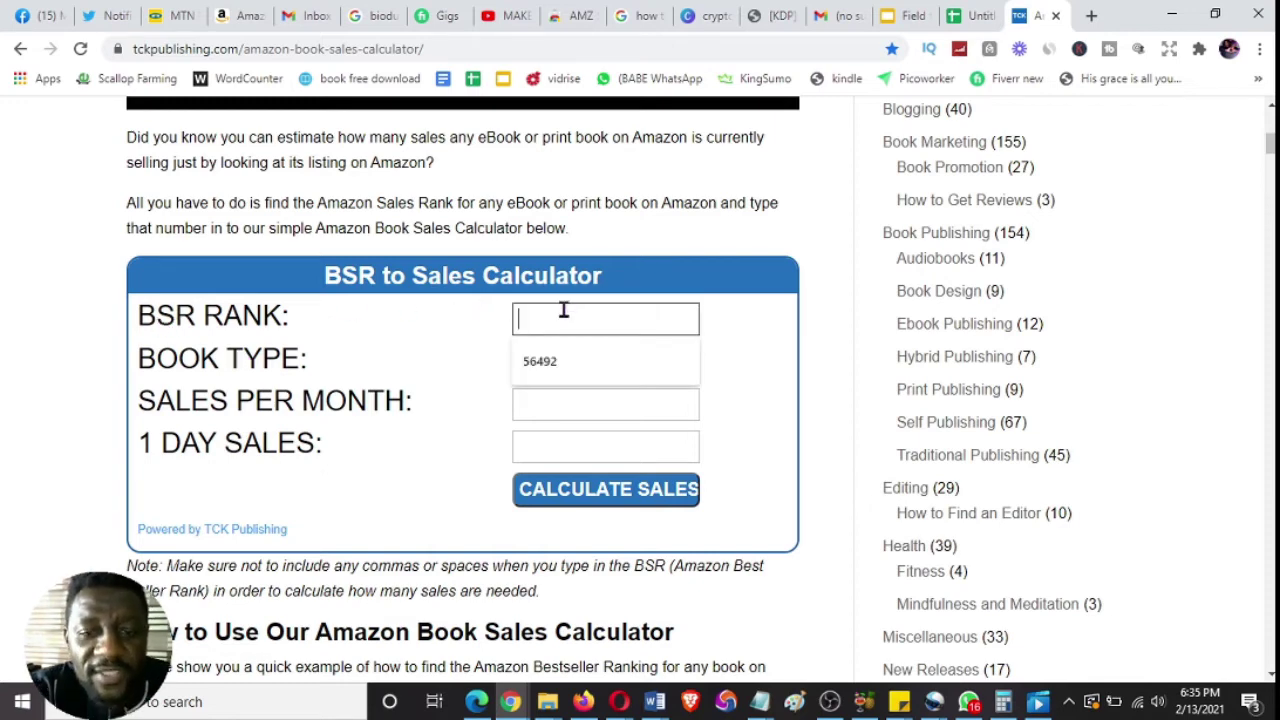
type("27875")
left_click(603, 369)
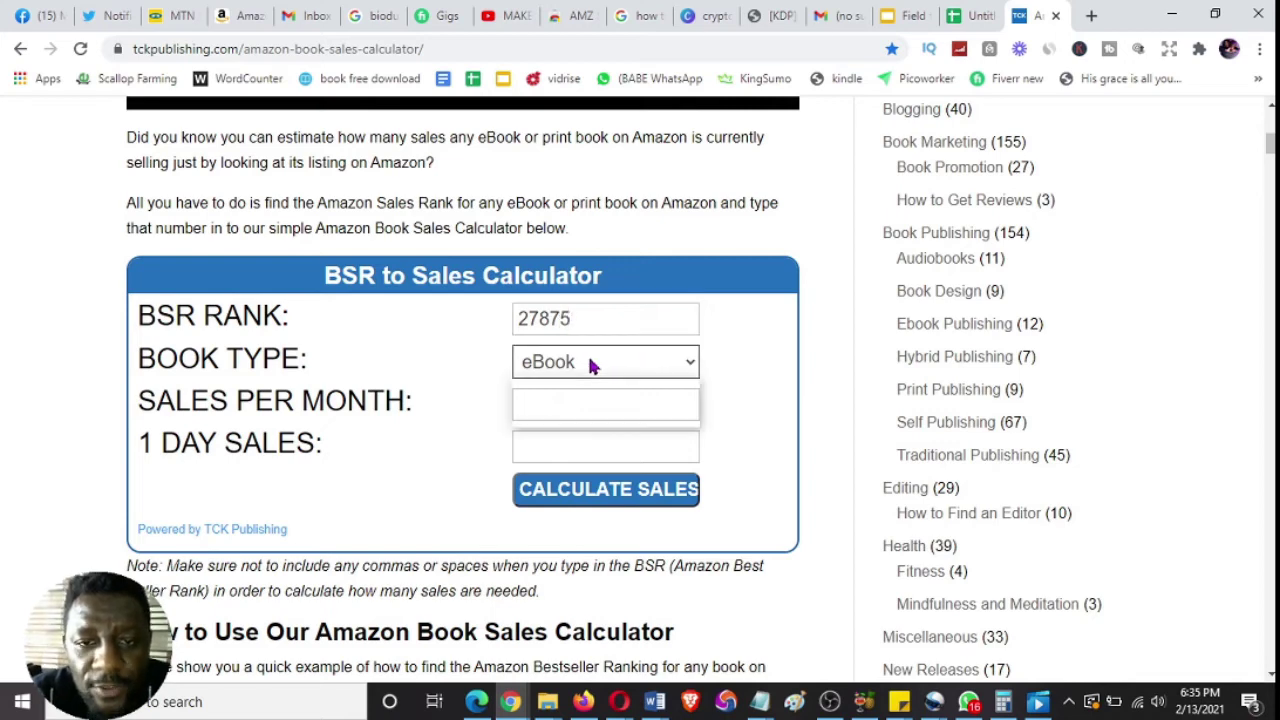
left_click(567, 410)
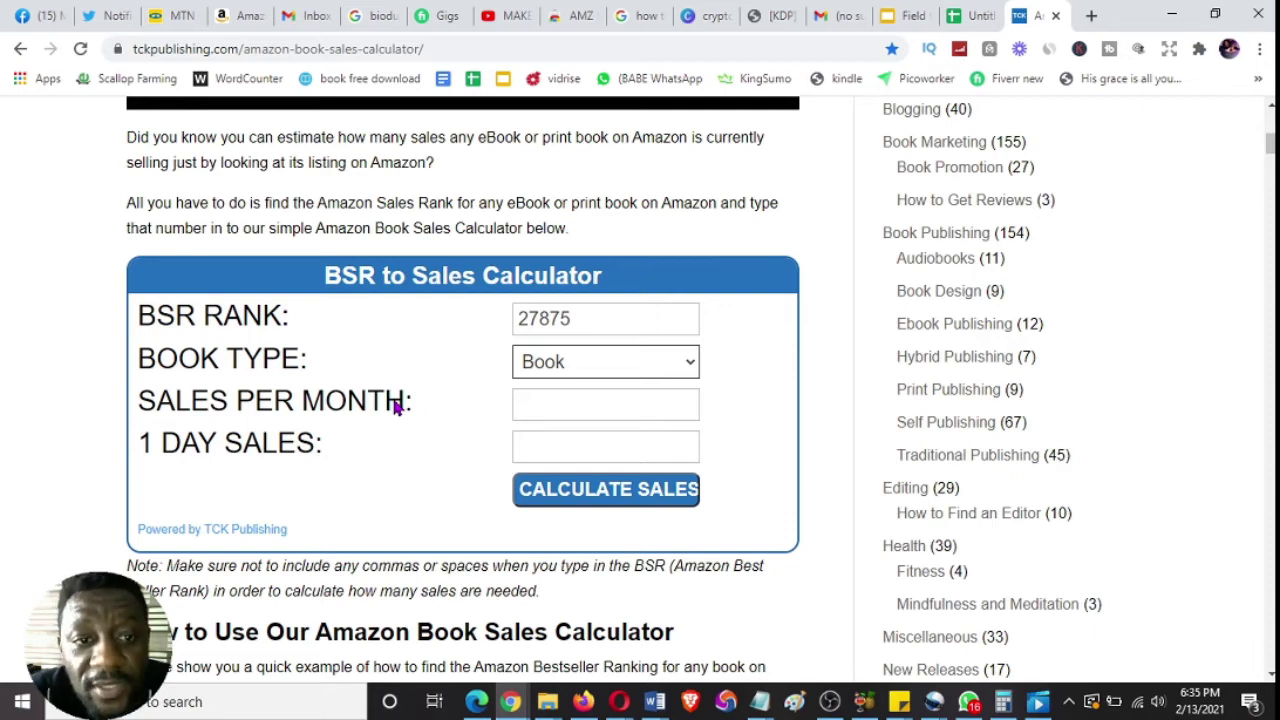
left_click(628, 495)
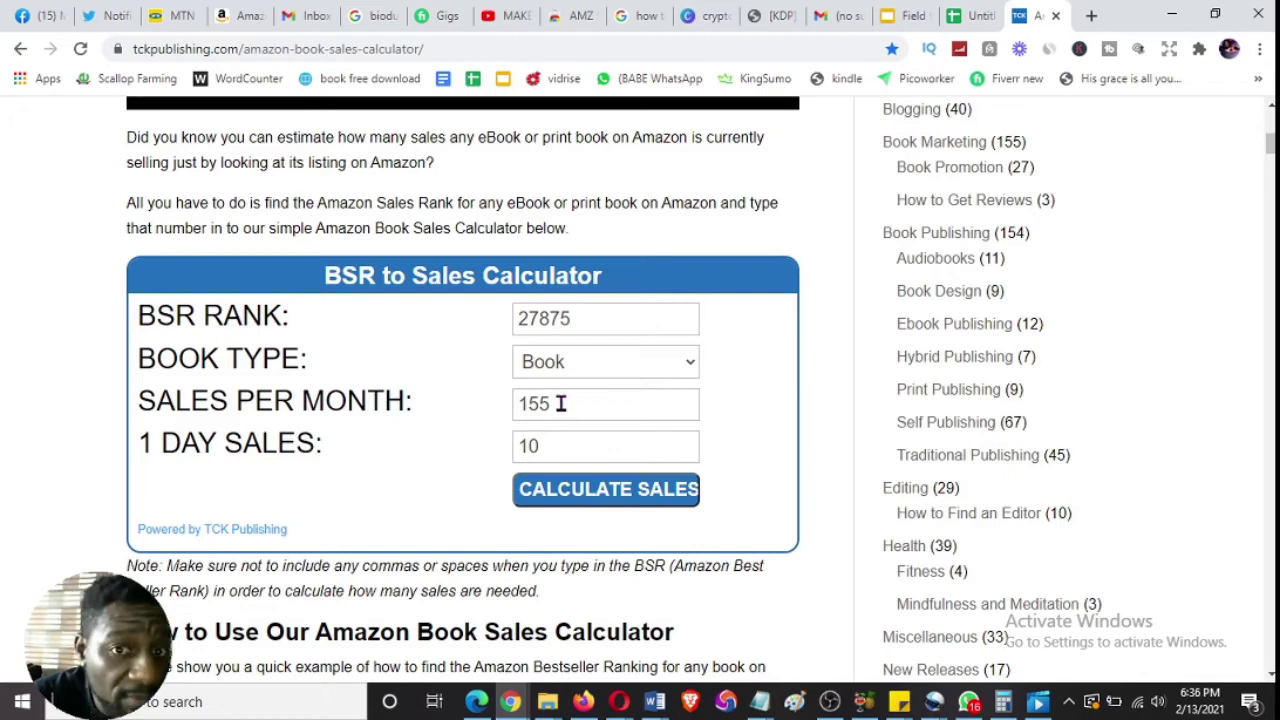
left_click_drag(561, 403, 514, 403)
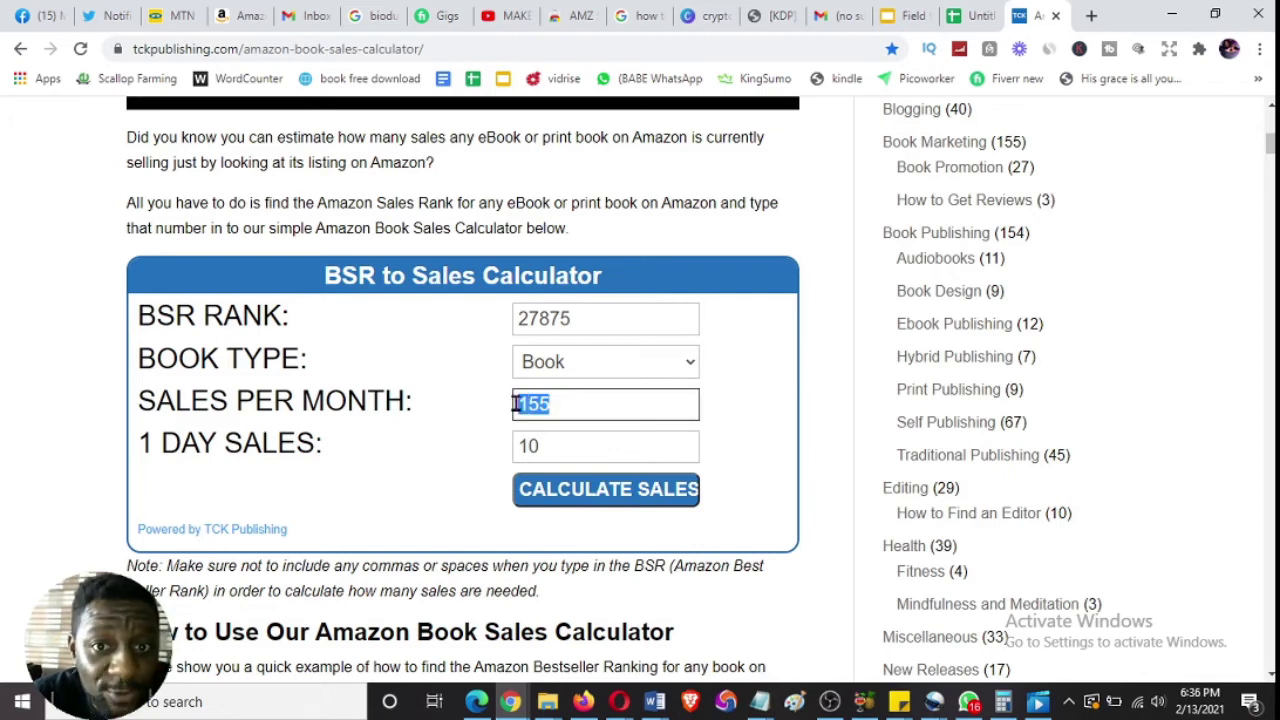
left_click(576, 403)
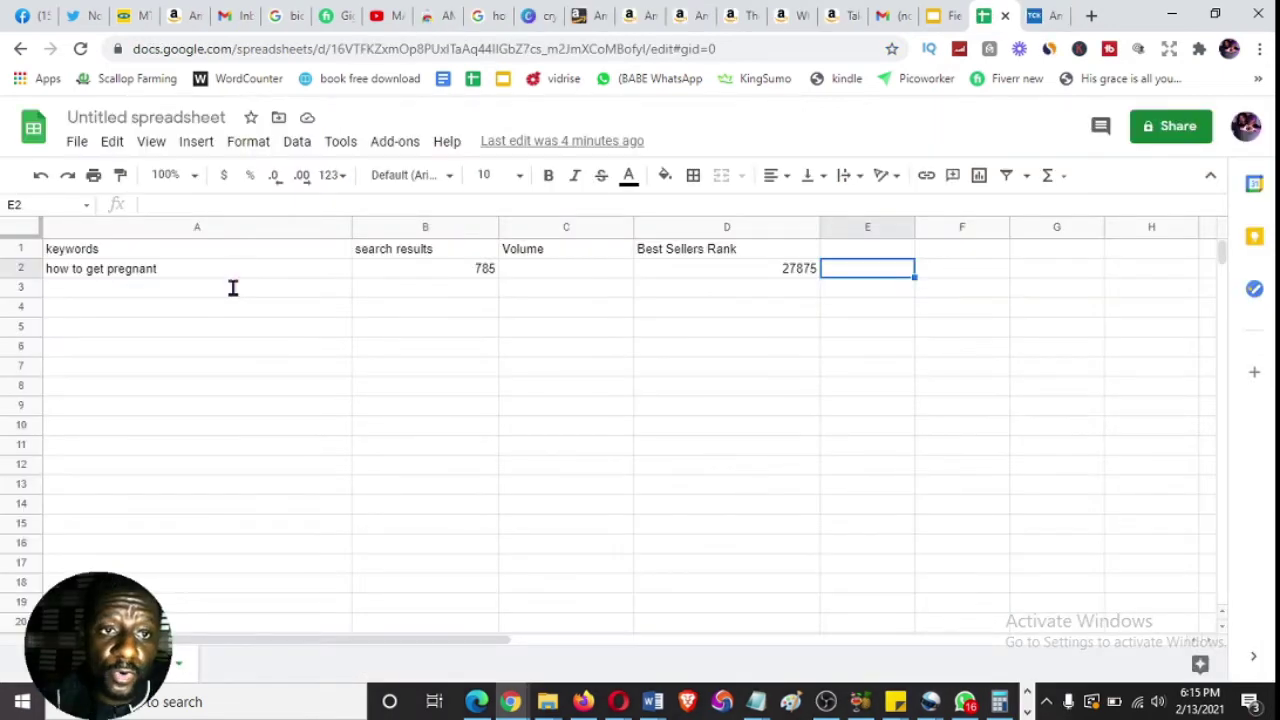
- Record the keyword "how to get pregnant quickly and naturally" in cell A3 with 19 search results in B3 of the Google Sheets spreadsheet
double_click(231, 288)
type("how to get pregnant quickly and naturally")
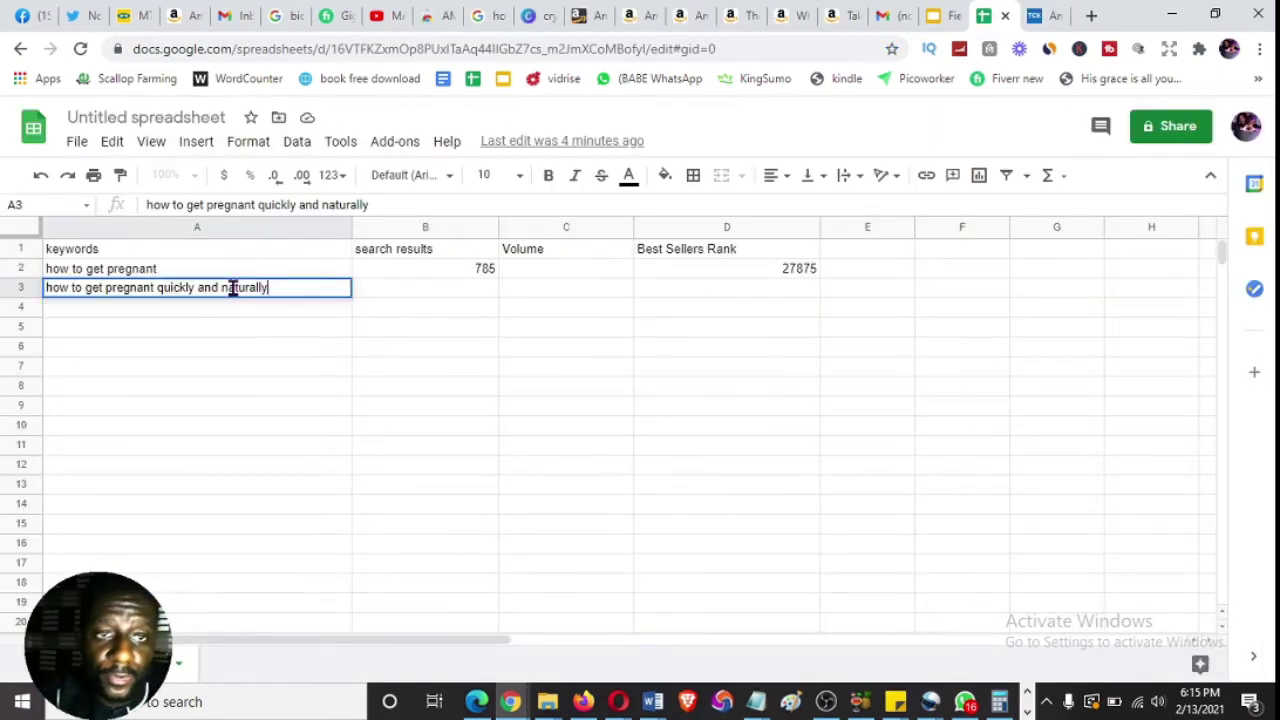
left_click(413, 297)
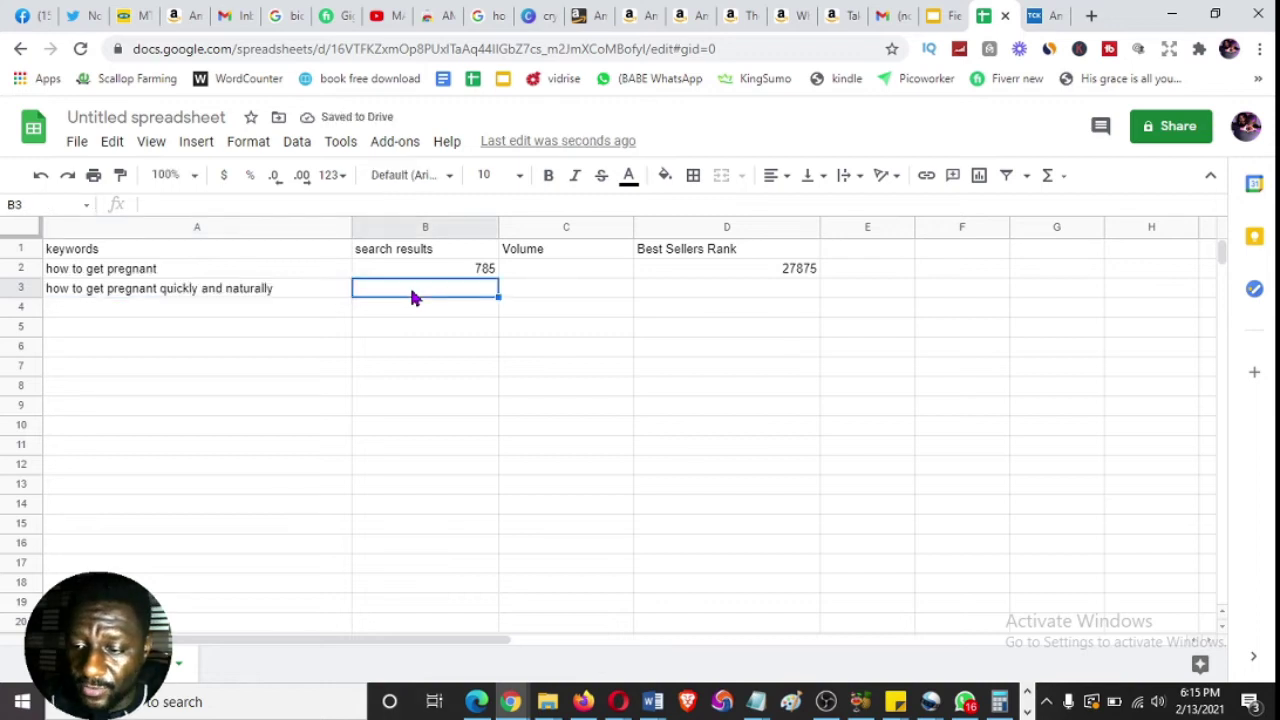
type("19")
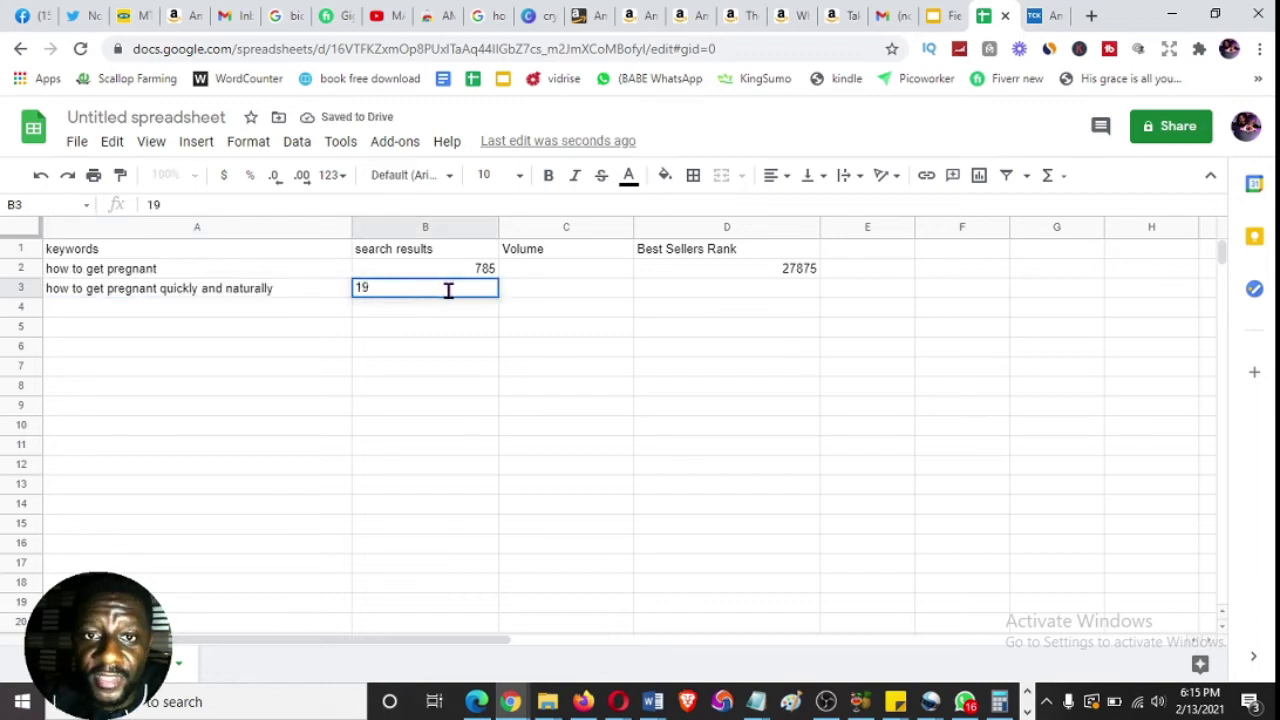
left_click(705, 296)
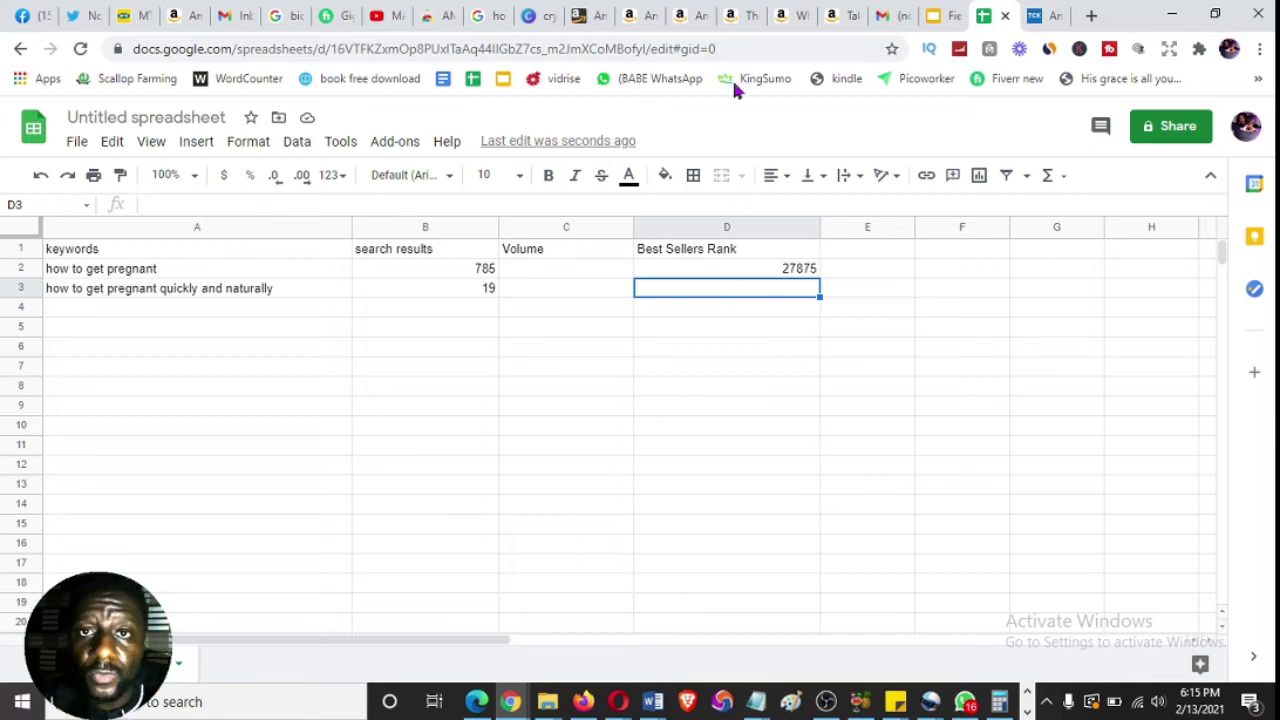
- Check the Amazon results for the longer keyword and start a new Kindle eBook title in Kindle Direct Publishing
left_click(700, 18)
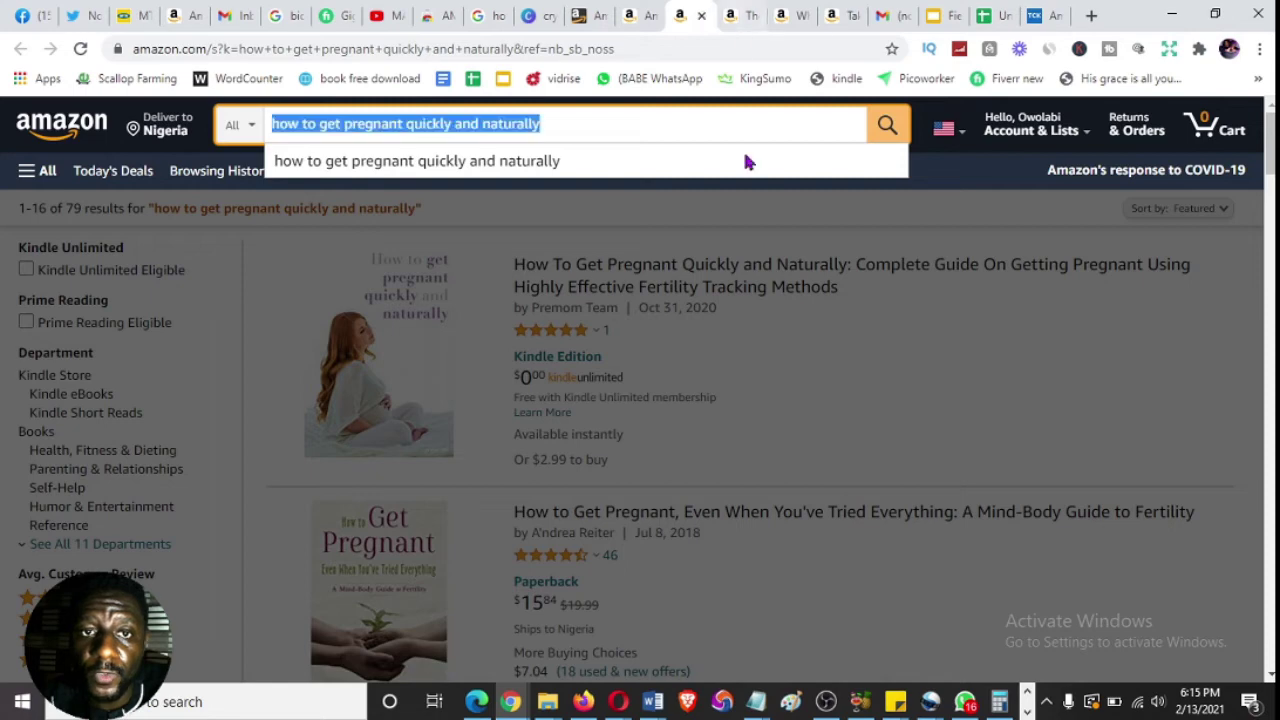
left_click(897, 340)
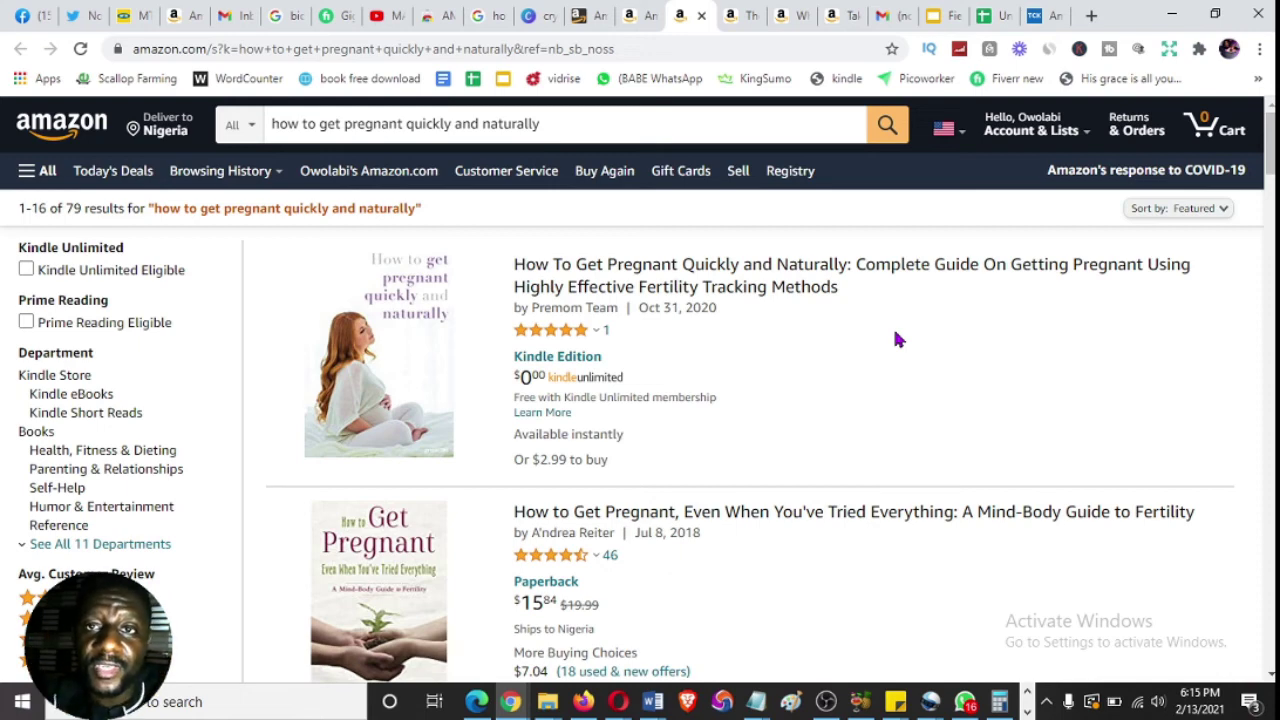
left_click(588, 14)
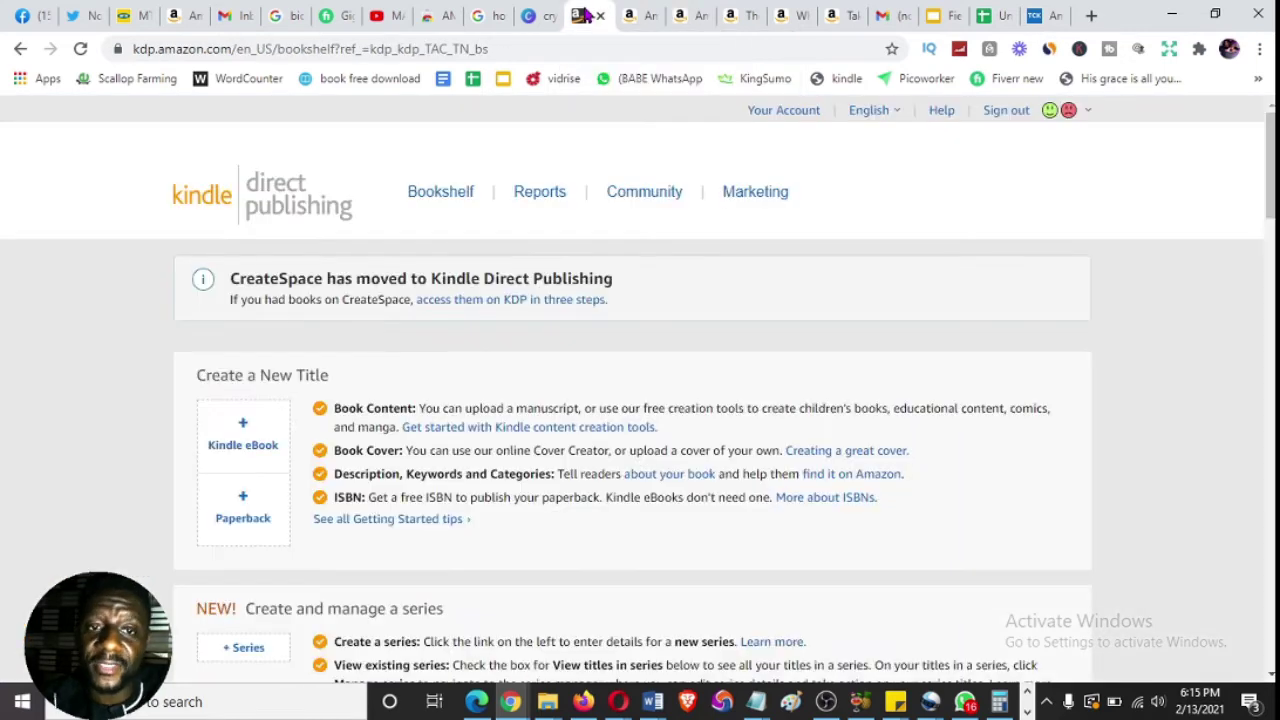
left_click(256, 433)
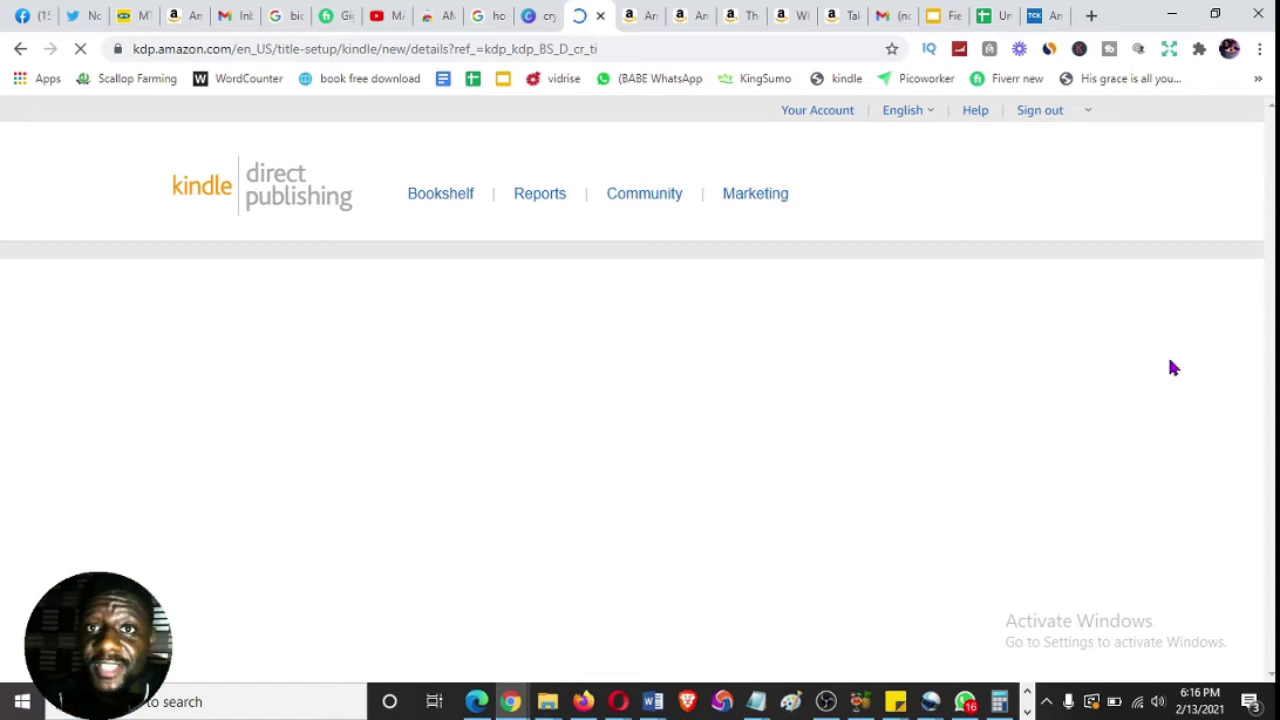
- Switch to Notepad and add the keyword "how to get pregnant quickly and naturally" below the dotted line, after a blank line
left_click(998, 14)
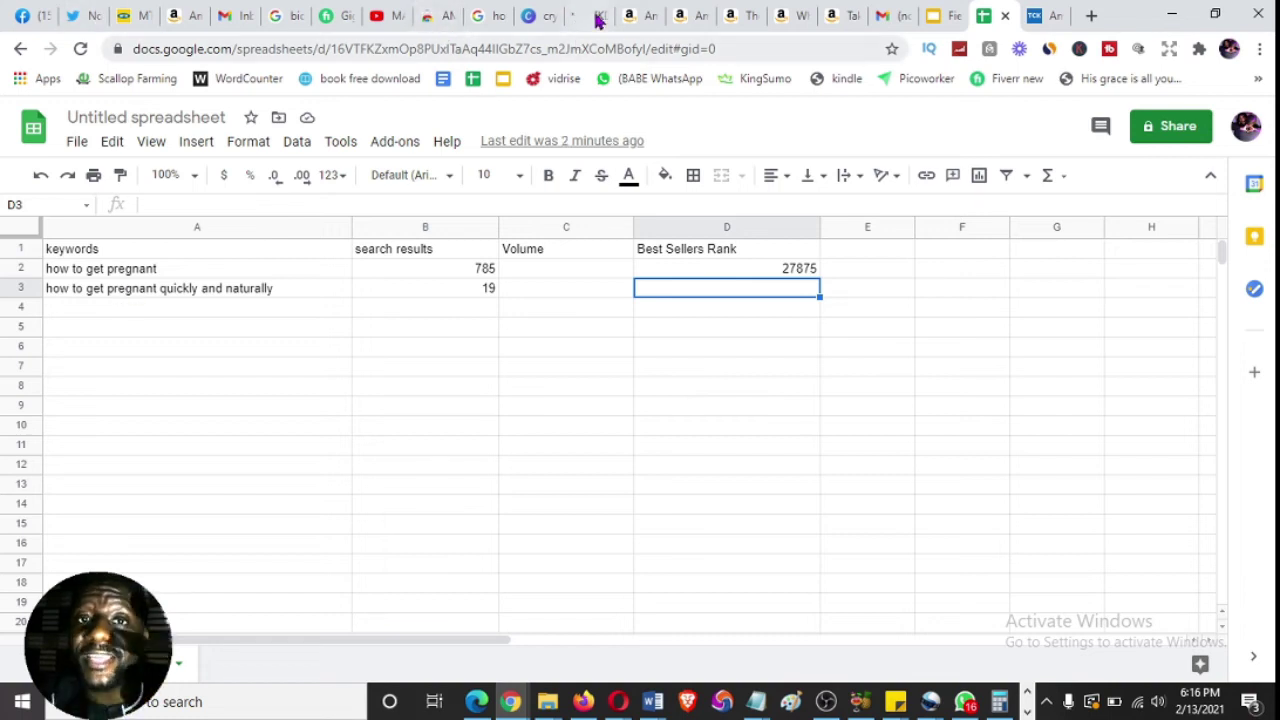
left_click(755, 703)
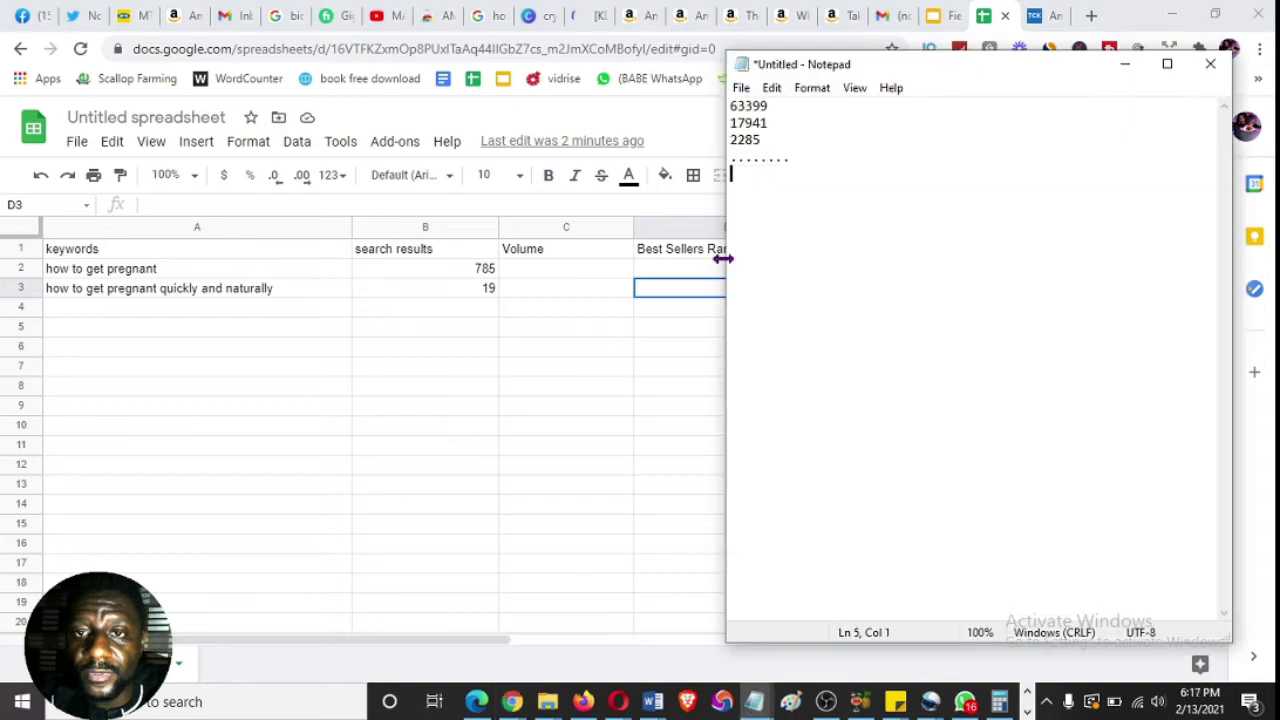
key("Return")
type("how to get pregnant quickly and naturally")
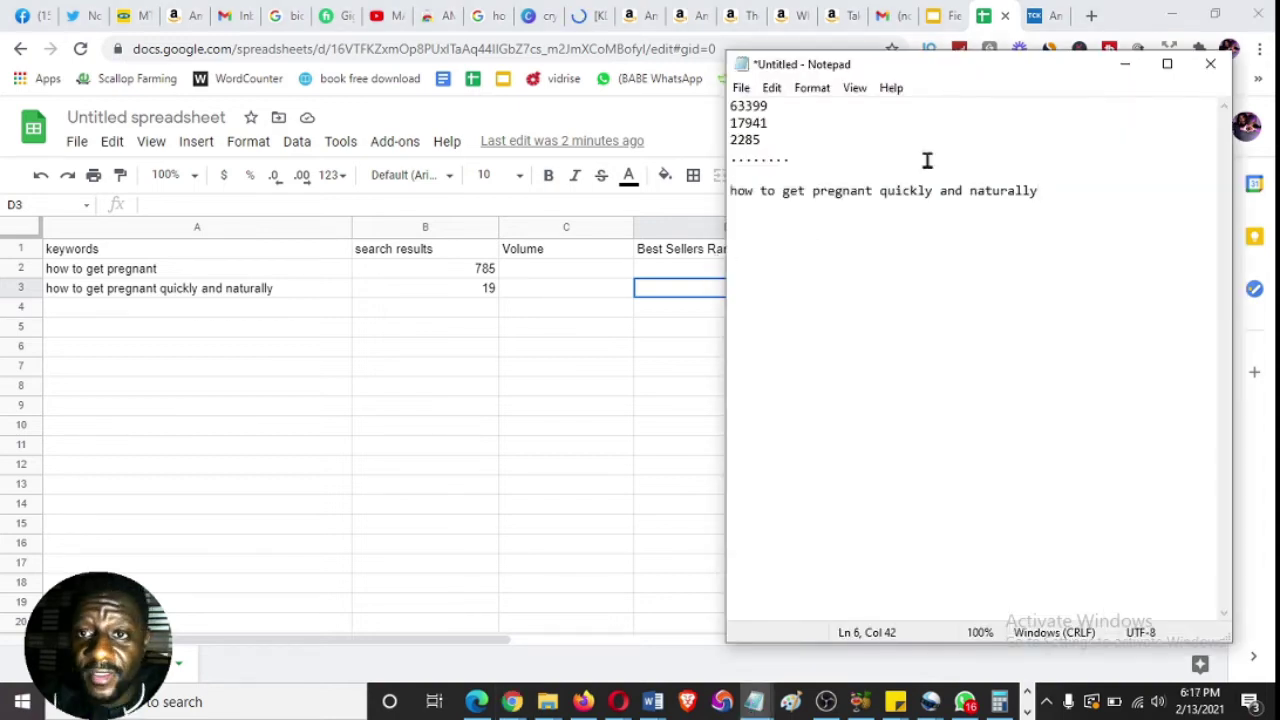
- Insert the keyword "how to get pregnant" on its own line directly above the longer keyword, with extra spacing below the dotted line
left_click_drag(874, 191, 698, 206)
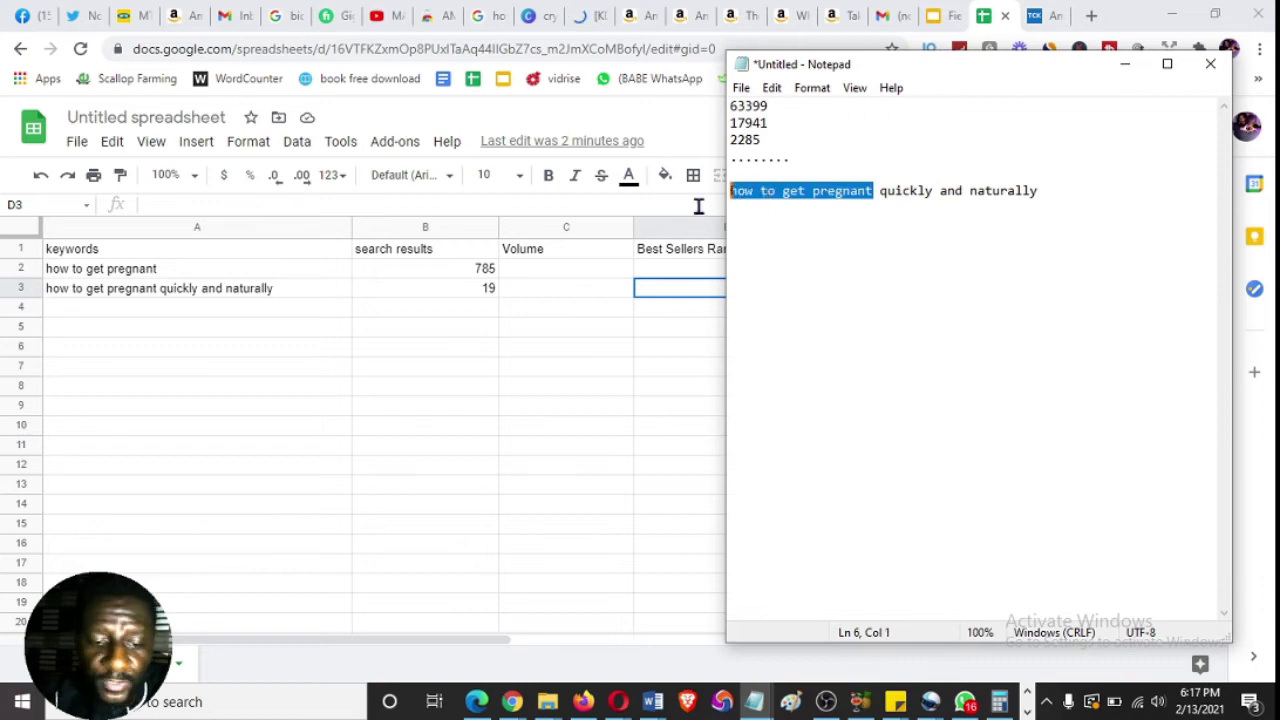
left_click(752, 178)
key("Return")
key("Return")
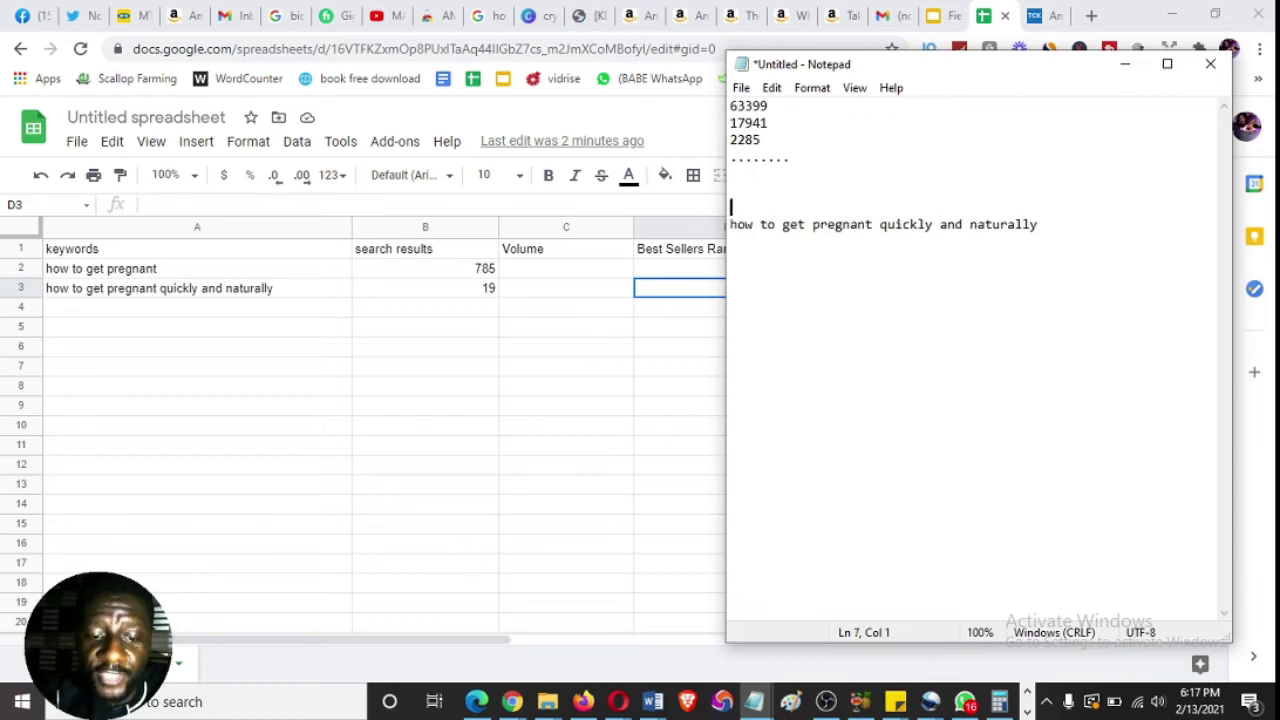
type("how to get pregnant")
- Add a third keyword line reading "food for pregnant women" at the end of the note
left_click(763, 230)
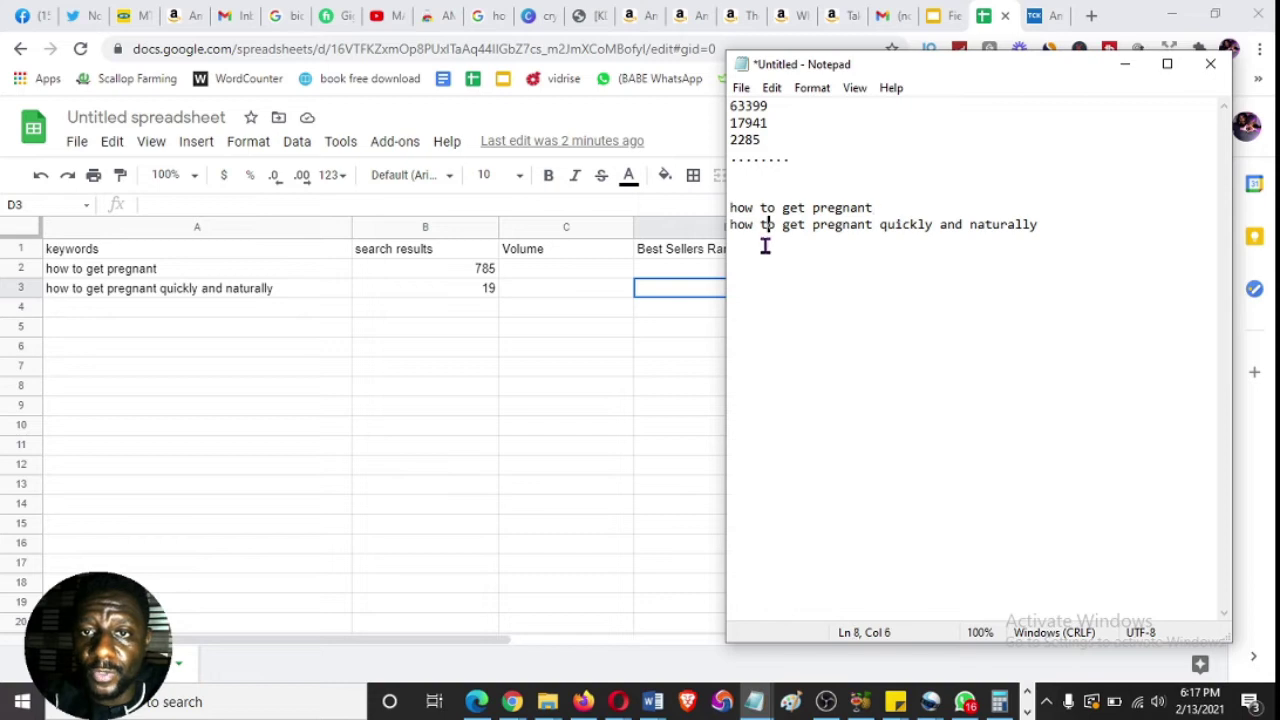
left_click(1095, 220)
key("Return")
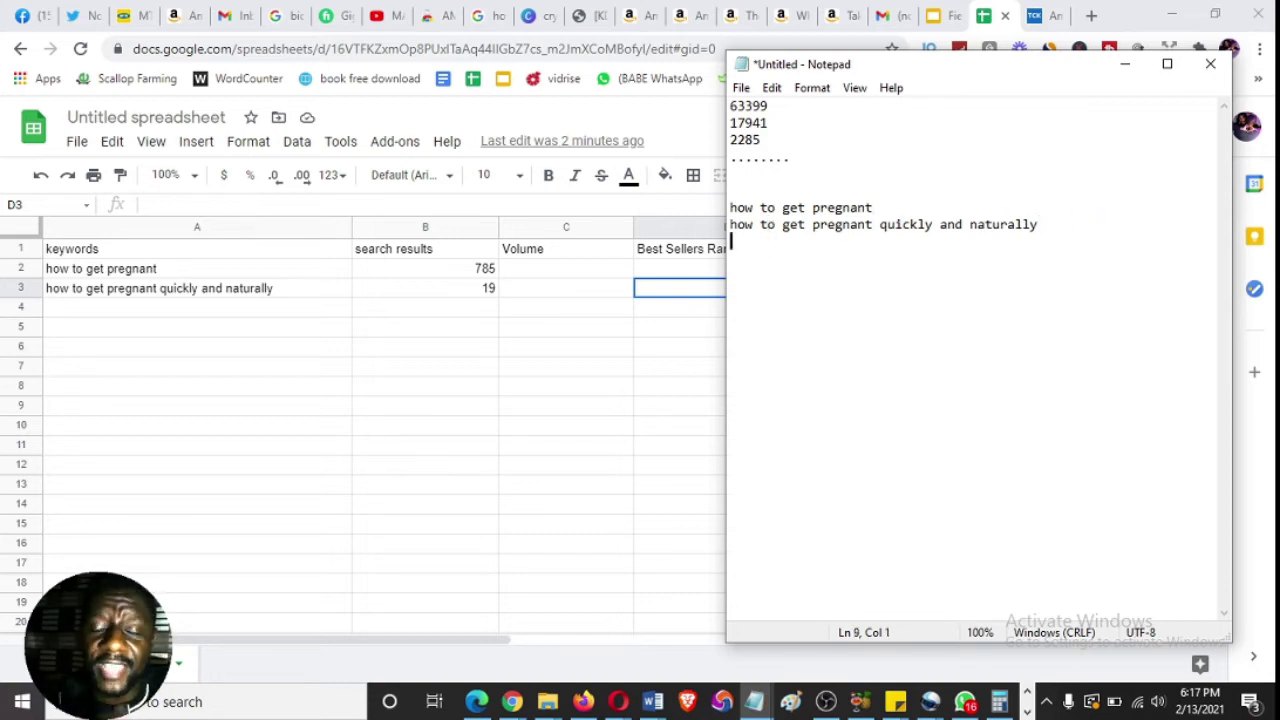
type("food for pregnant women")
- Reword the third keyword line as "food to make a woman pregnant"
key("ctrl+Left")
key("Left")
key("ctrl+shift+Left")
key("ctrl+shift+Left")
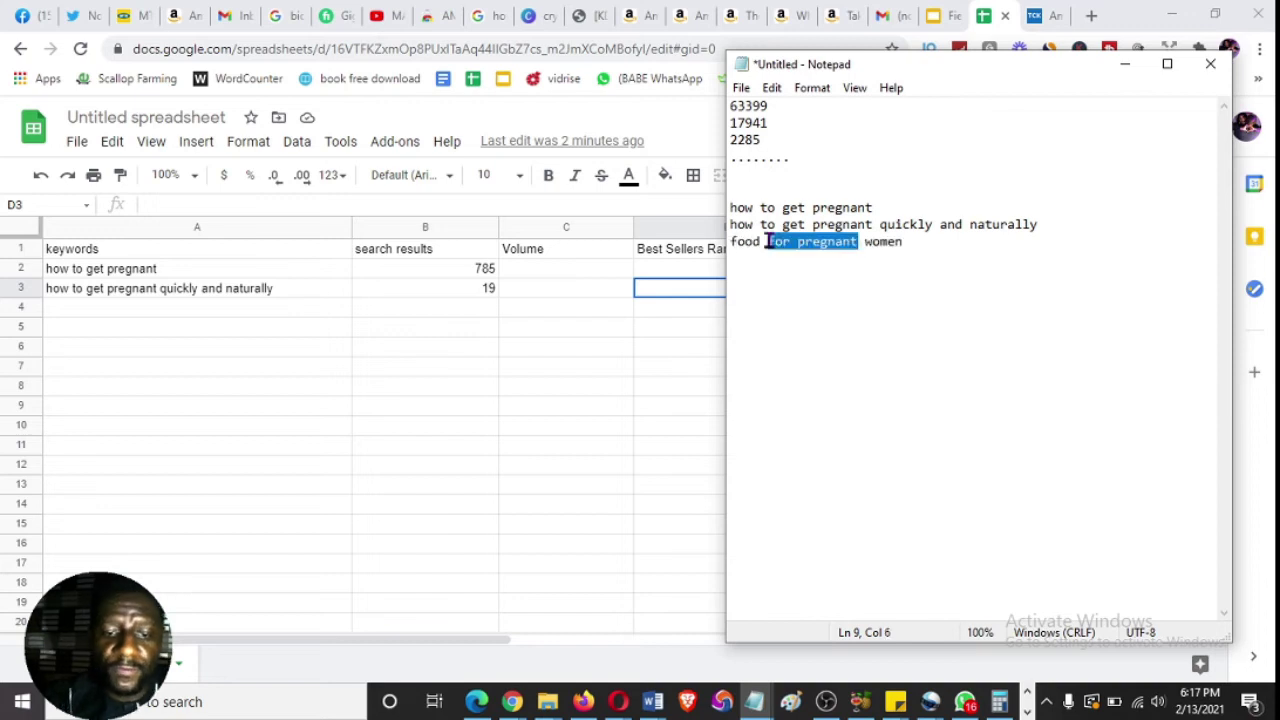
type("to mae")
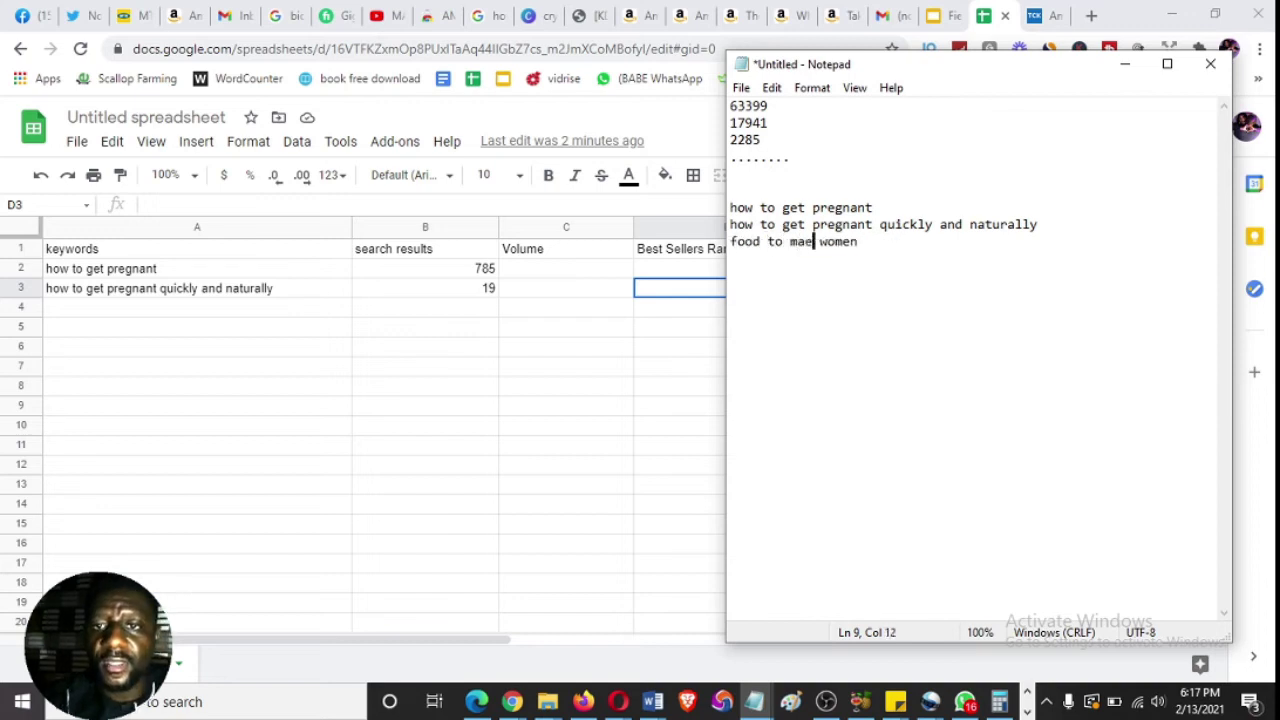
key("BackSpace")
type("ke a woman")
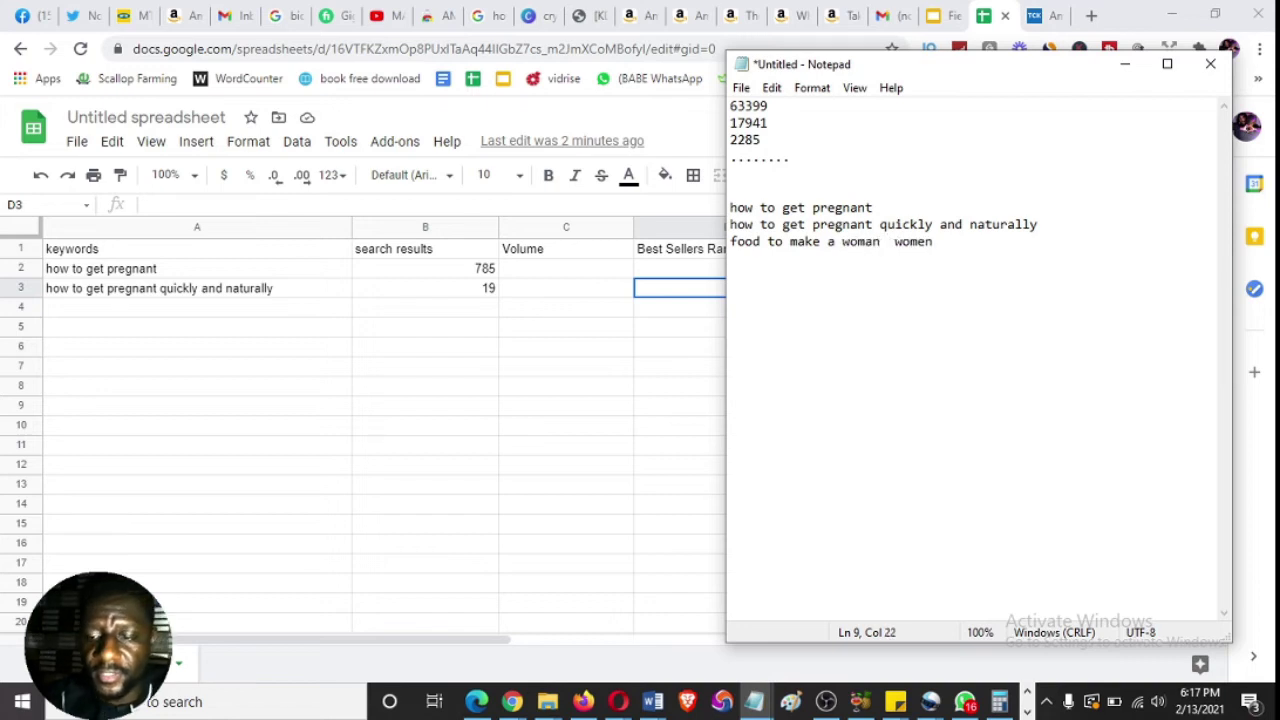
key("Delete")
key("Delete")
key("Delete")
key("Delete")
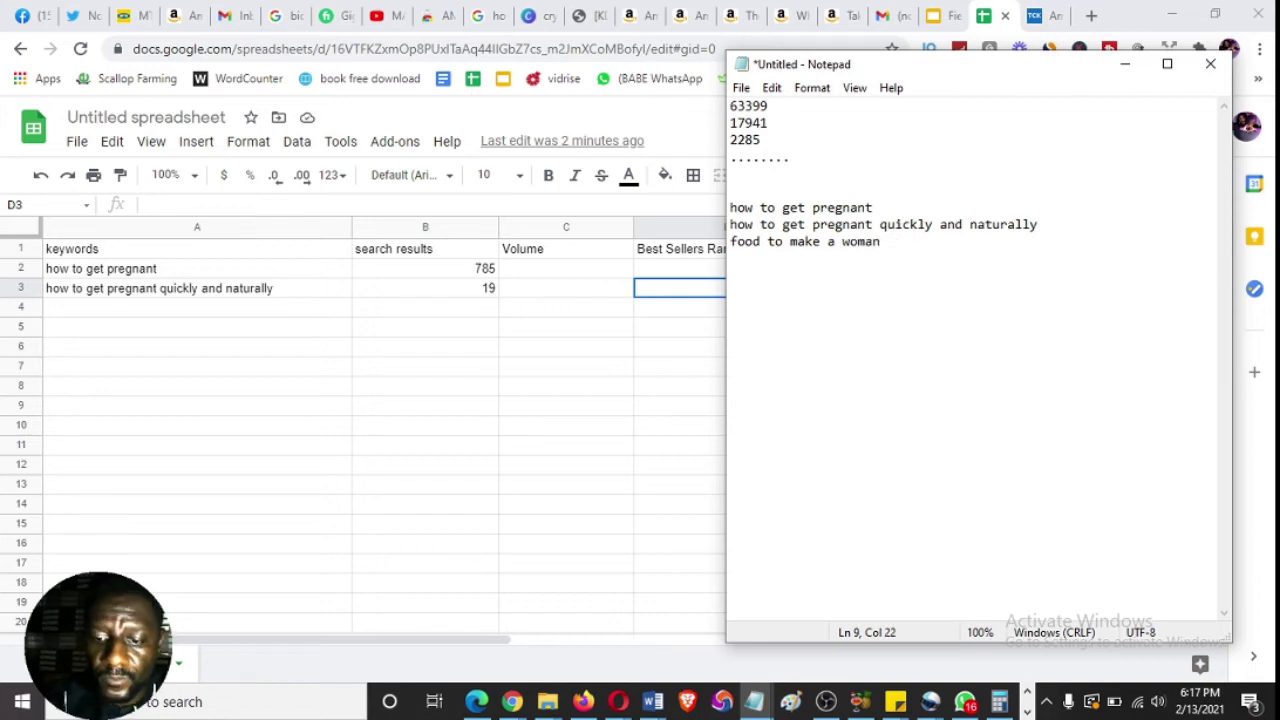
type("pregnant")
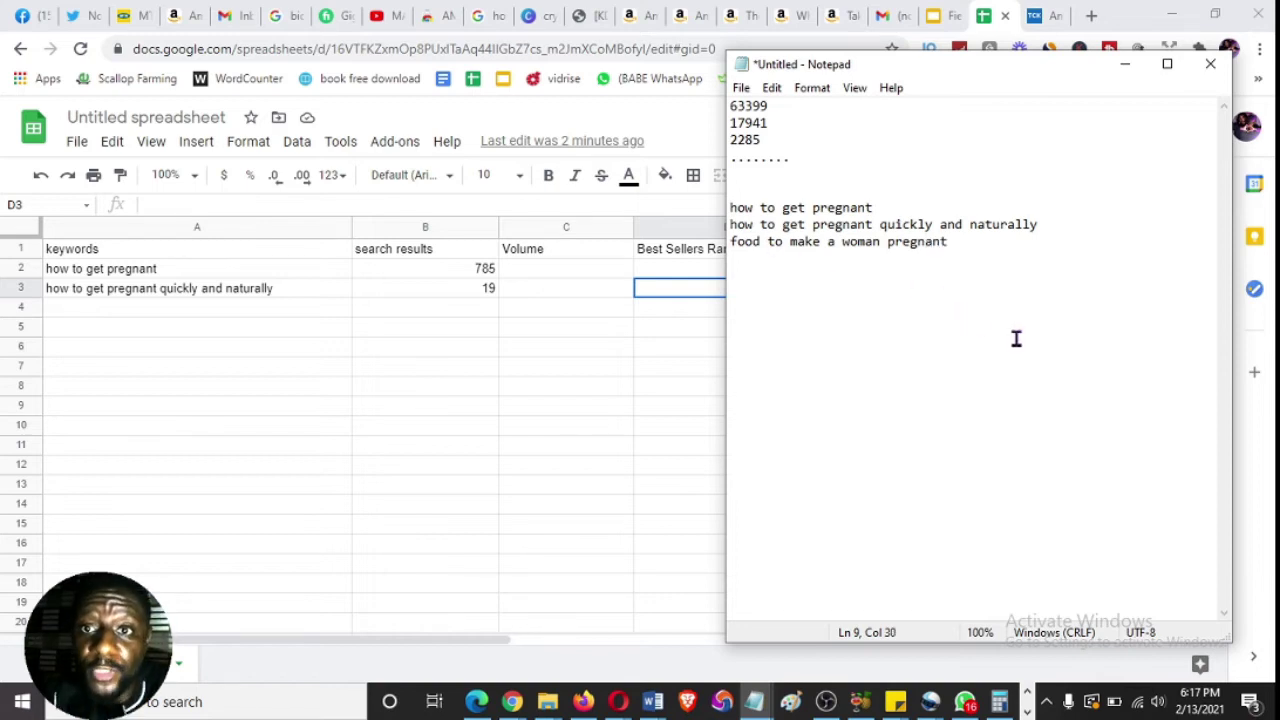
- Add "get pregnant" as a fourth keyword line in the note
key("Return")
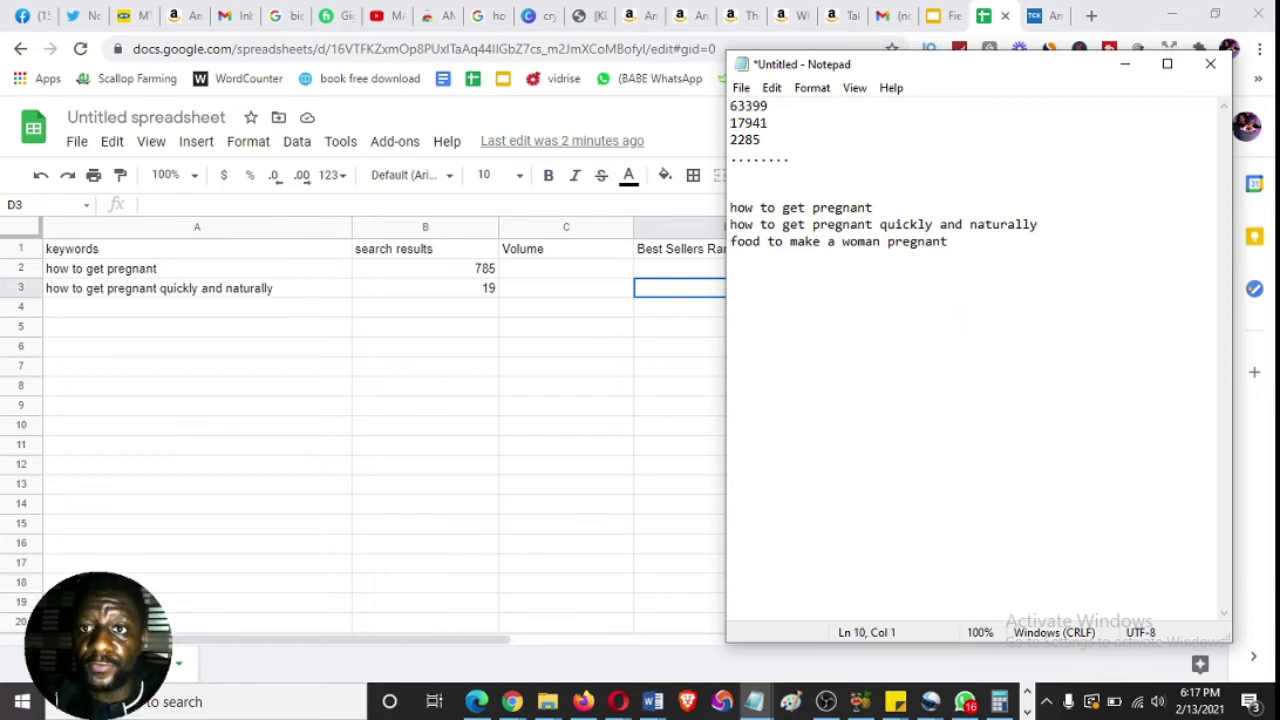
type("get preg")
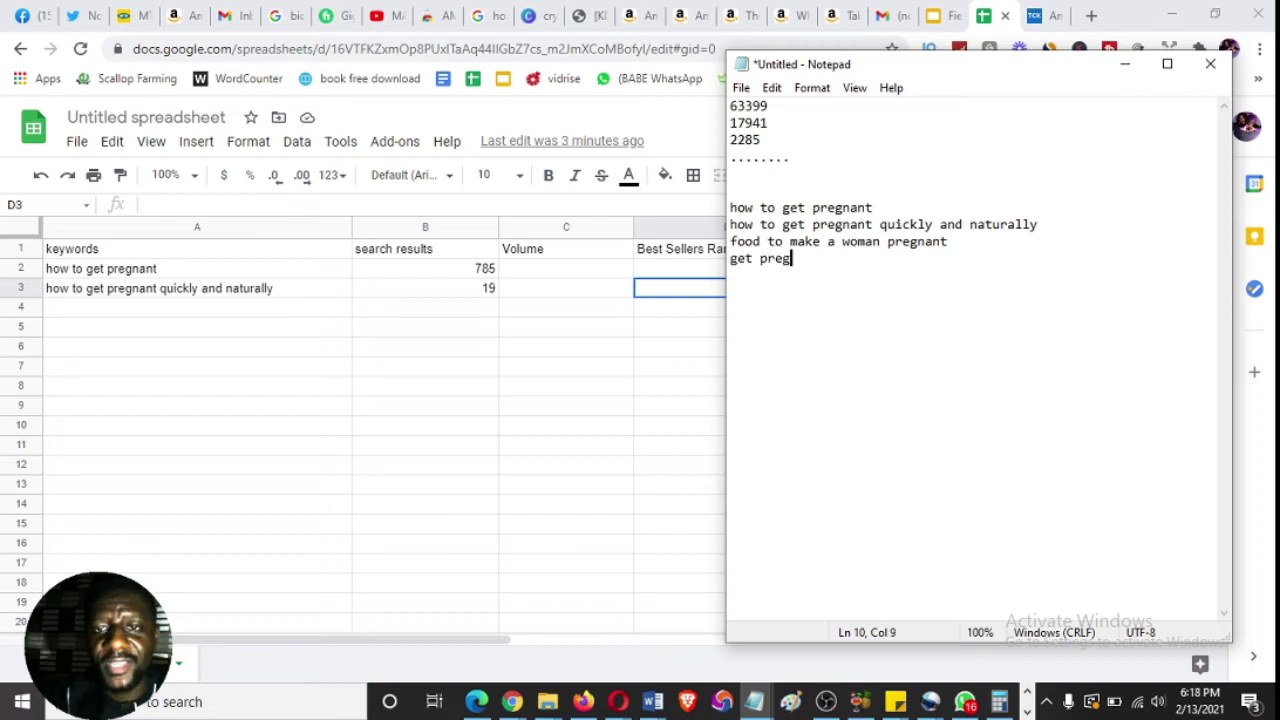
type("nant")
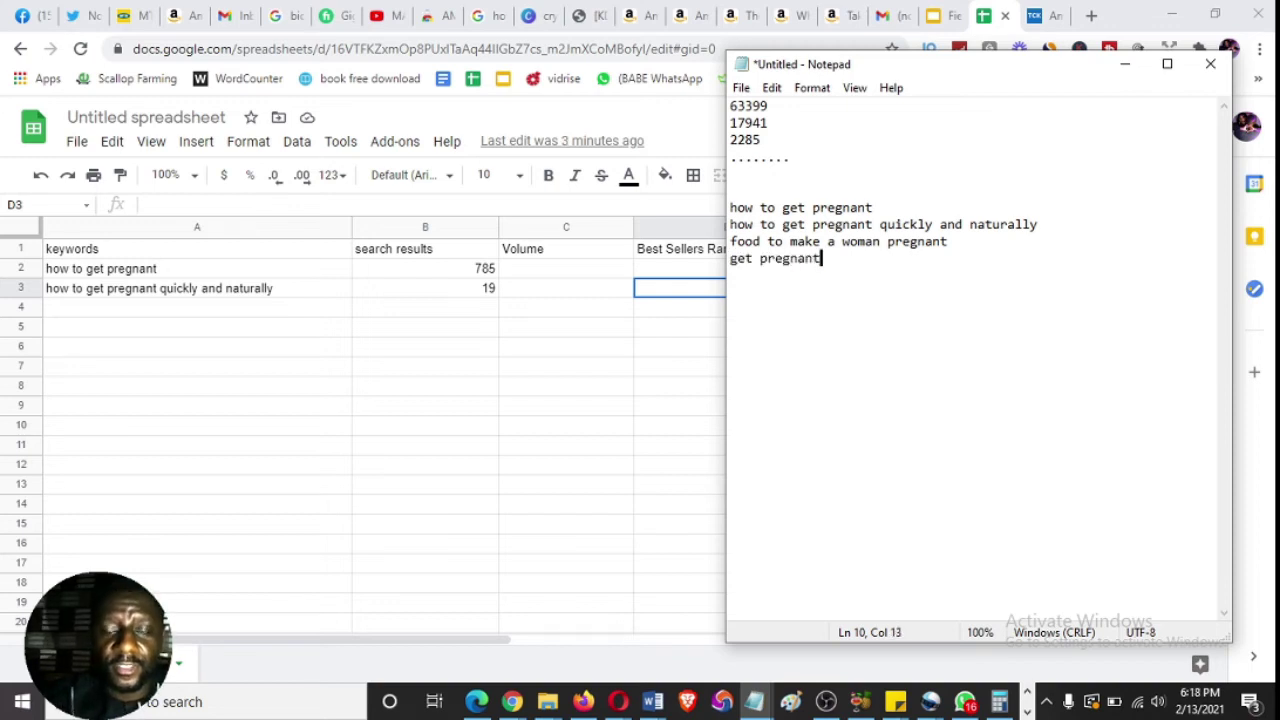
- Extend the fourth keyword line to read "get pregnant immediatelly" and add blank lines below it
type(" imme")
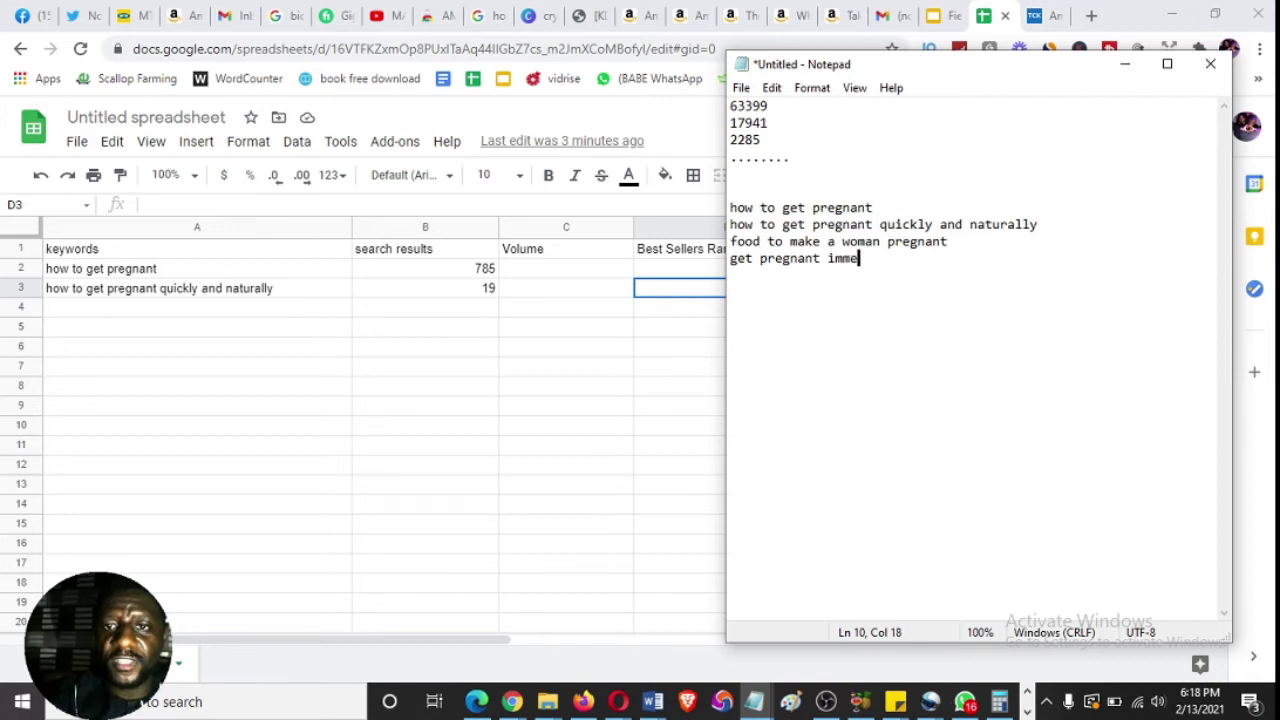
type("diatelly")
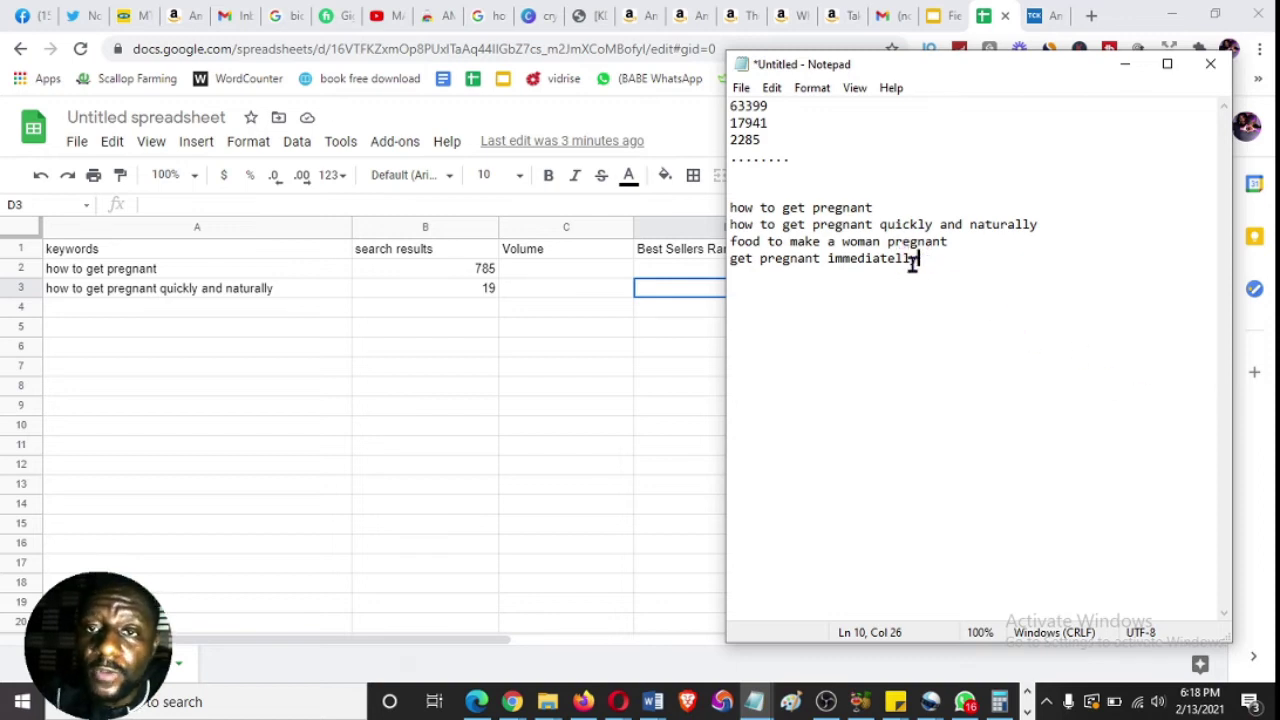
left_click_drag(913, 262, 717, 208)
left_click(799, 224)
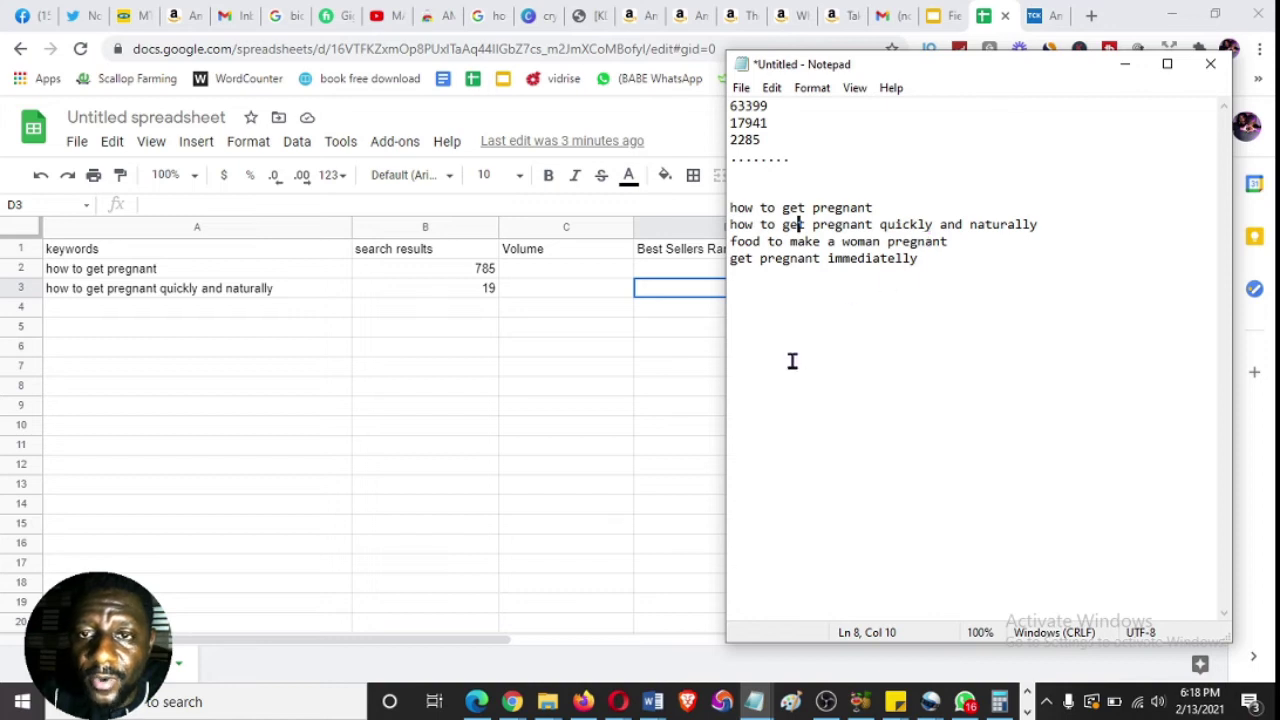
left_click(980, 260)
key("Return")
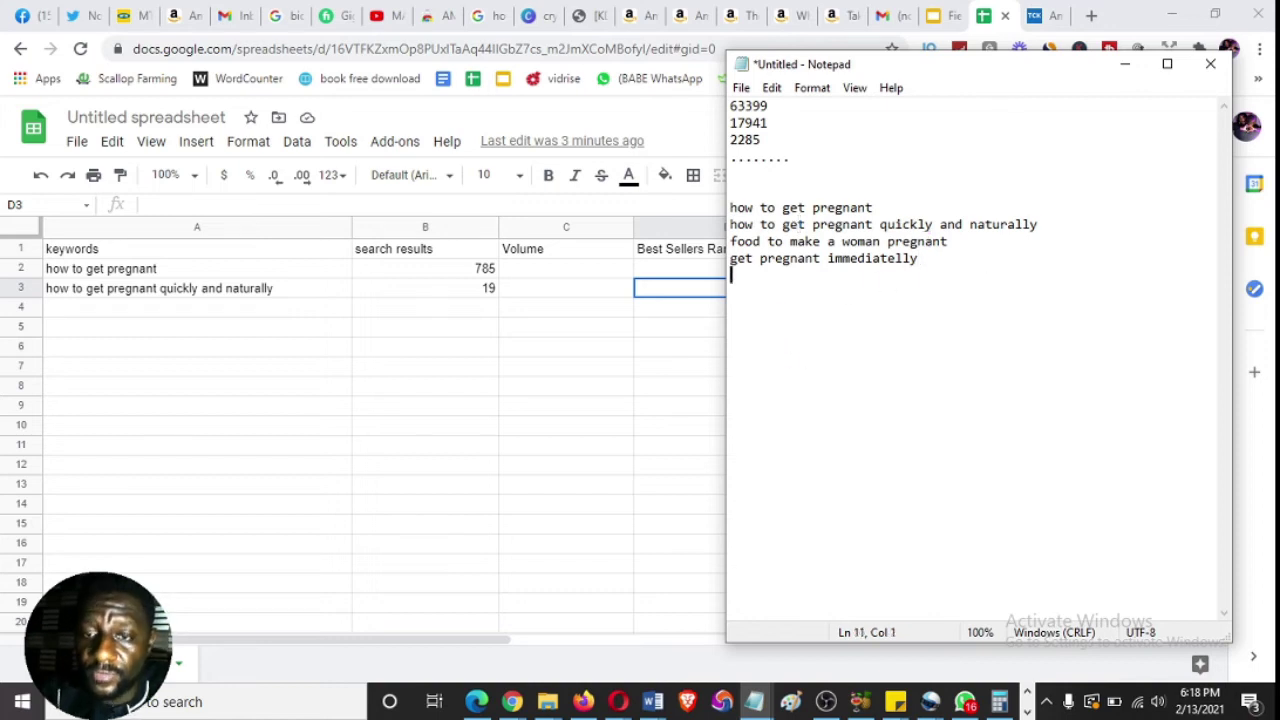
key("Return")
key("Return")
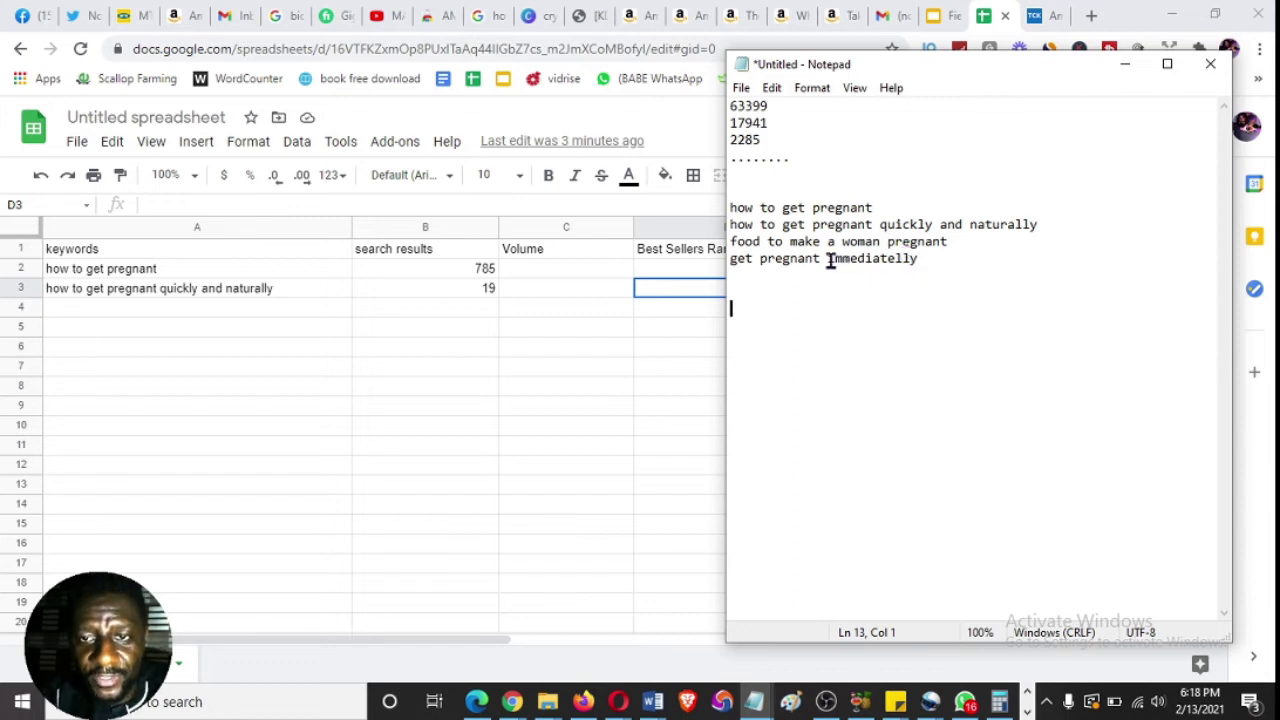
- Highlight "get pregnant" in the fourth keyword line, followed by "how to get pregnant" in the second, to compare their wording
left_click_drag(820, 259, 716, 265)
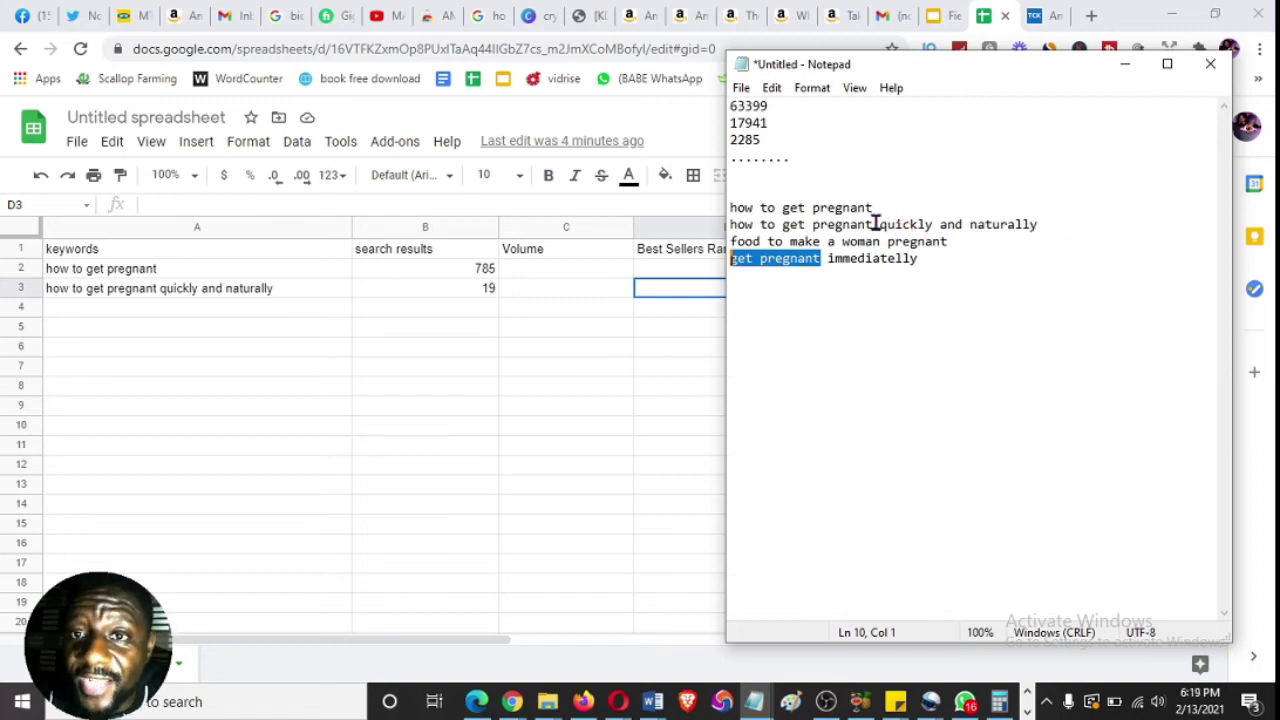
left_click_drag(874, 224, 720, 232)
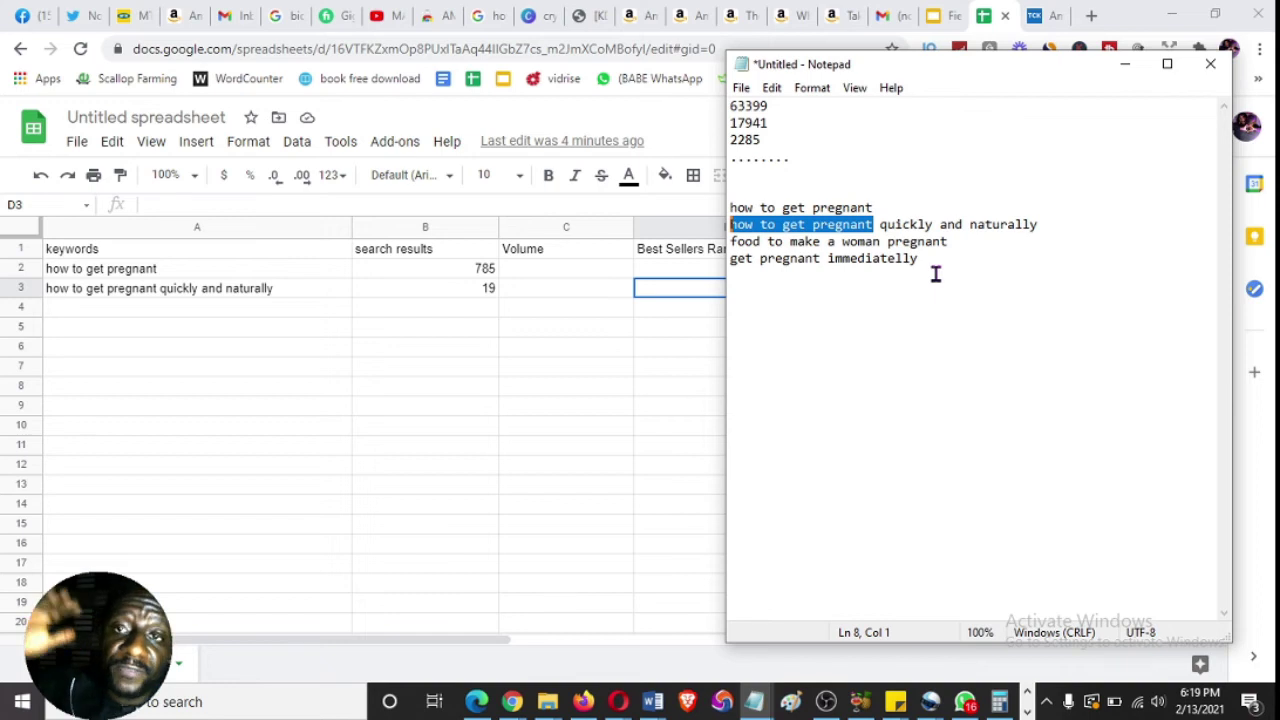
- Switch to the Kindle Direct Publishing book details page and view the Keywords section's guidance on choosing keywords
left_click(592, 15)
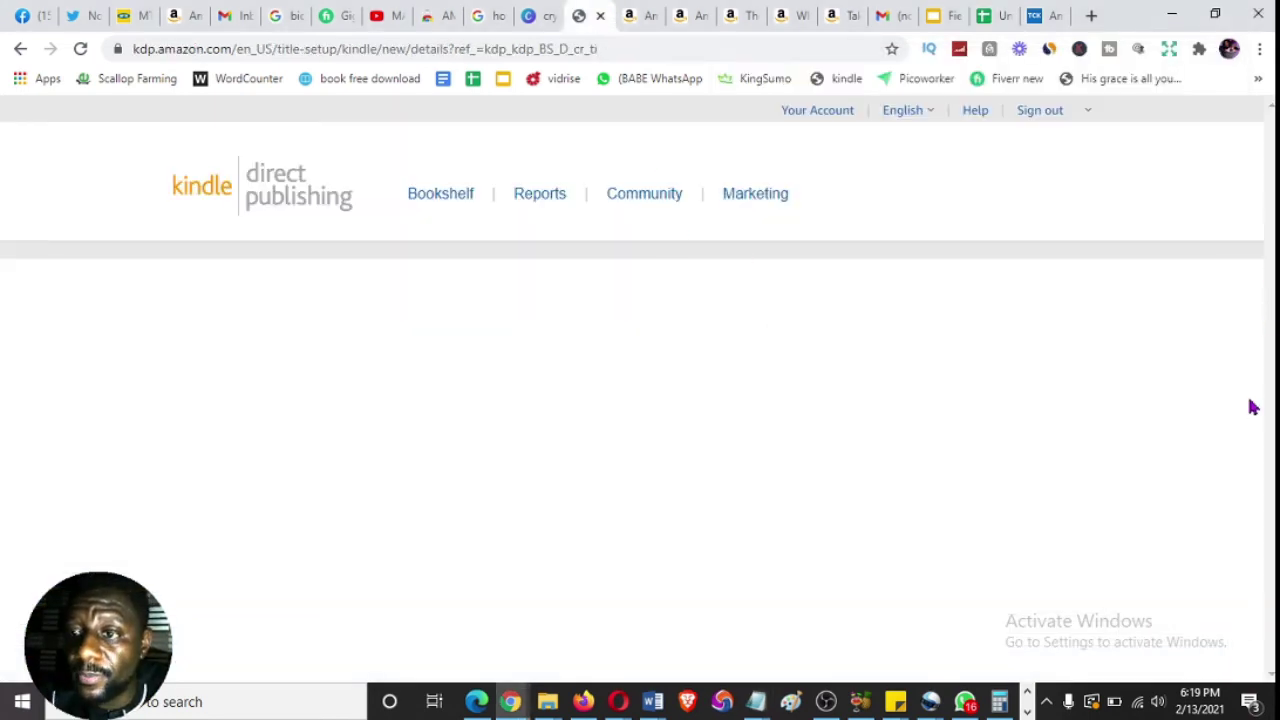
scroll(1245, 412, "down", 10)
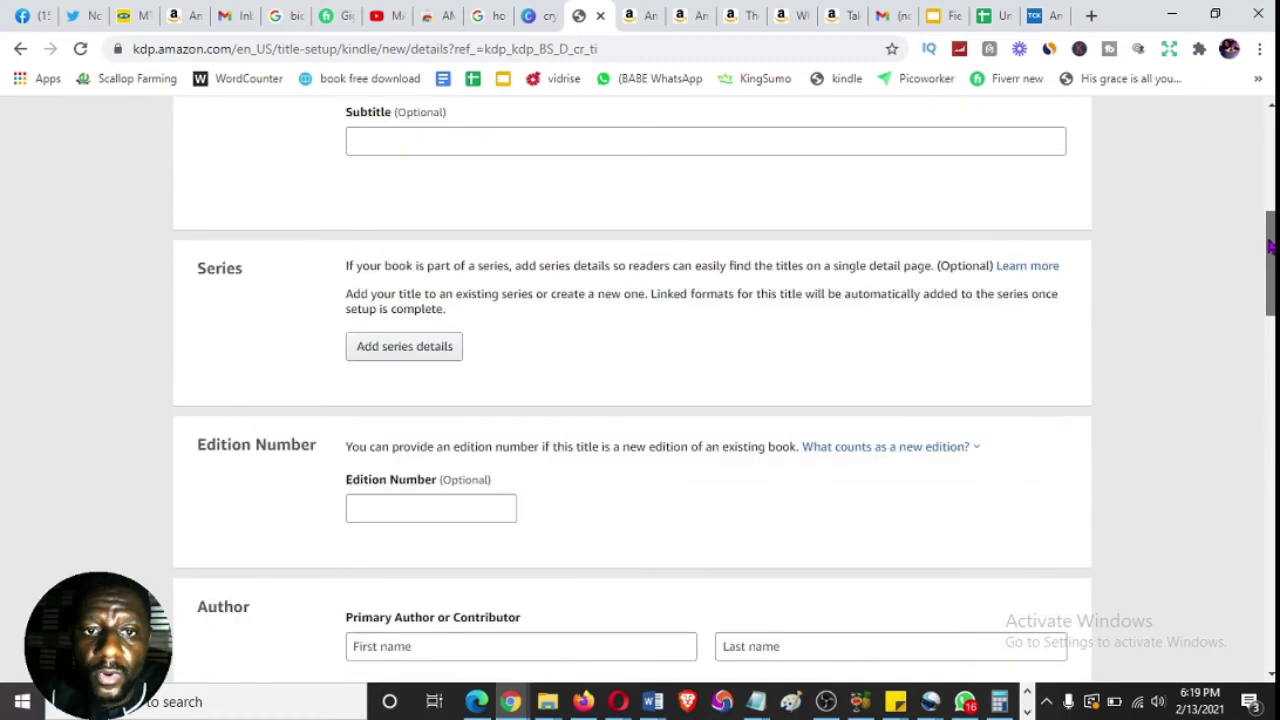
scroll(1245, 415, "down", 2)
scroll(1235, 420, "up", 1)
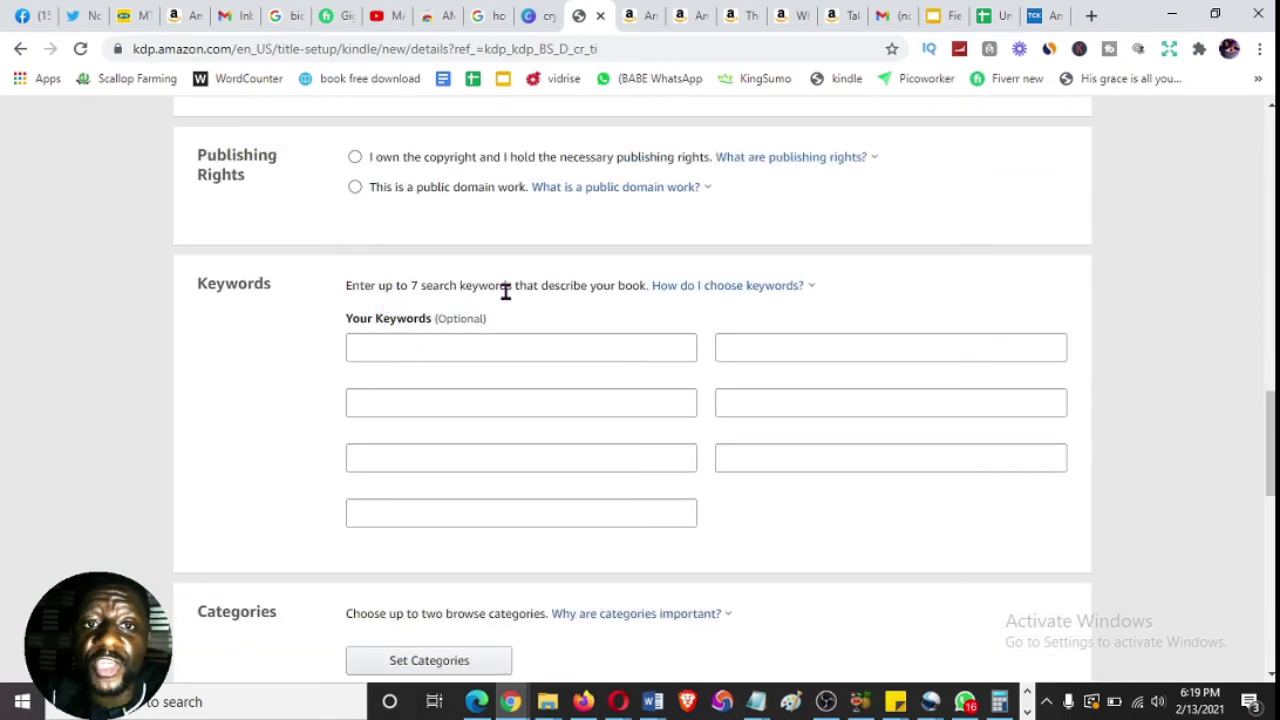
left_click(658, 296)
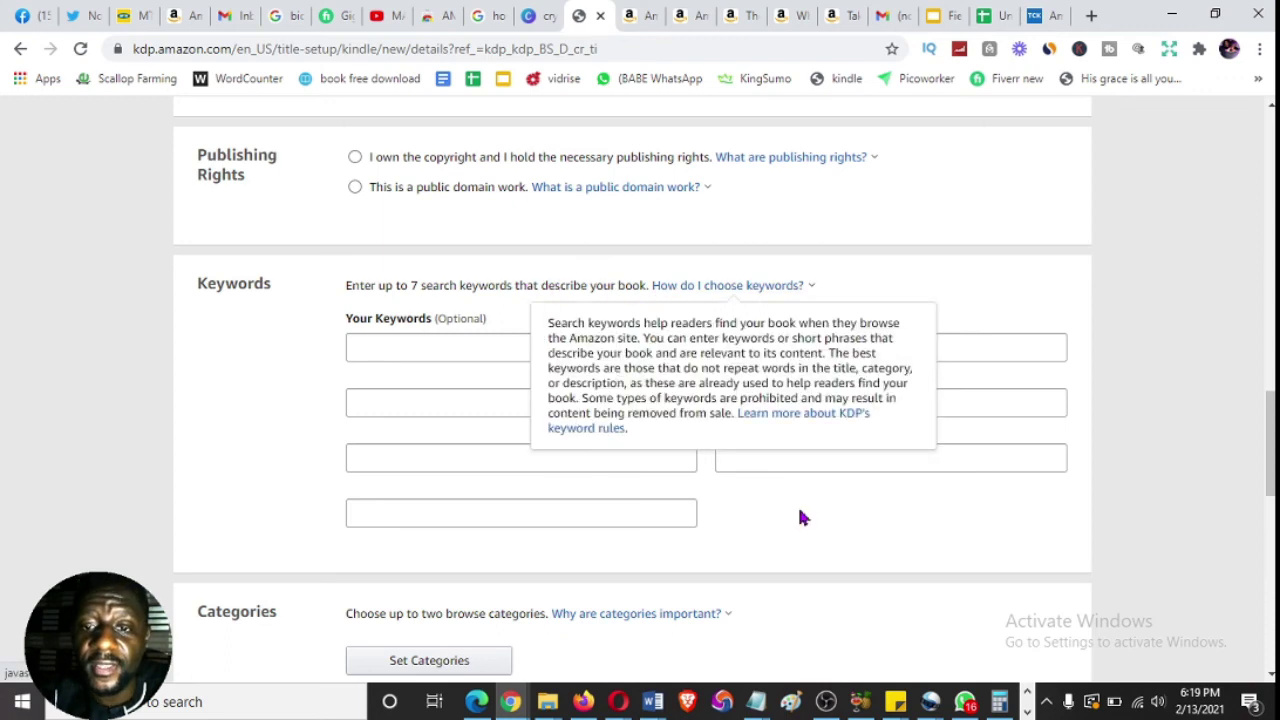
- Return to the keyword note in Notepad and highlight the line "food to make a woman pregnant"
mouse_move(762, 710)
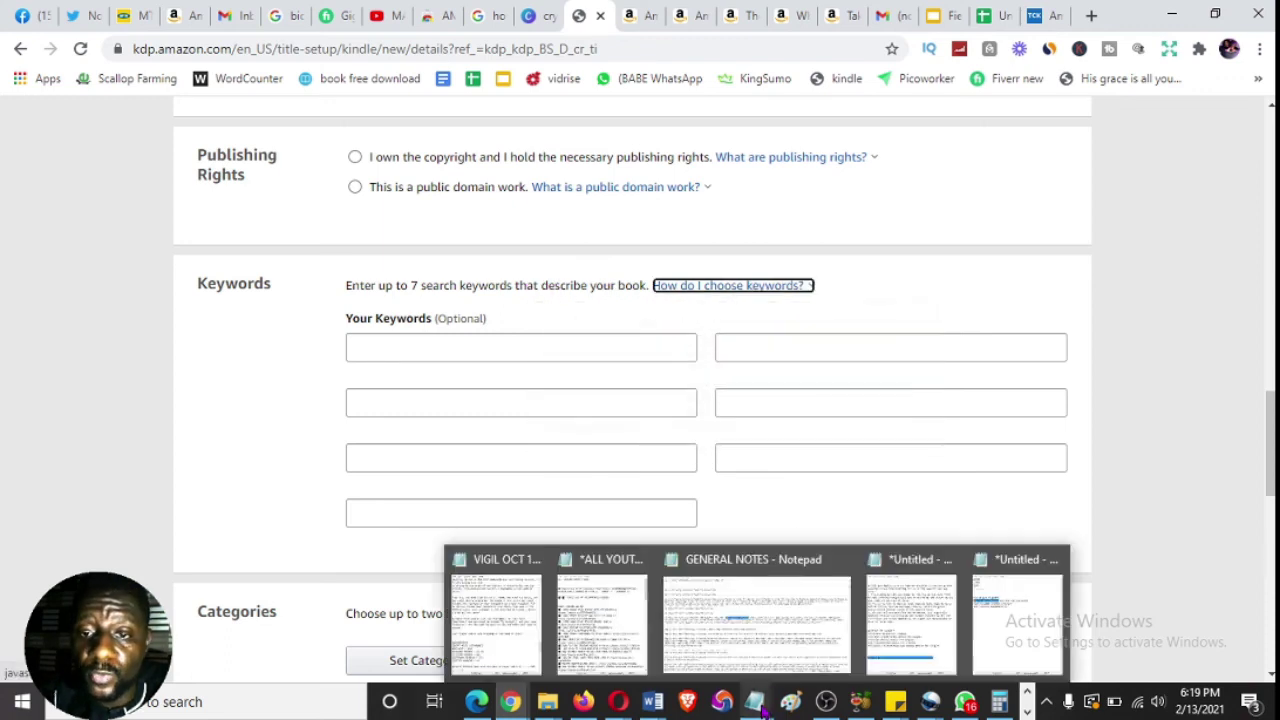
left_click(991, 652)
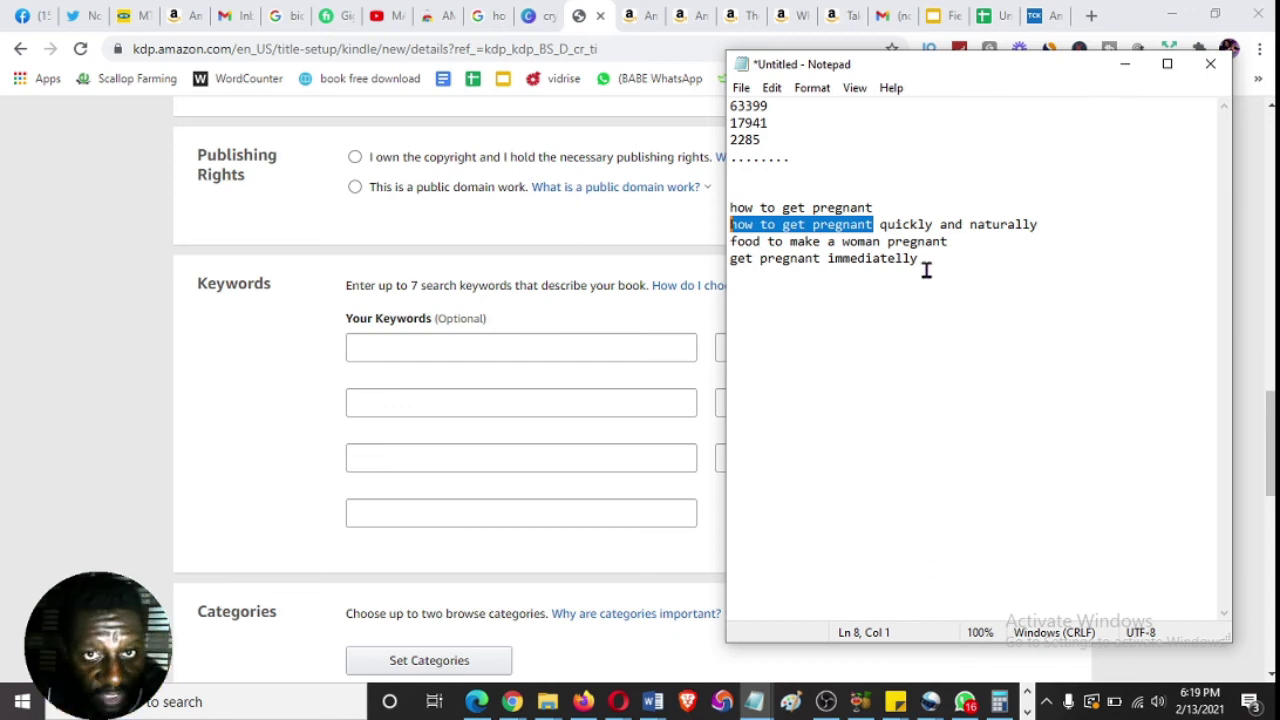
left_click(871, 246)
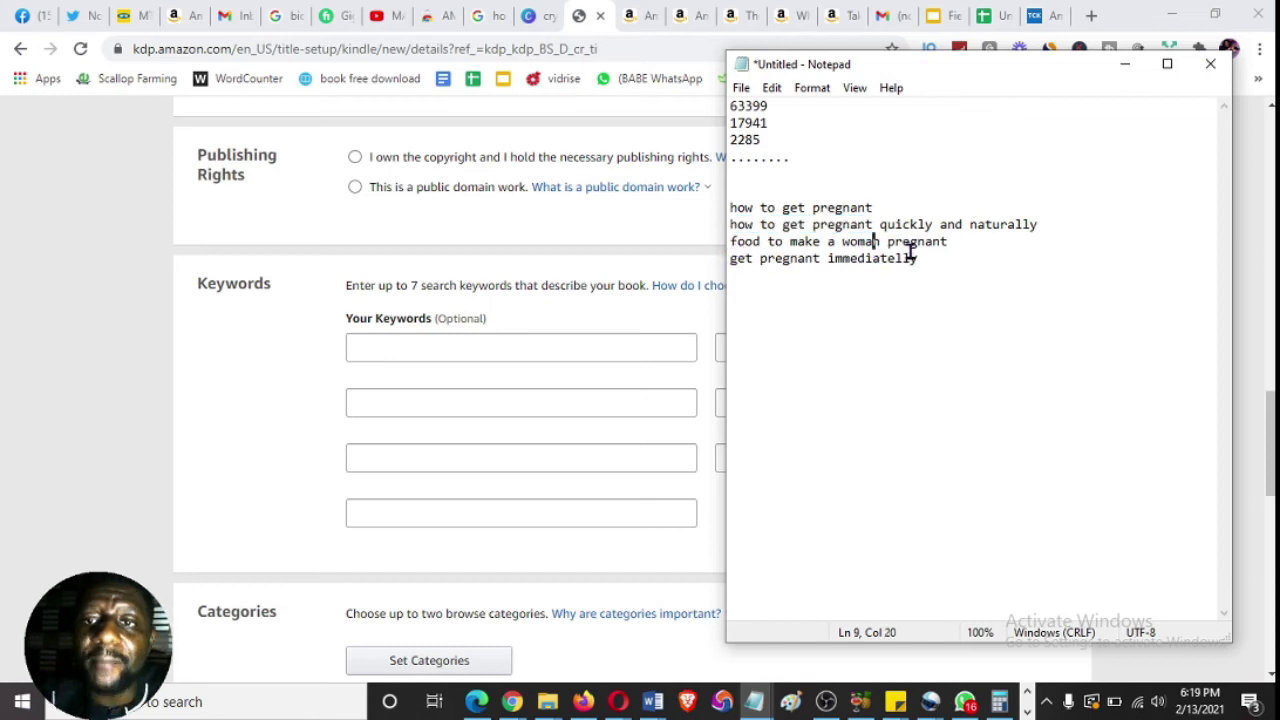
left_click_drag(951, 241, 720, 241)
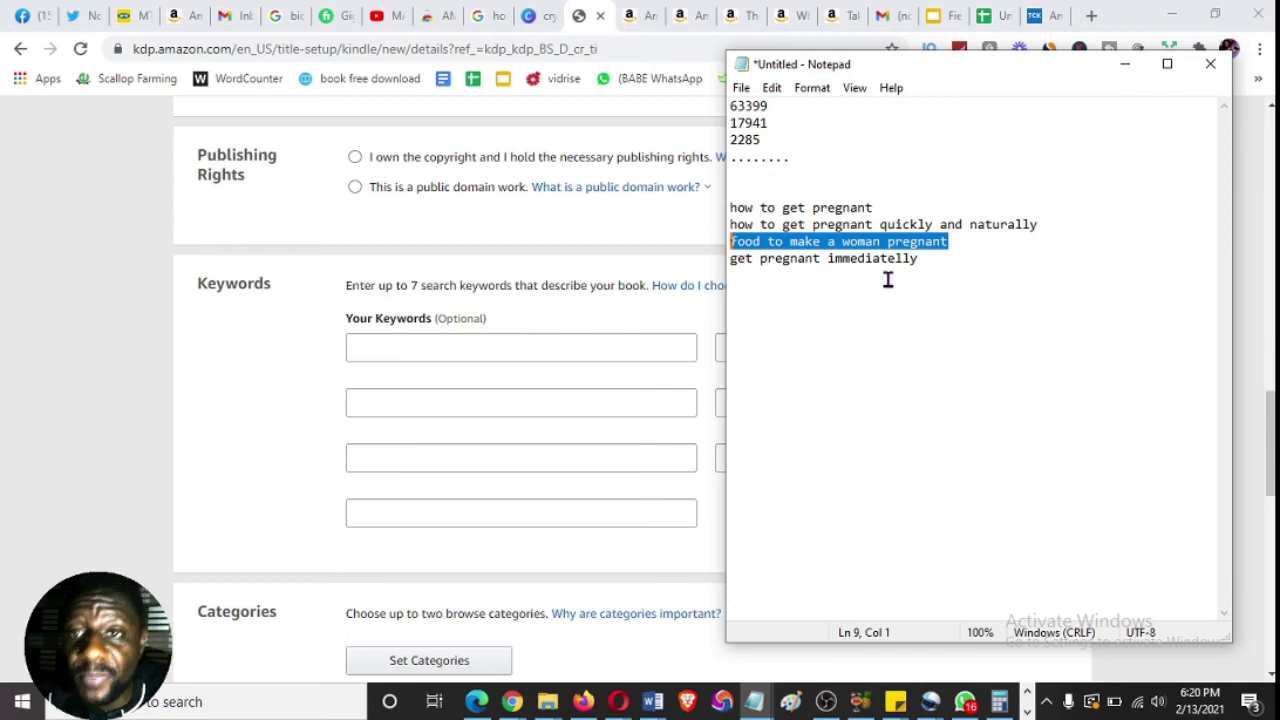
- Reposition the note window over the book form and add a line reading "natural food" a few lines below the keyword list
left_click(955, 269)
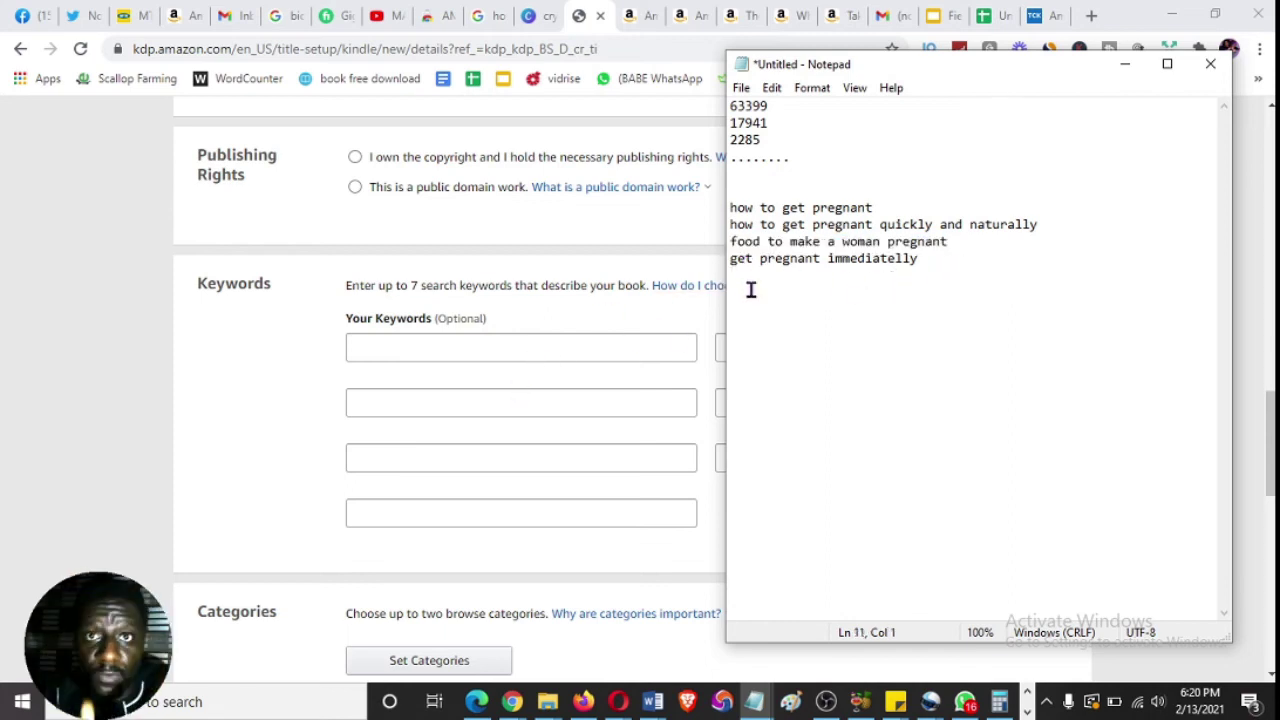
left_click_drag(965, 79, 457, 66)
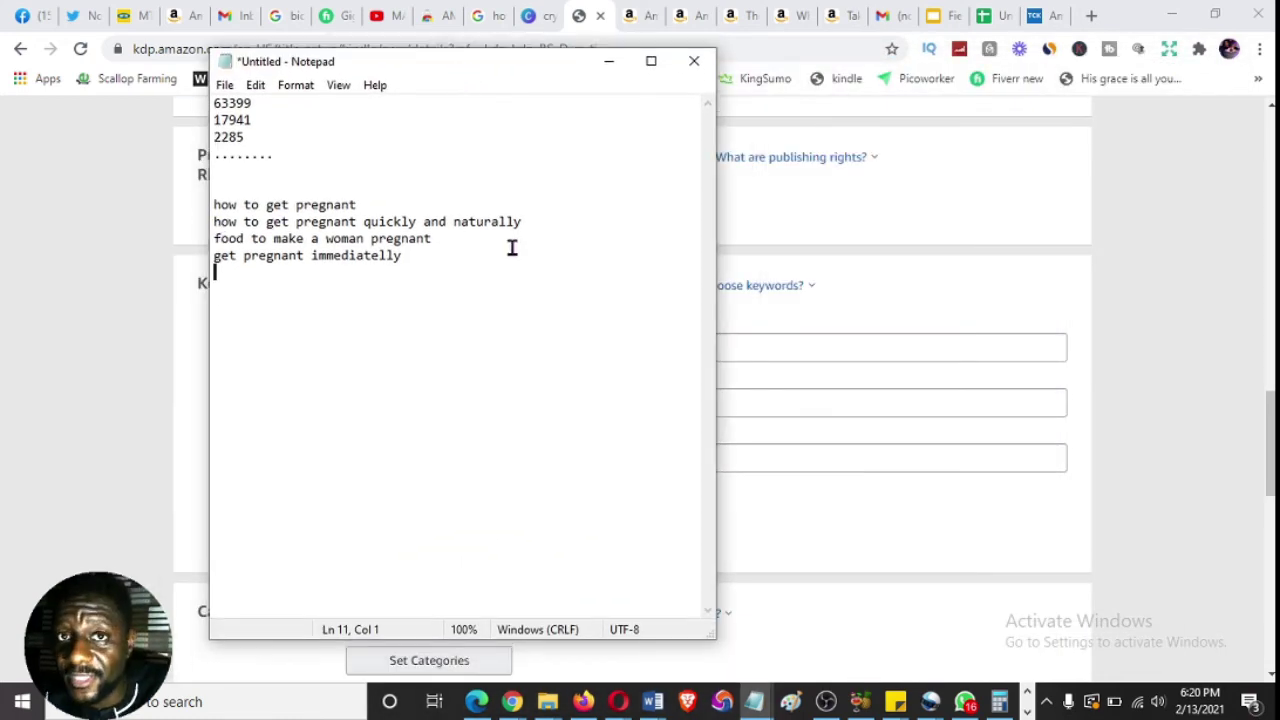
key("Return")
key("Return")
key("Return")
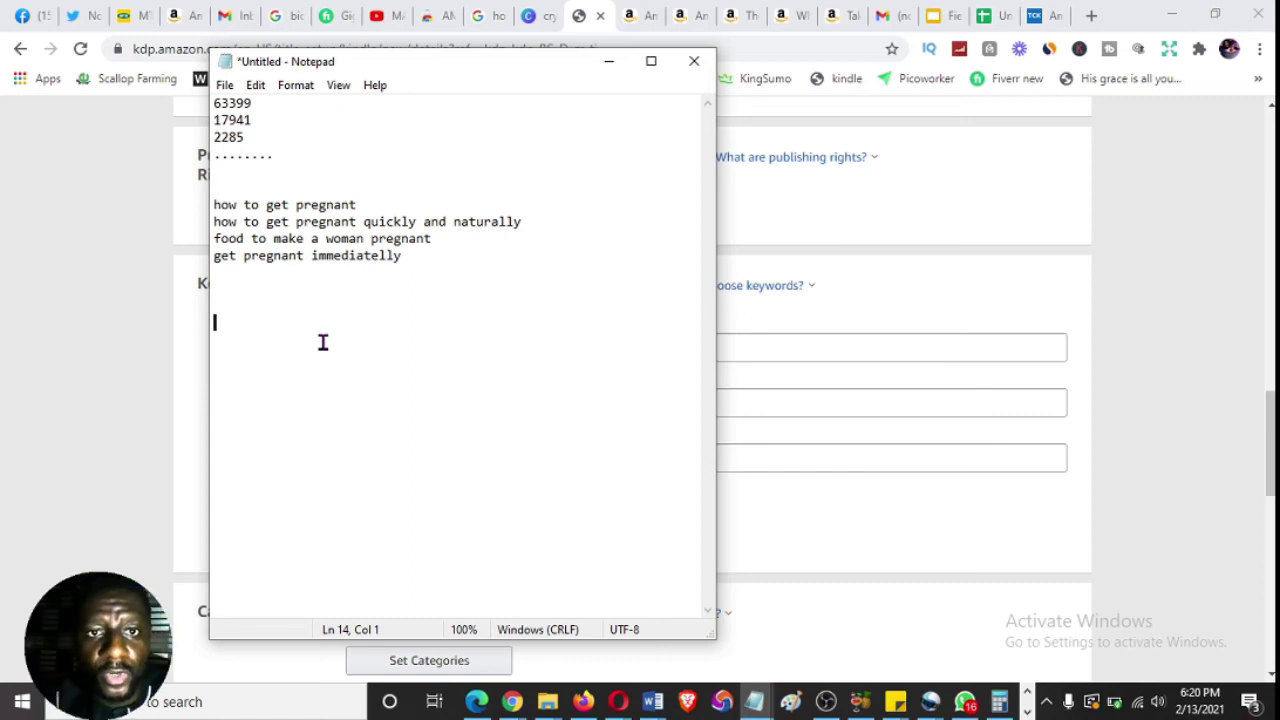
type("food")
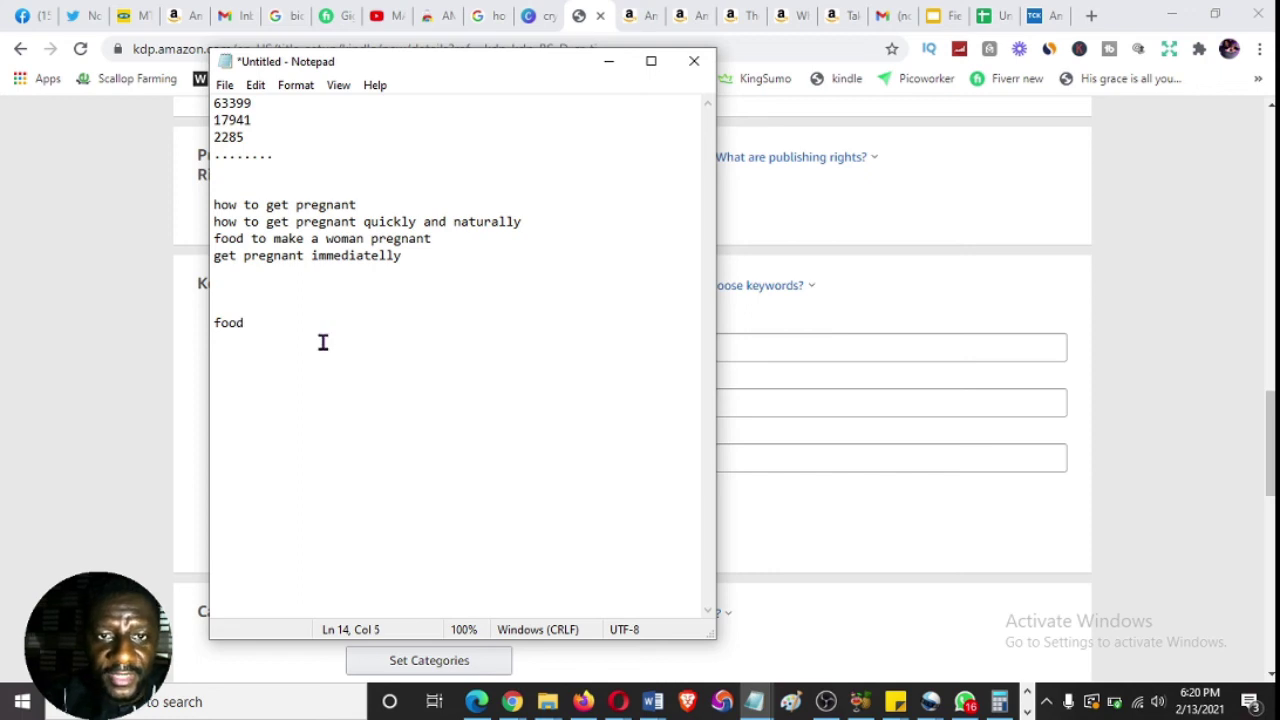
key("Home")
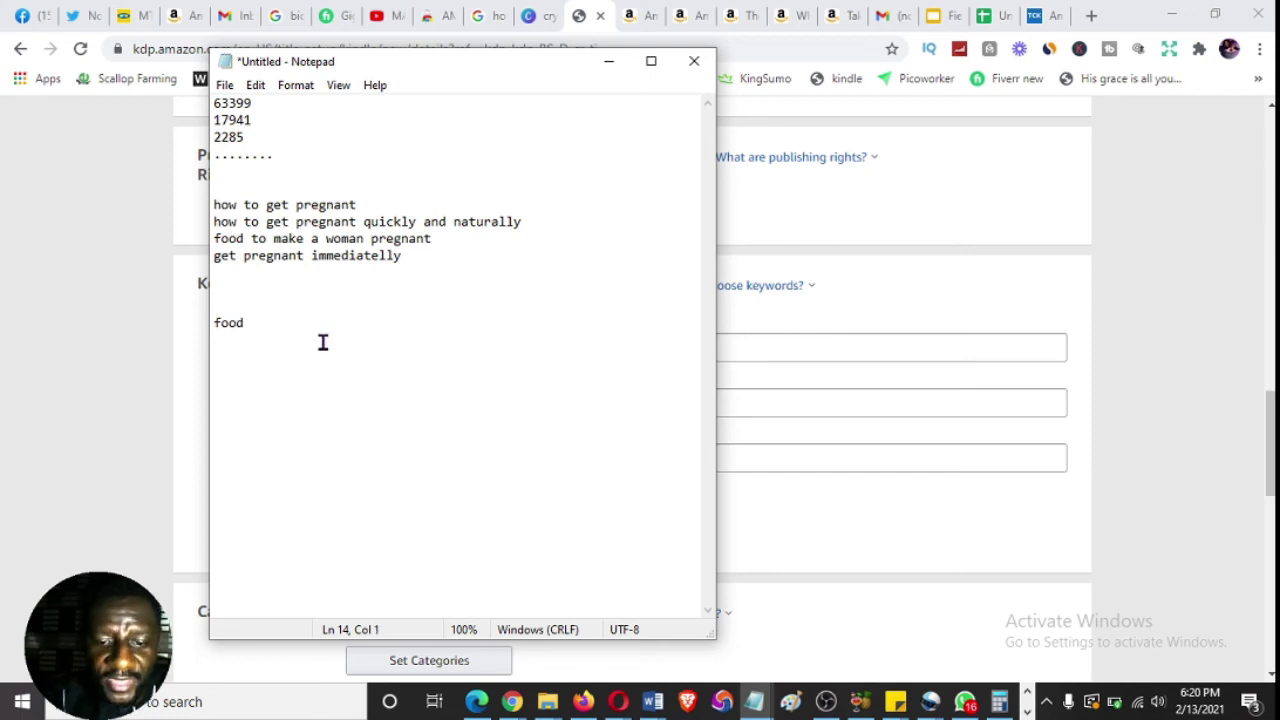
type("natu")
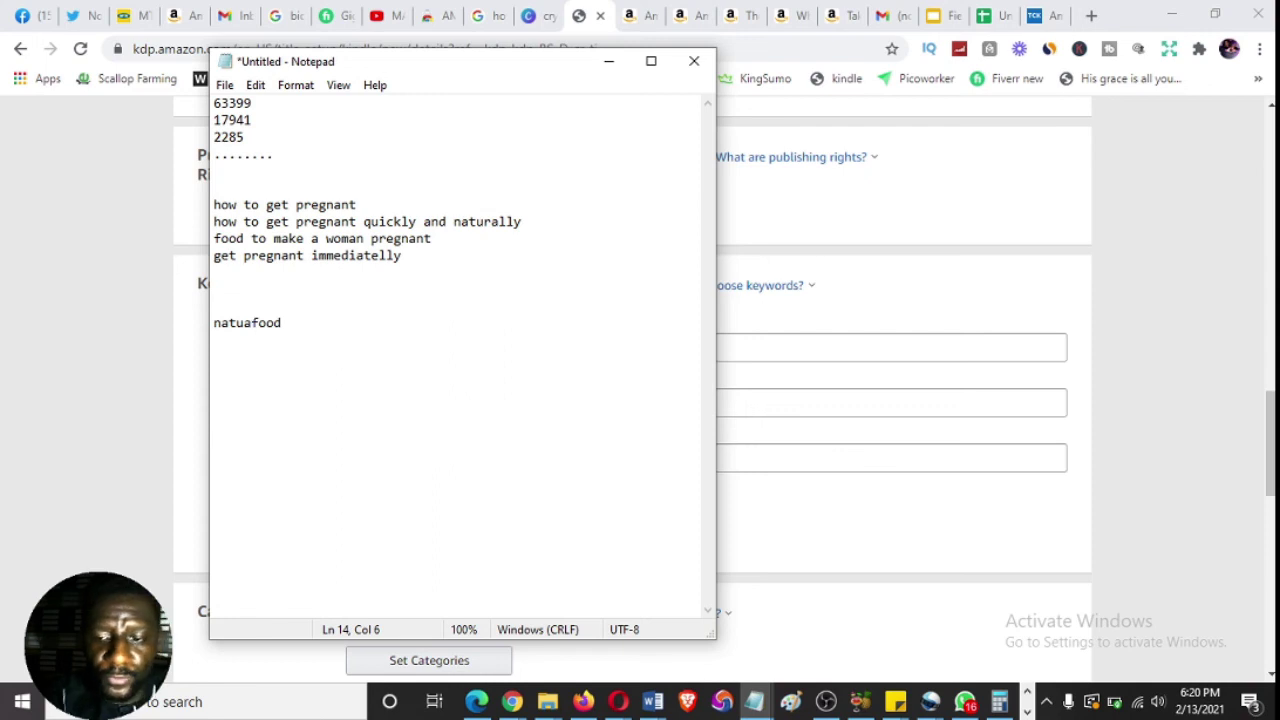
type("r")
type("al")
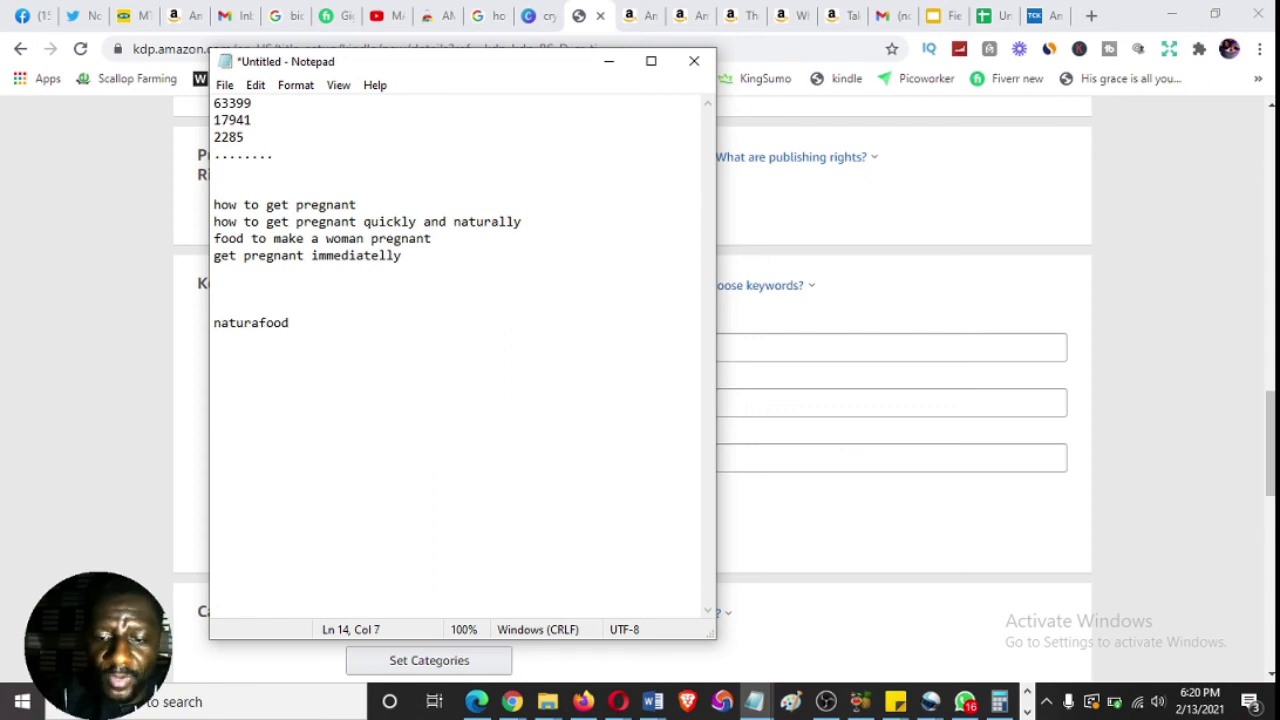
key("End")
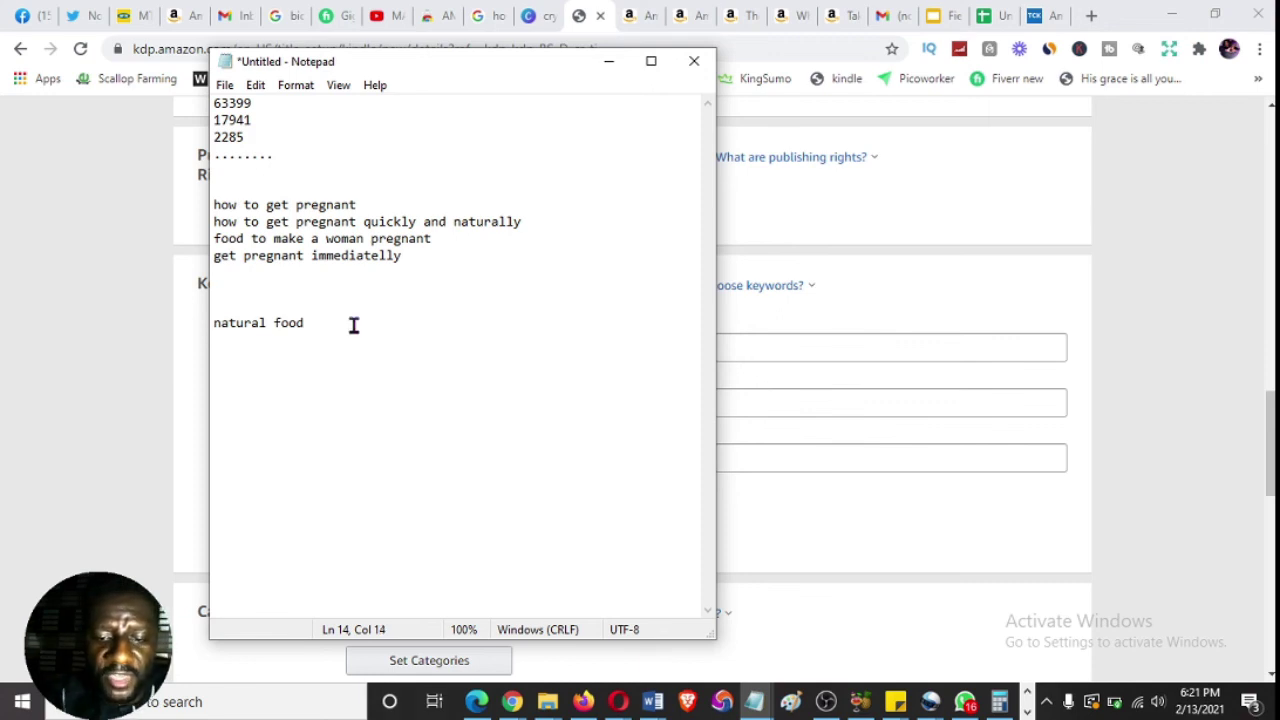
- Complete the new line as "natural food for immediate pregnancy" and dismiss the low battery alert
type("imm")
key("BackSpace")
key("BackSpace")
key("BackSpace")
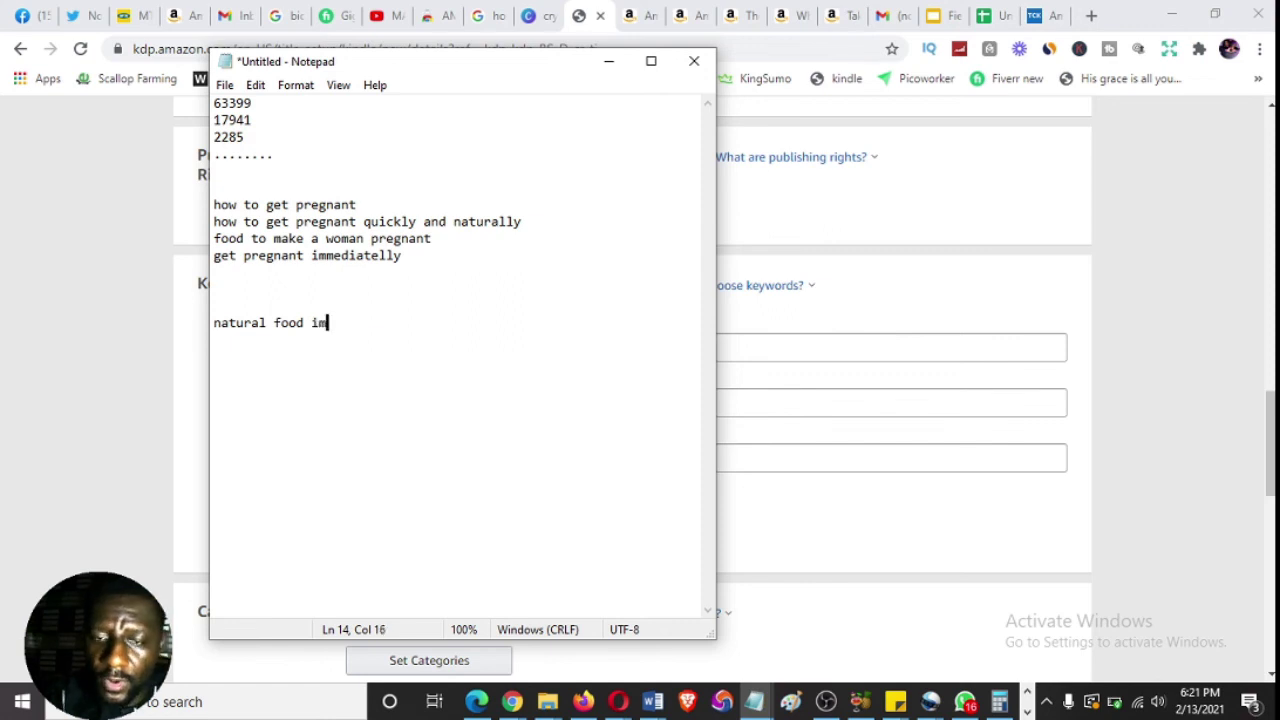
type("for immedit")
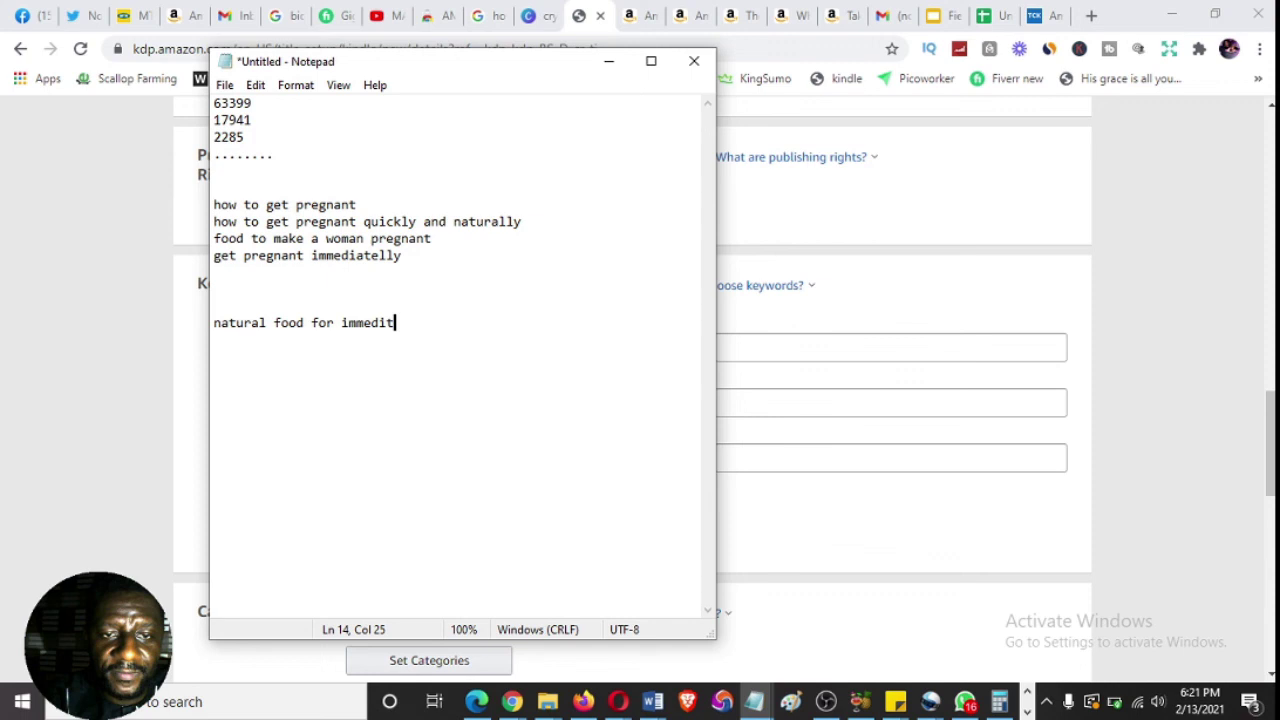
key("BackSpace")
type("ate")
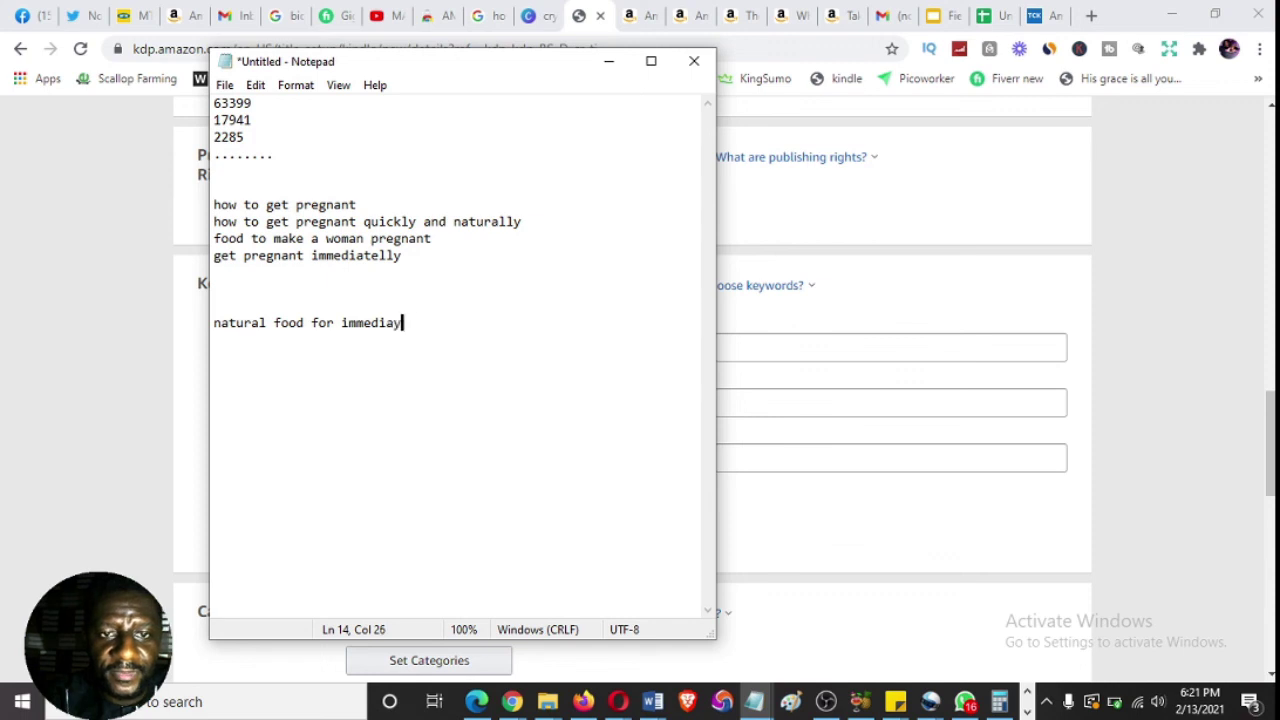
key("BackSpace")
key("BackSpace")
type("te ")
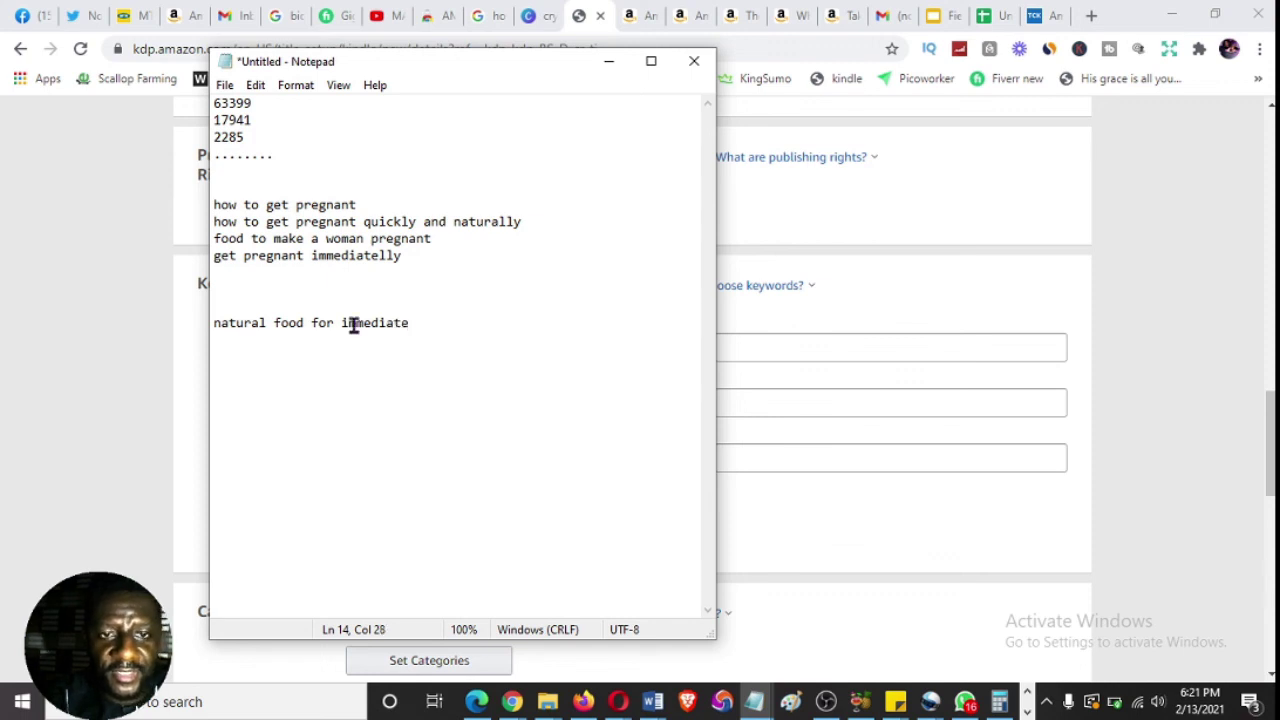
type("or")
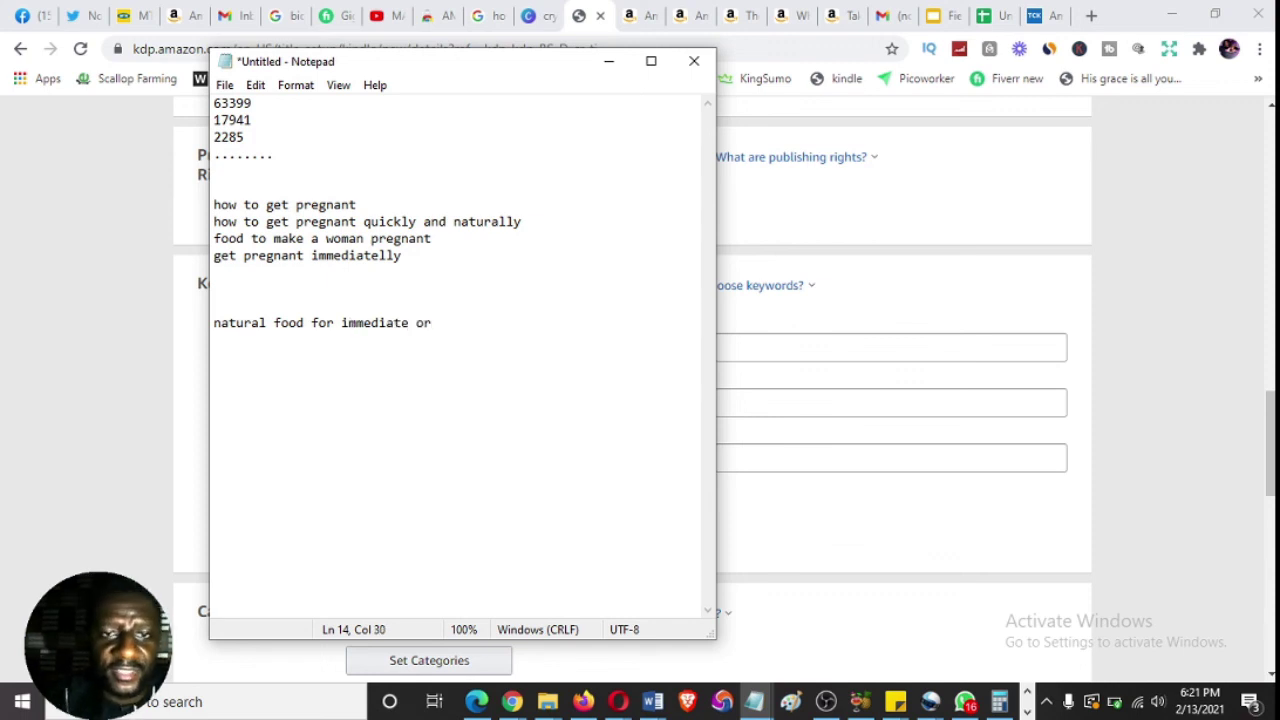
key("BackSpace")
key("BackSpace")
type("pregnancy")
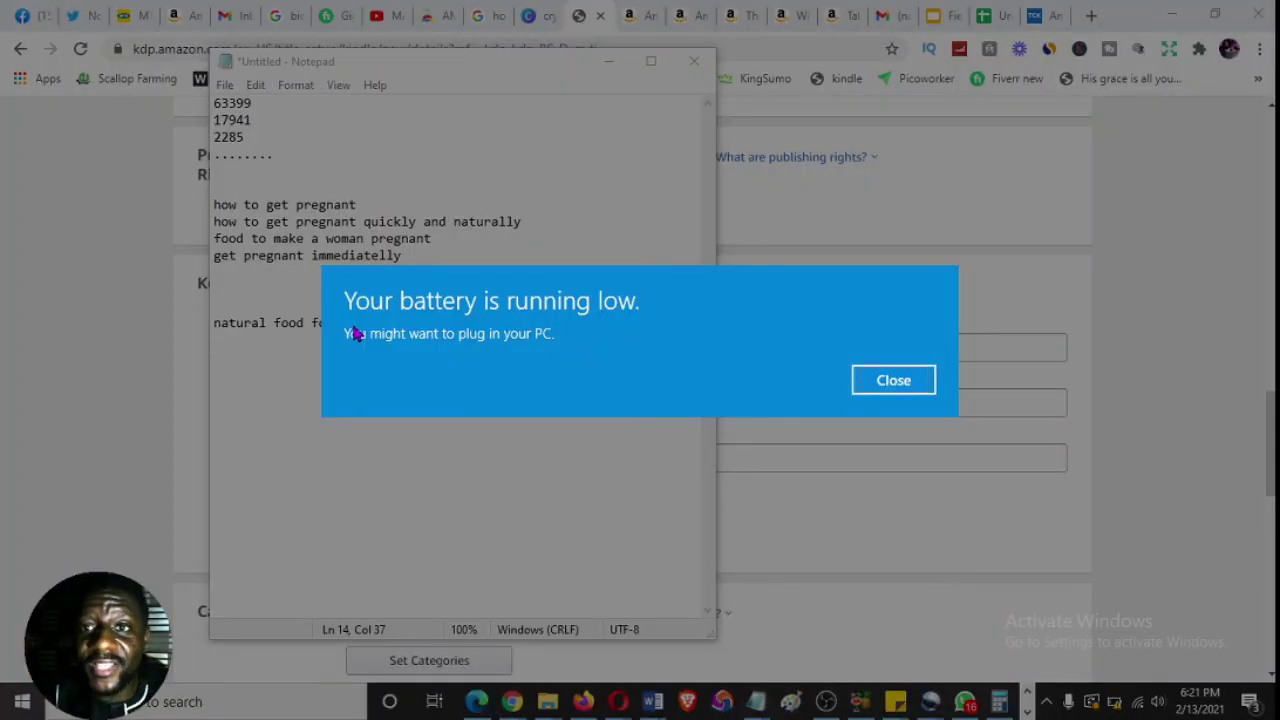
left_click(897, 384)
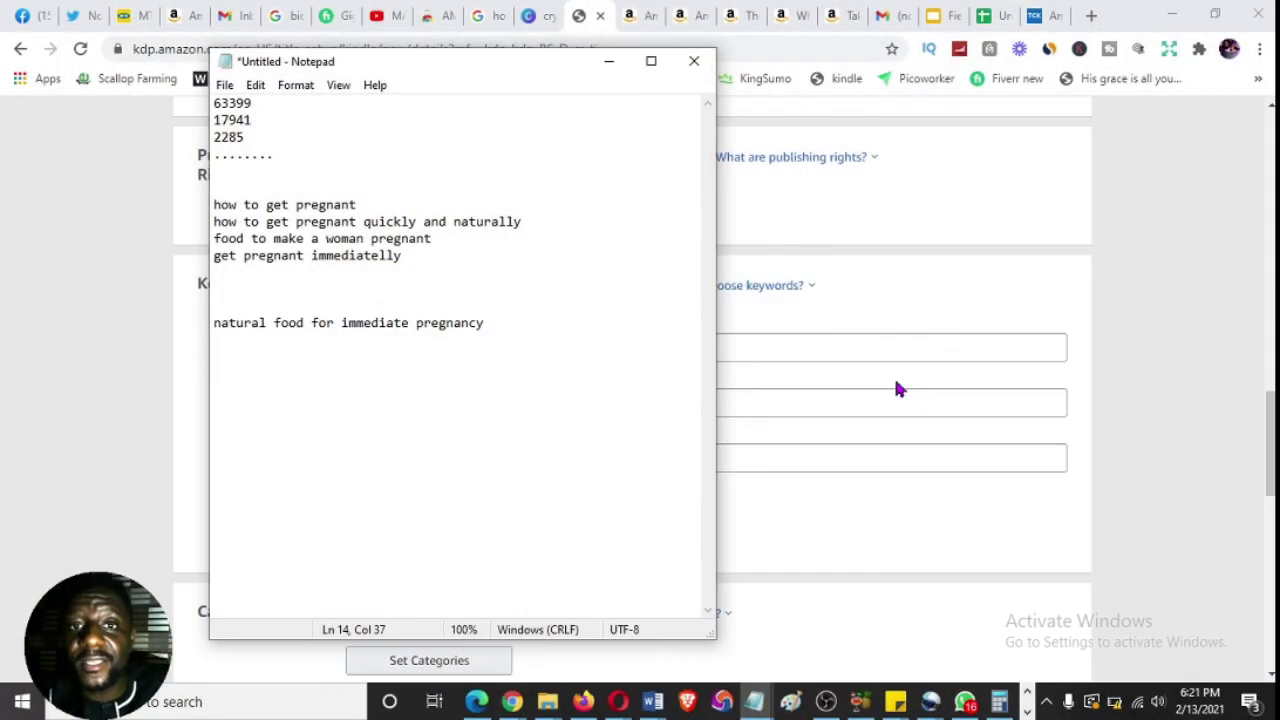